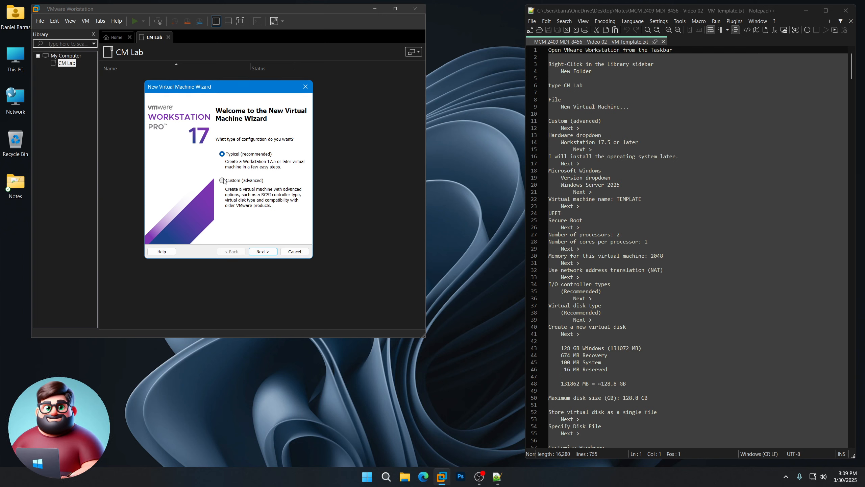
# Step: Choose a Custom setup with Workstation 17.5 compatibility and install the operating system later
pyautogui.click(222, 180)
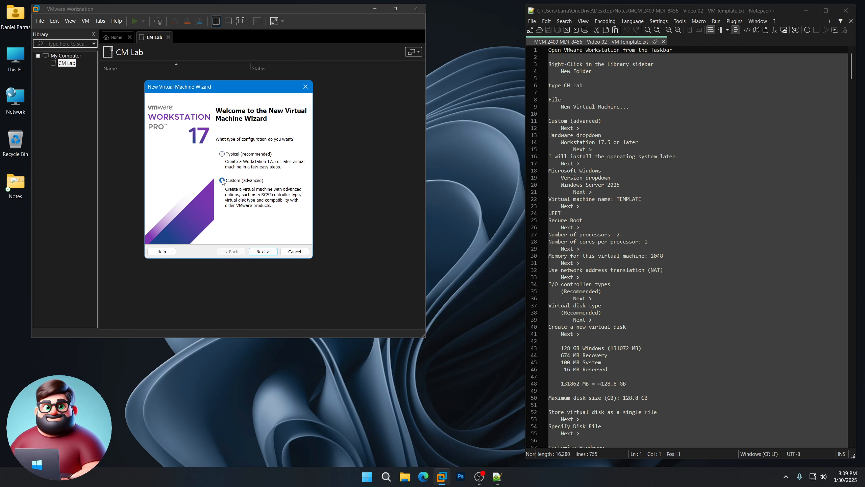
pyautogui.click(263, 252)
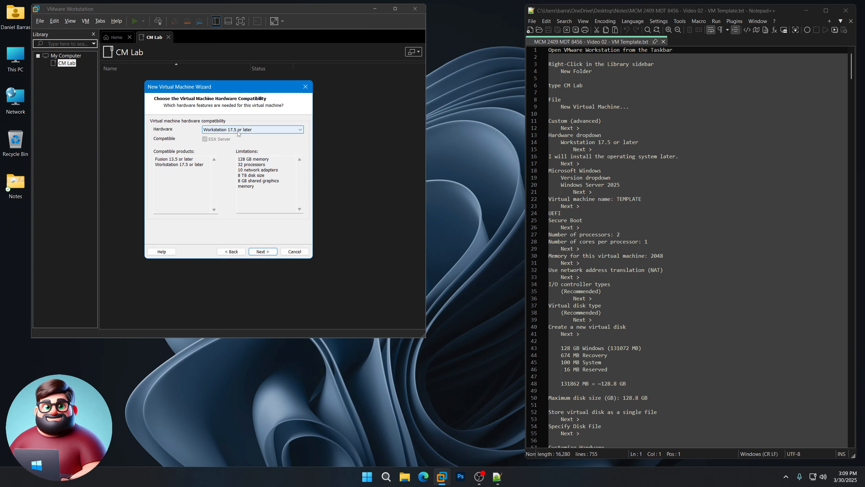
pyautogui.click(263, 251)
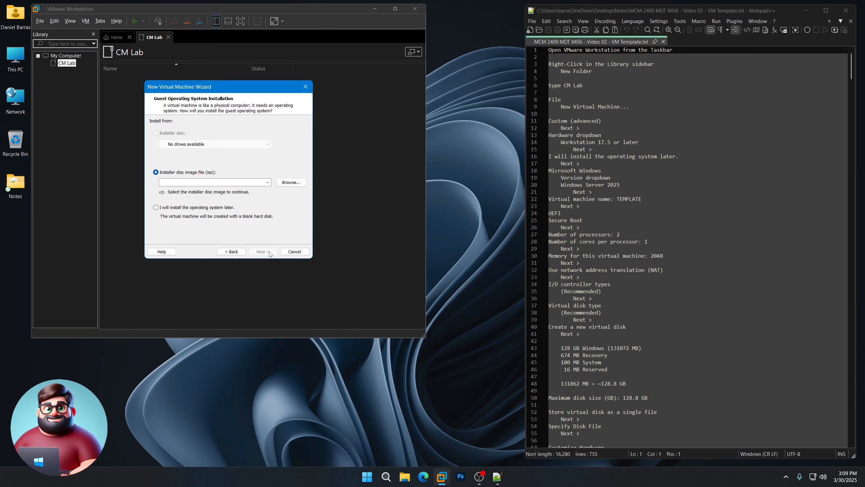
pyautogui.click(156, 208)
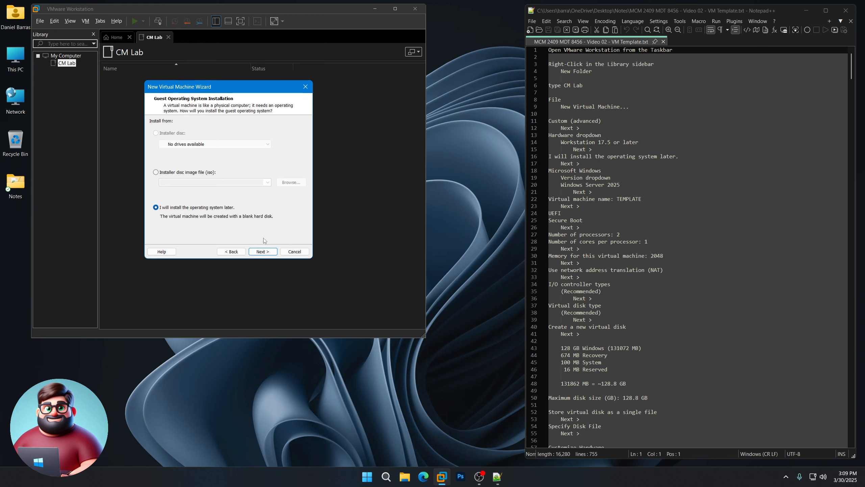
pyautogui.click(263, 252)
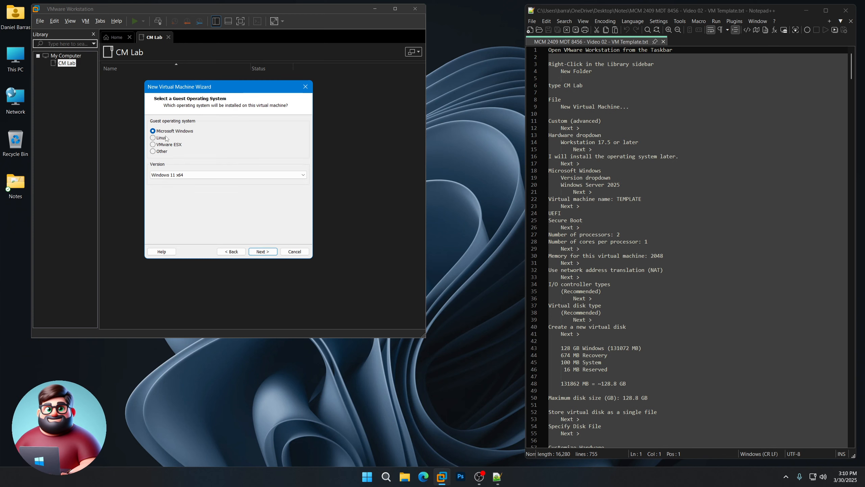
# Step: Pick Windows Server 2025 as the guest version and name the machine TEMPLATE
pyautogui.click(219, 178)
pyautogui.click(202, 257)
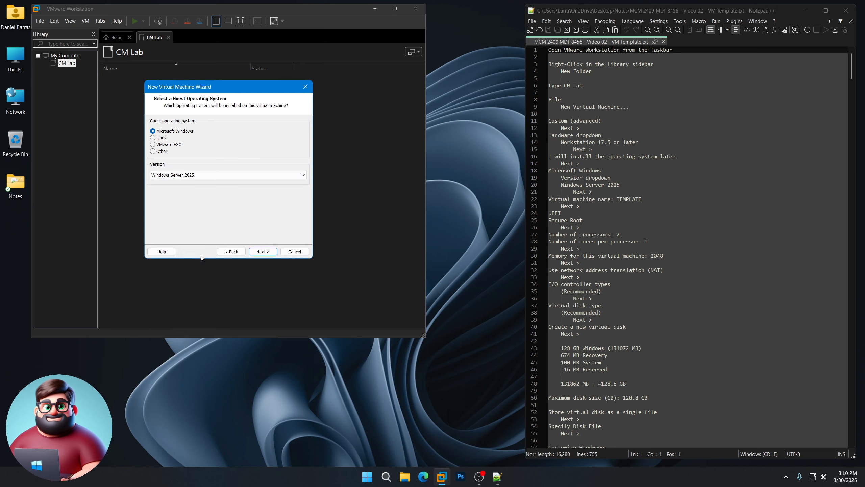
pyautogui.click(264, 251)
pyautogui.write('TEMPLATE')
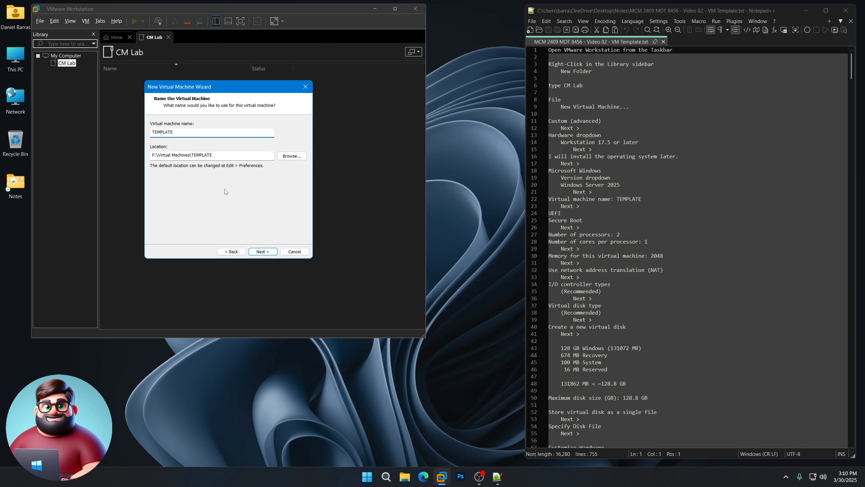
# Step: Enable UEFI Secure Boot and set the virtual machine to 2 processors
pyautogui.click(262, 252)
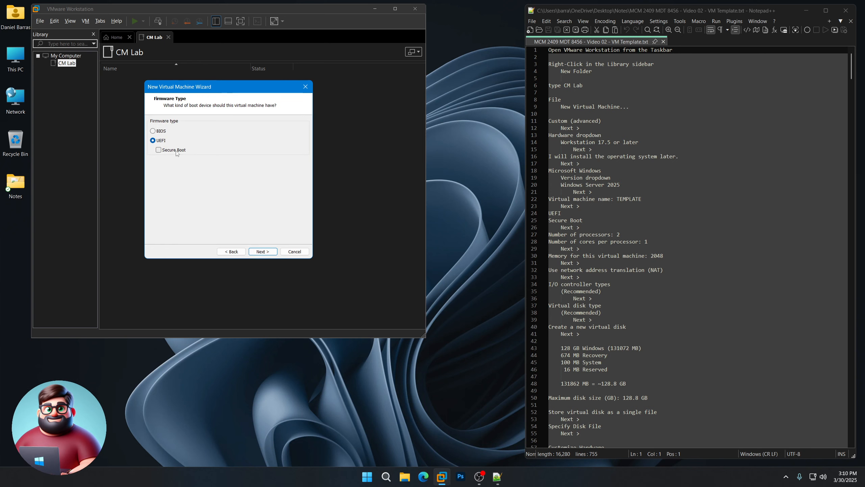
pyautogui.click(159, 150)
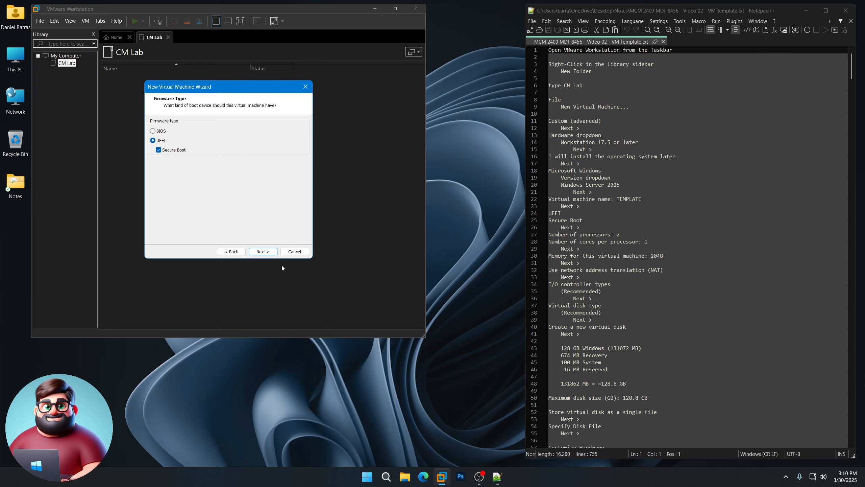
pyautogui.click(263, 252)
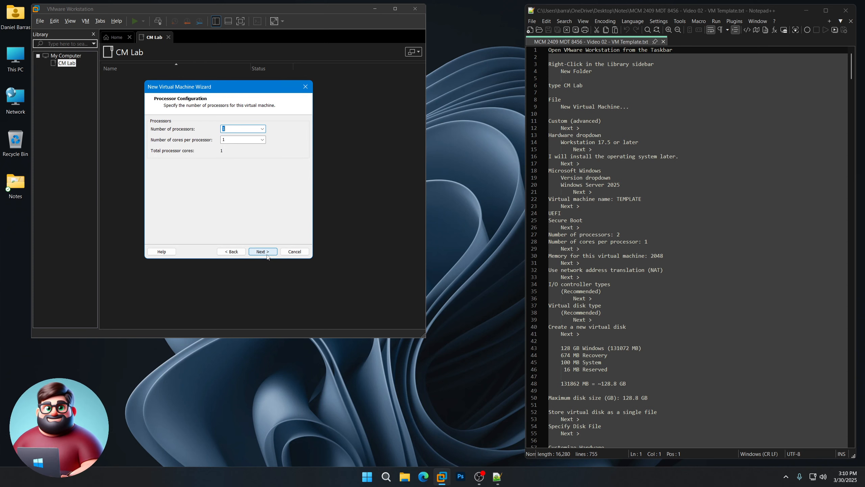
pyautogui.click(262, 128)
pyautogui.click(259, 143)
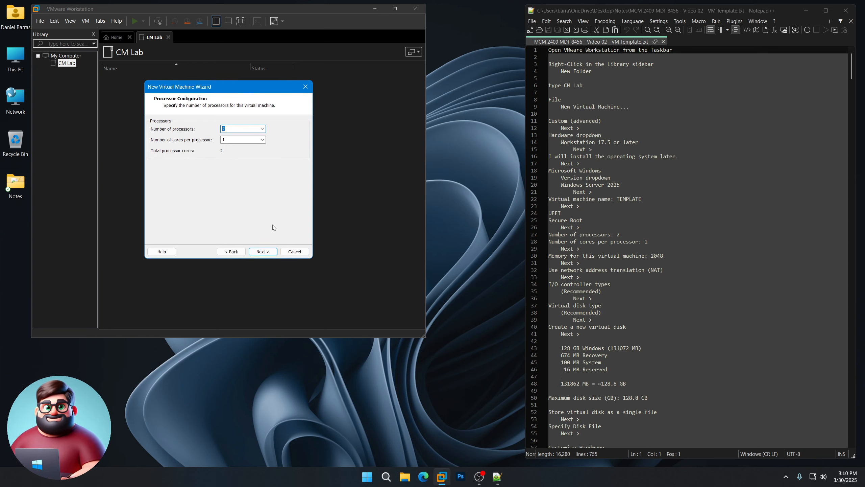
pyautogui.click(263, 251)
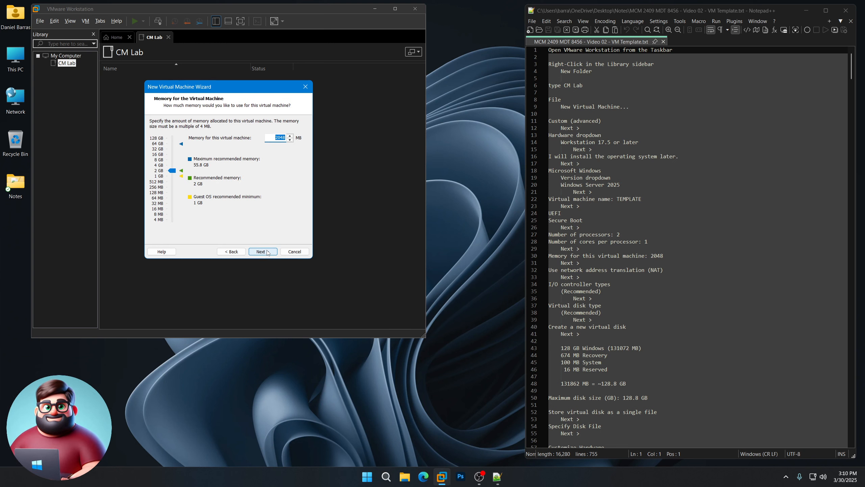
# Step: Keep 2048 MB memory, NAT networking, LSI Logic SAS controller and NVMe disk type
pyautogui.click(267, 252)
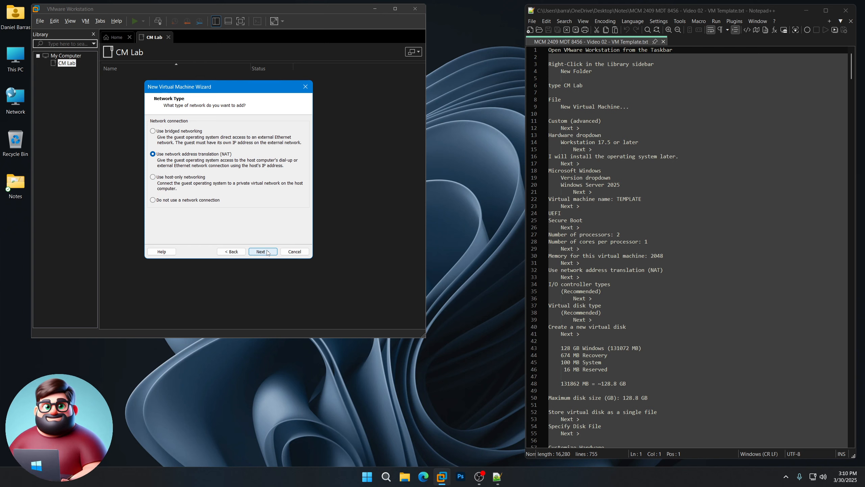
pyautogui.click(263, 252)
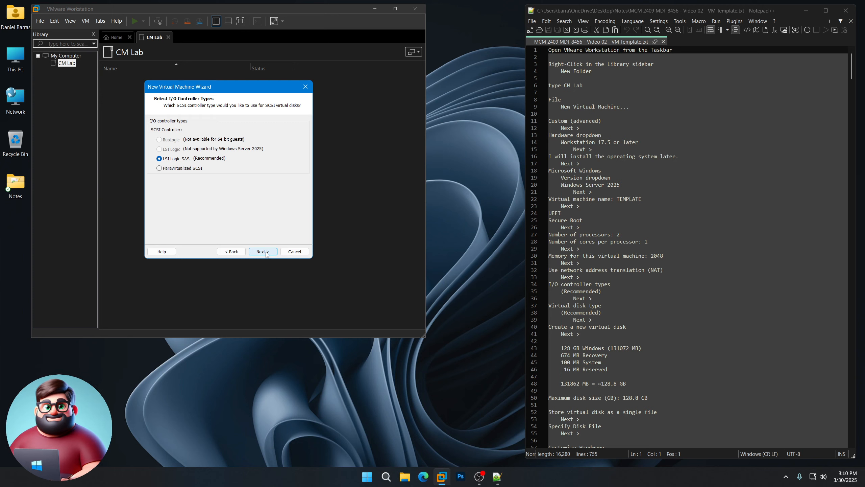
pyautogui.click(267, 253)
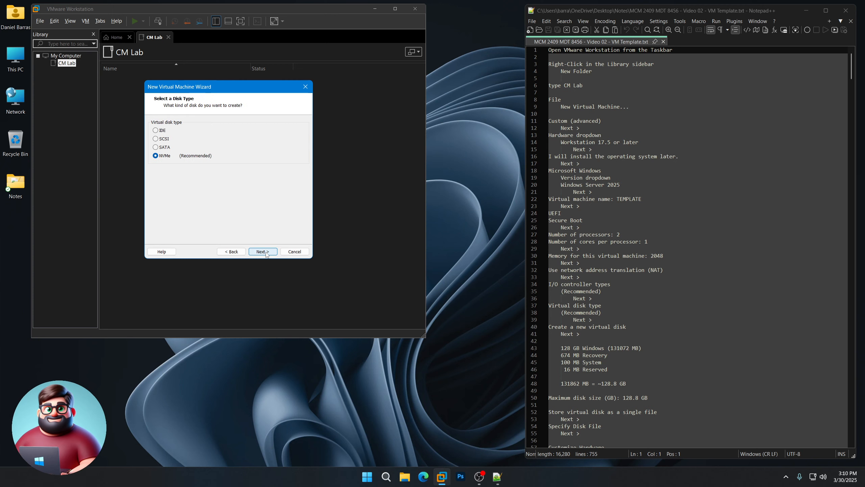
pyautogui.click(266, 253)
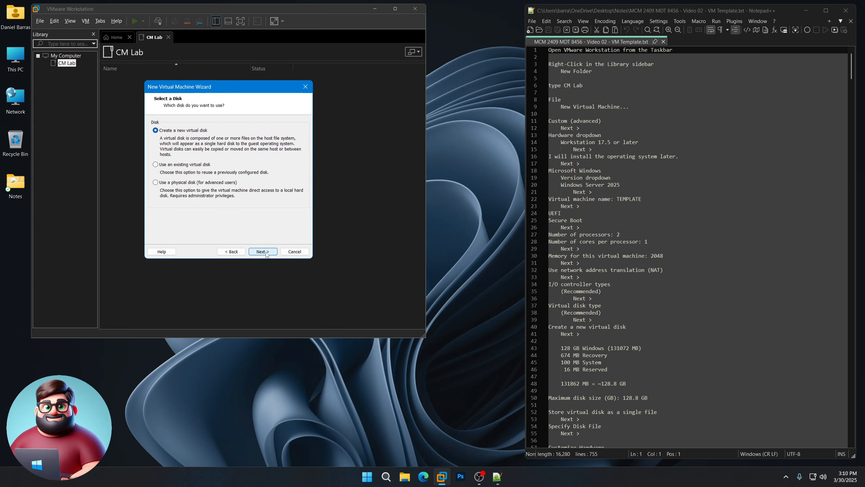
# Step: Create a new virtual disk and look up the 128.8 GB total size in the notes
pyautogui.click(263, 251)
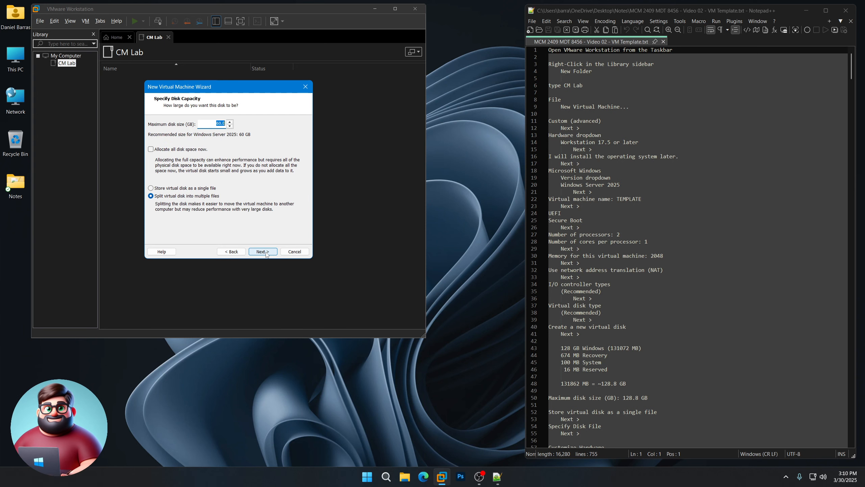
pyautogui.scroll(-9, 637, 309)
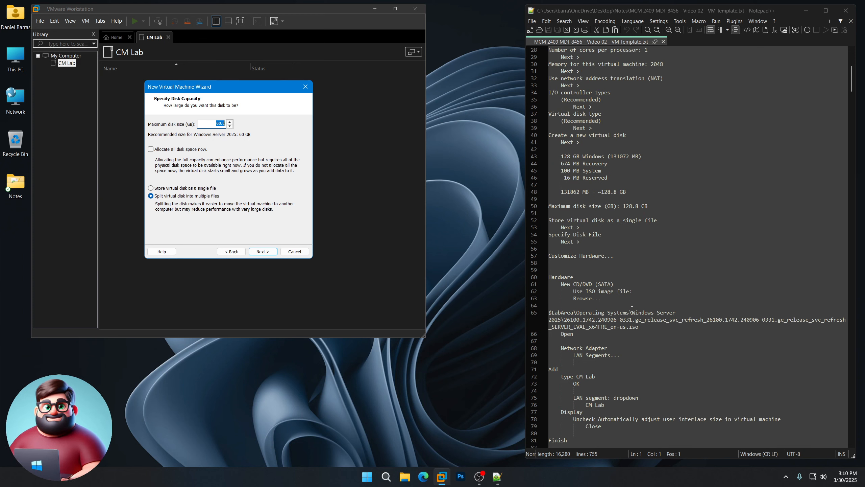
pyautogui.moveTo(562, 156); pyautogui.dragTo(564, 177)
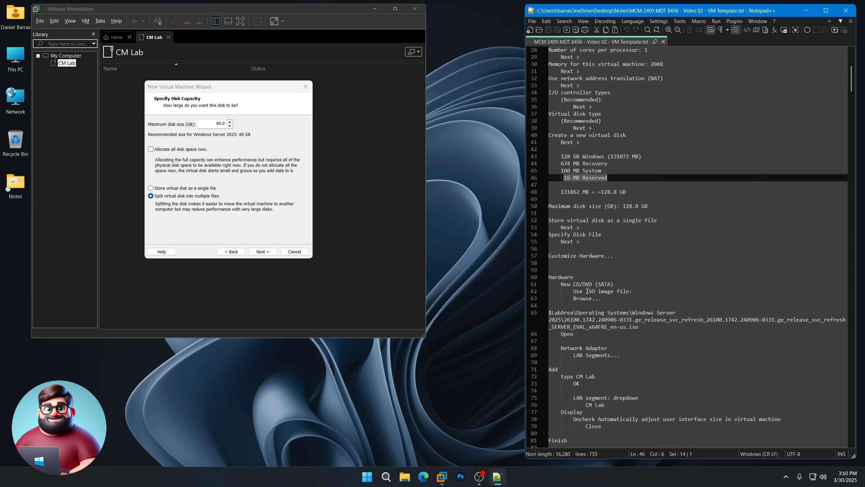
pyautogui.moveTo(627, 191); pyautogui.dragTo(601, 192)
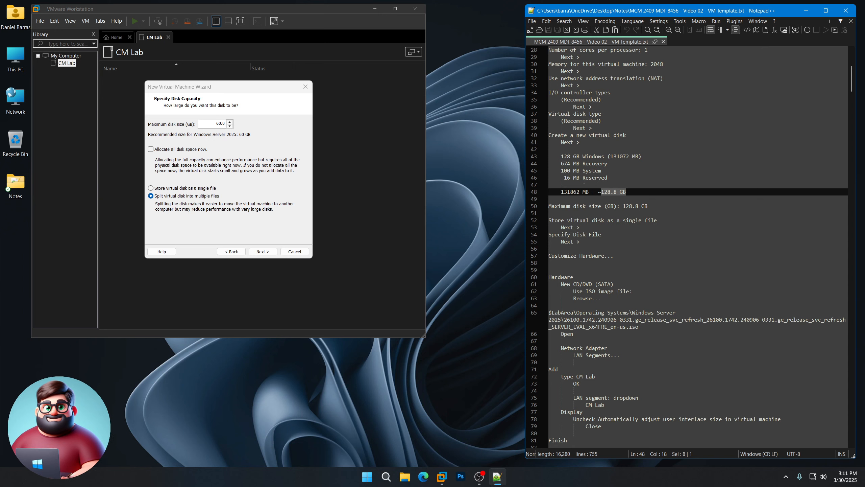
# Step: Set a 128.8 GB maximum disk size stored as a single file and reach the summary
pyautogui.click(274, 123)
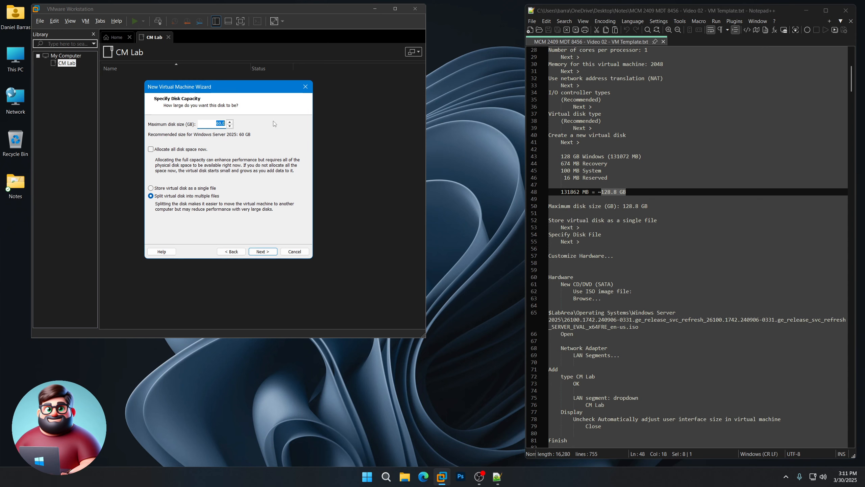
pyautogui.write('128.8')
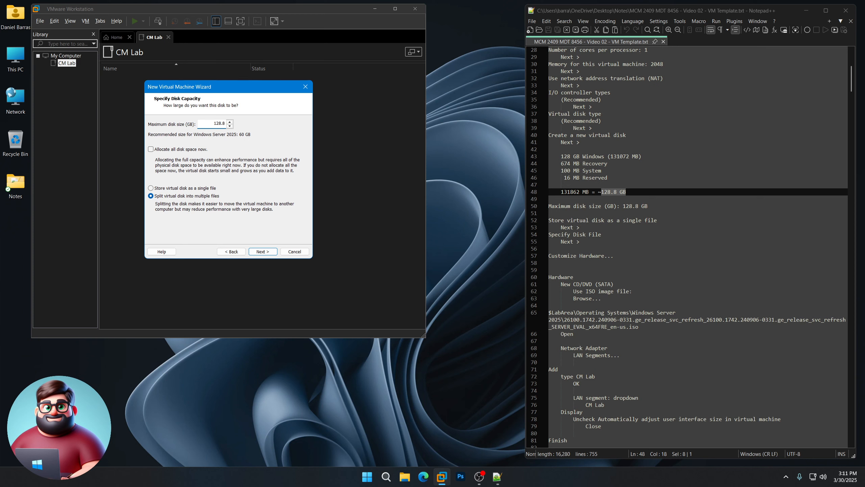
pyautogui.click(173, 188)
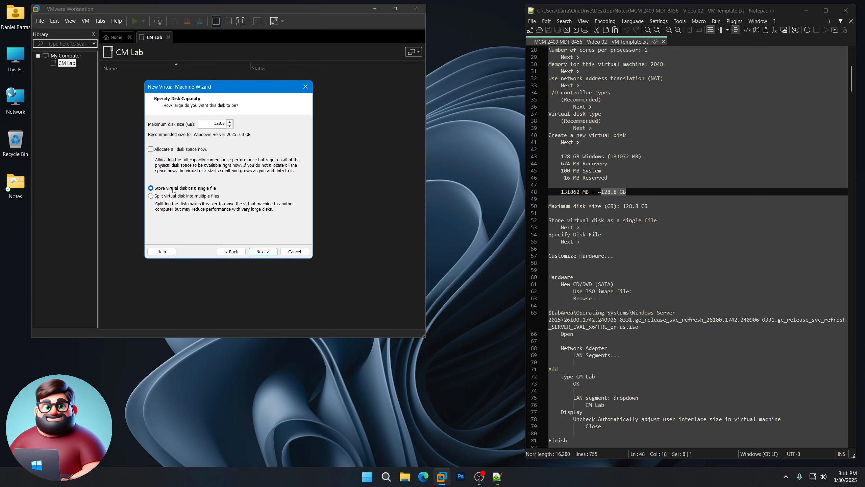
pyautogui.click(263, 252)
pyautogui.click(263, 252)
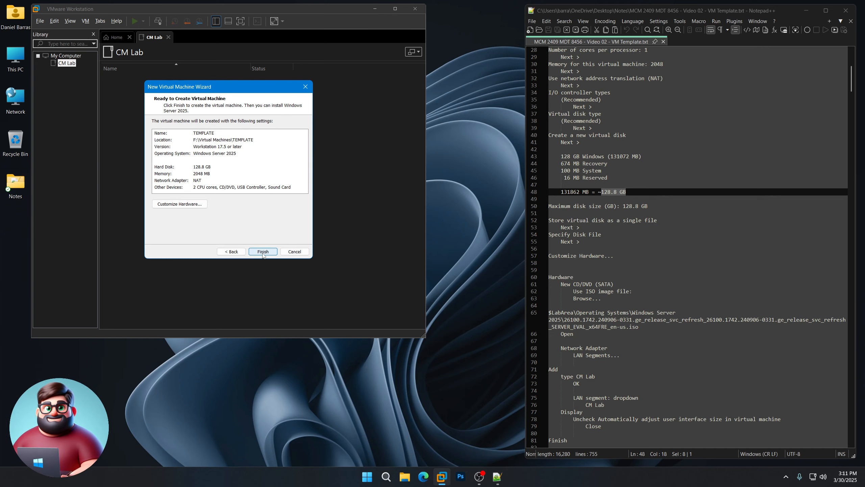
# Step: Point the new CD/DVD drive at the Windows Server 2025 ISO in F:\CM Lab\Operating Systems
pyautogui.click(192, 205)
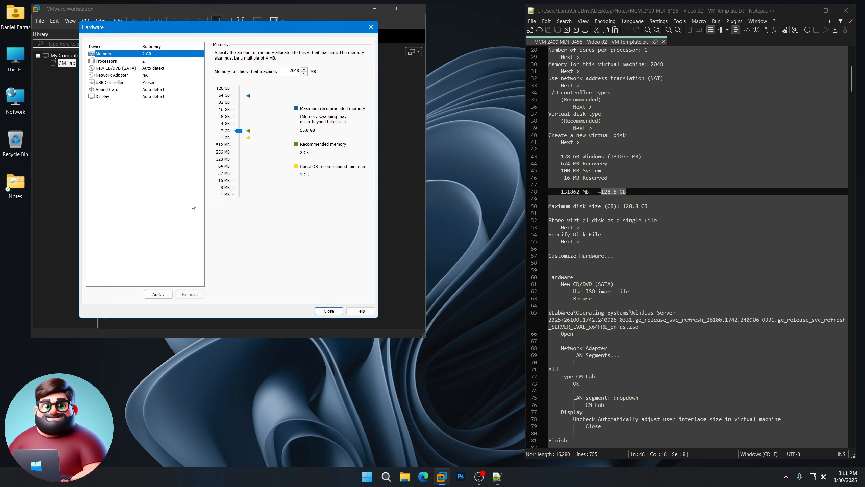
pyautogui.click(109, 68)
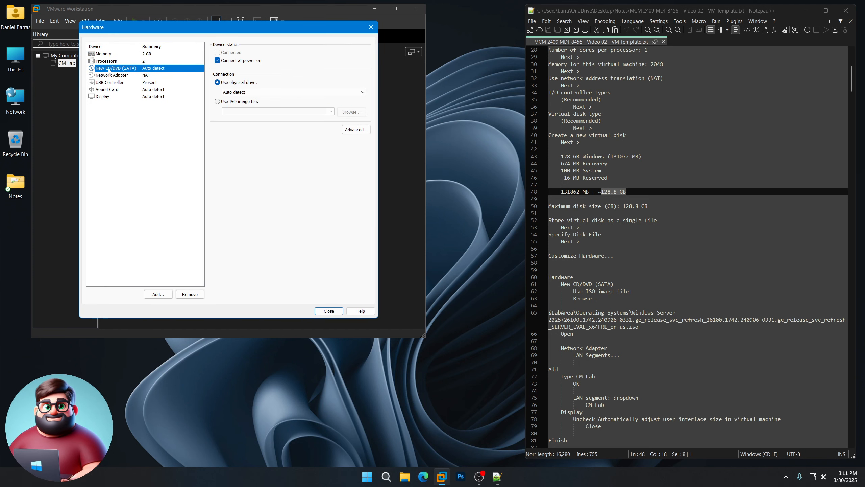
pyautogui.click(217, 102)
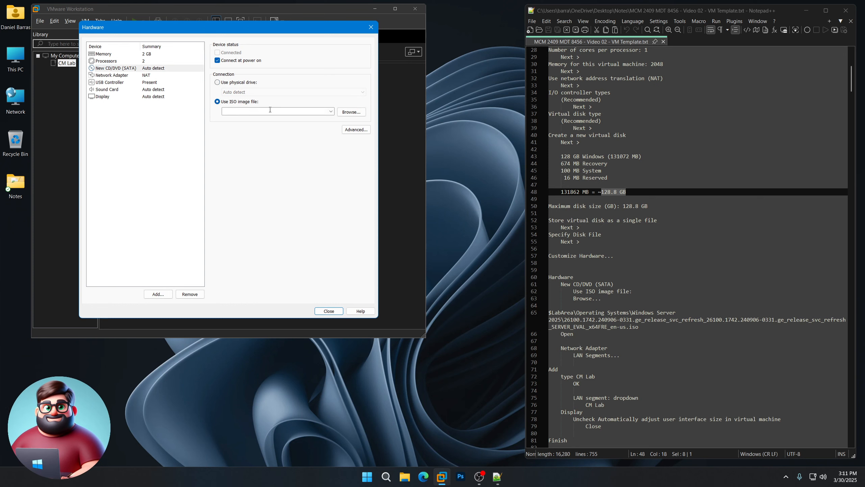
pyautogui.click(351, 113)
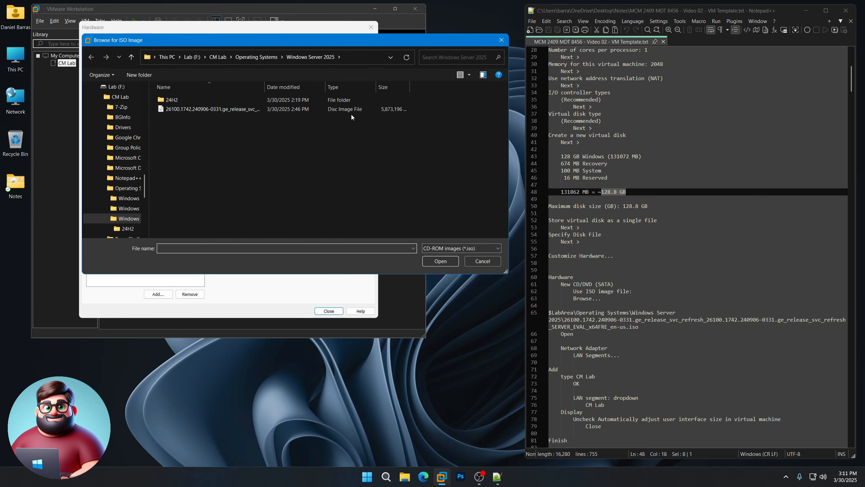
pyautogui.scroll(-7, 694, 332)
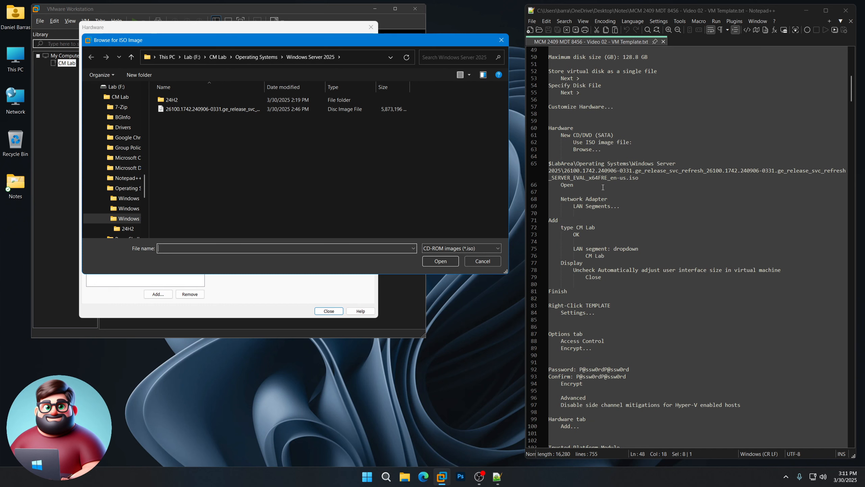
pyautogui.moveTo(603, 188); pyautogui.dragTo(548, 164)
pyautogui.click(407, 182)
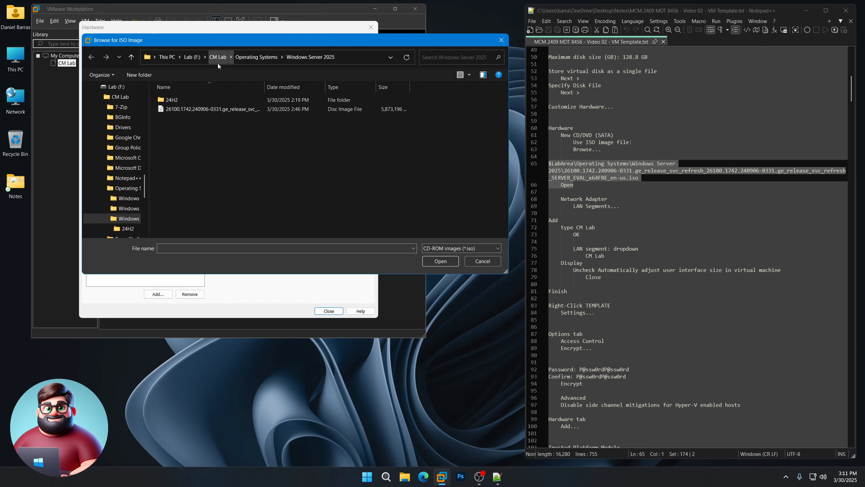
pyautogui.doubleClick(177, 109)
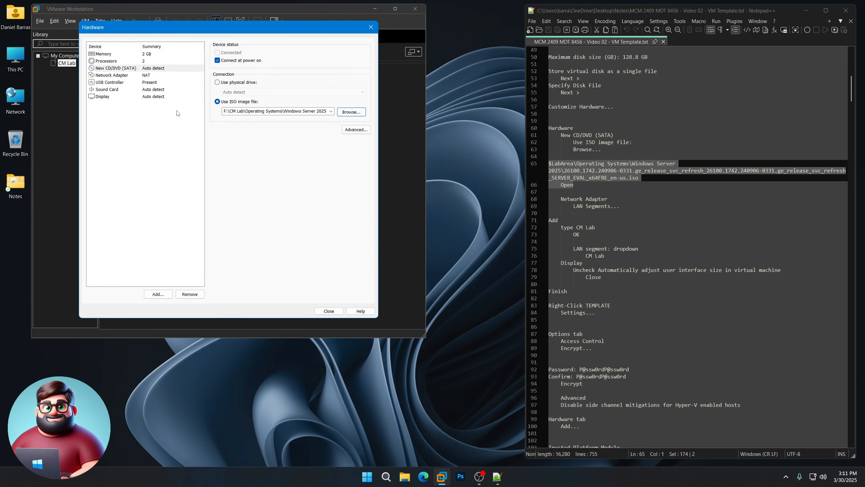
# Step: Switch the network adapter to LAN segment mode and create a segment named CM Lab
pyautogui.click(145, 76)
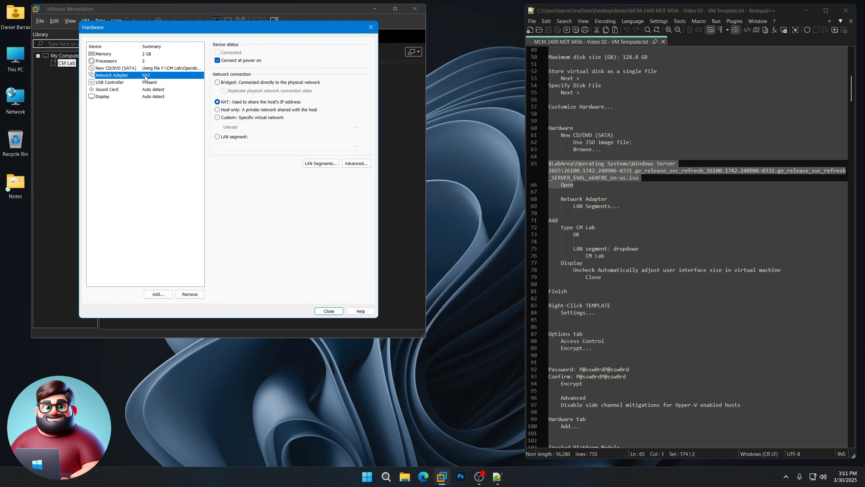
pyautogui.click(218, 136)
pyautogui.click(320, 163)
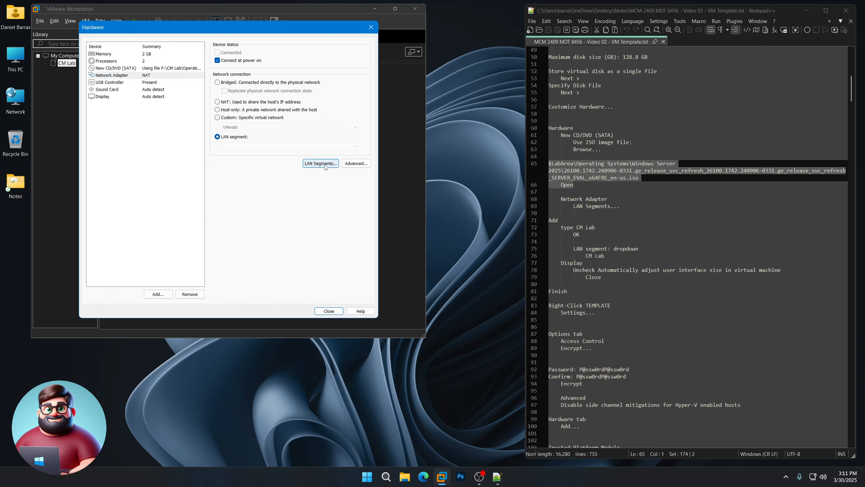
pyautogui.click(210, 208)
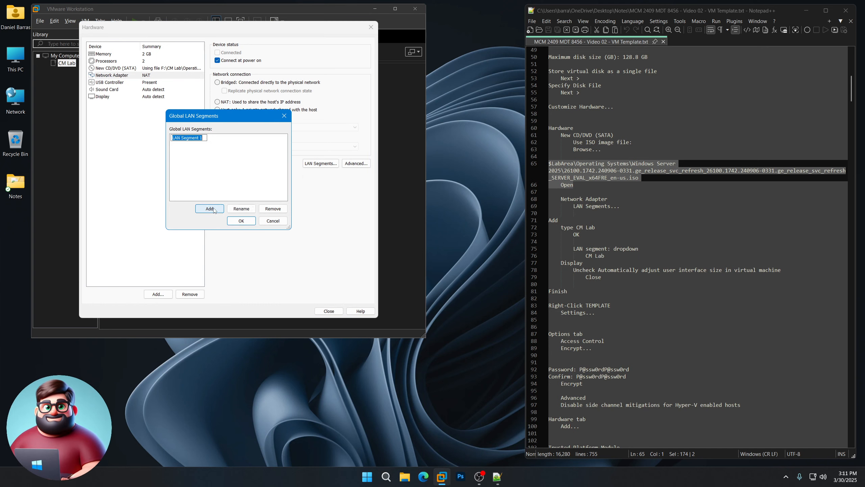
pyautogui.write('CM Lab')
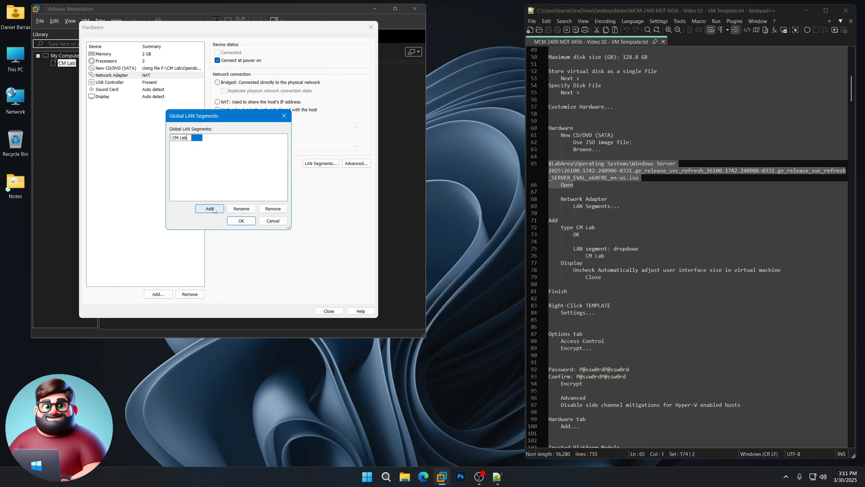
pyautogui.press('Return')
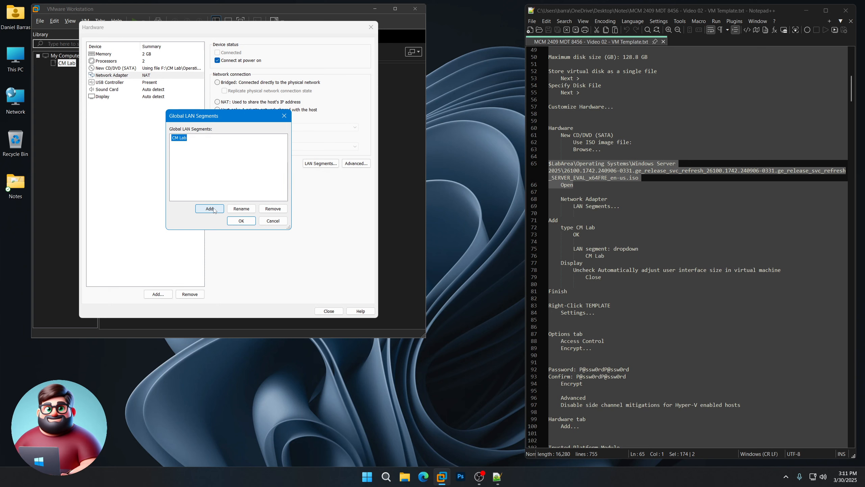
pyautogui.click(242, 224)
# Step: Attach the network adapter to the CM Lab LAN segment
pyautogui.click(259, 147)
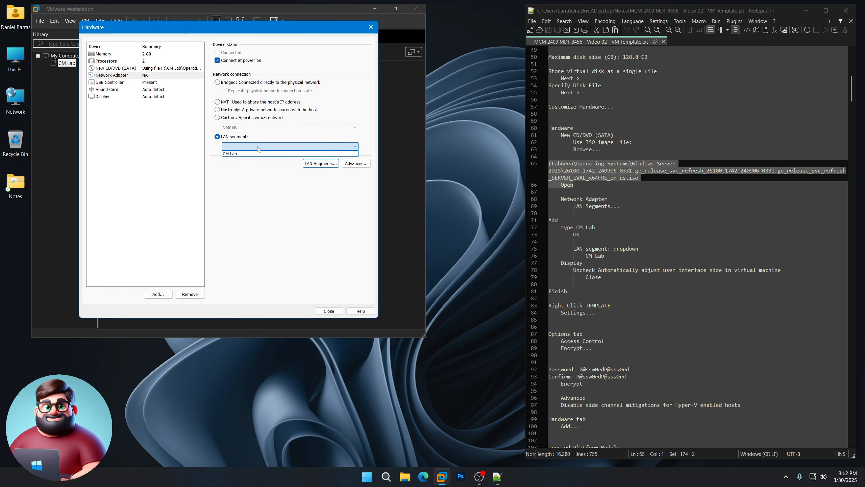
pyautogui.click(257, 154)
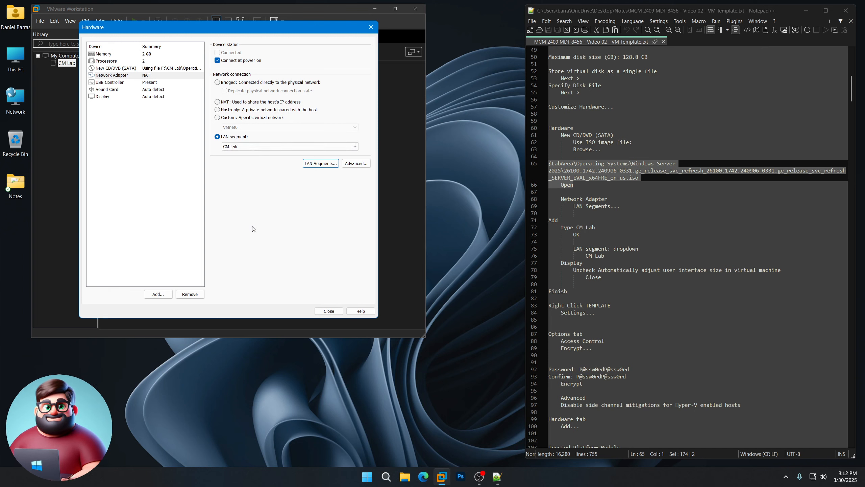
pyautogui.scroll(-7, 647, 229)
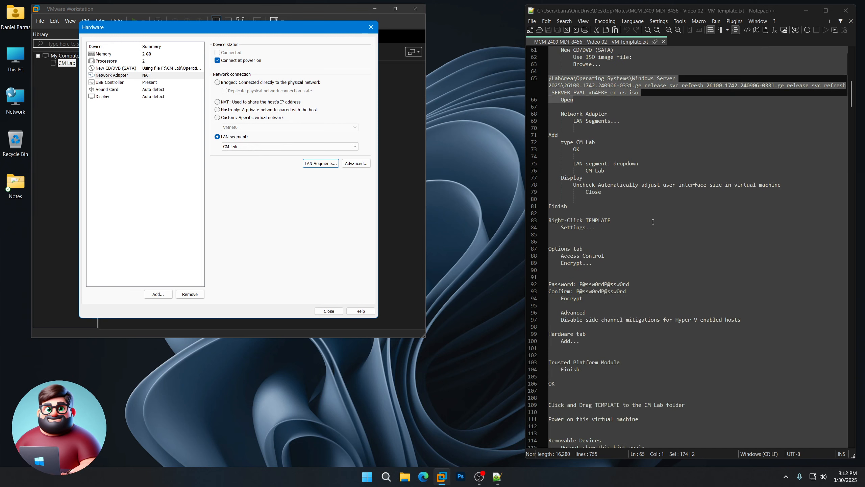
pyautogui.click(154, 97)
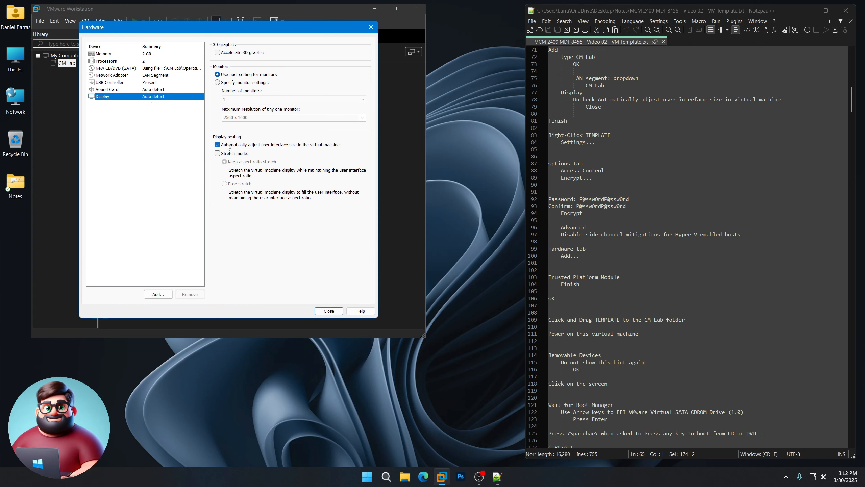
# Step: Turn off automatic user interface size adjustment in Display, then finish creating TEMPLATE
pyautogui.click(270, 146)
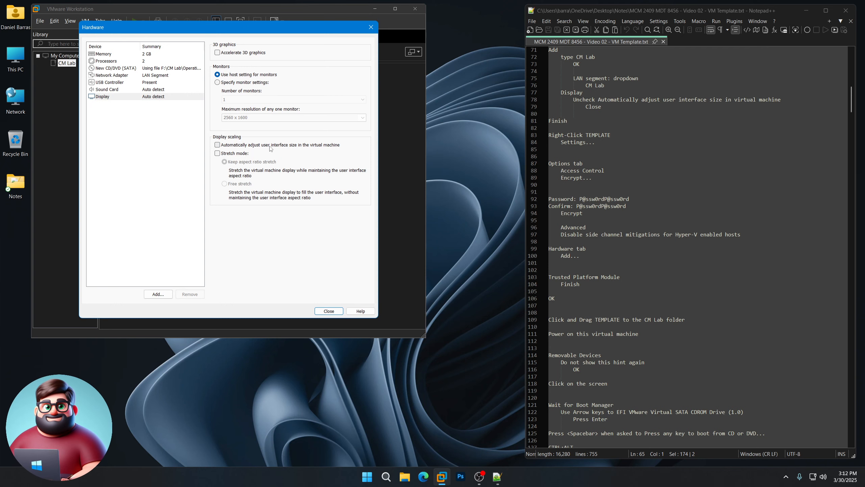
pyautogui.click(329, 311)
pyautogui.click(263, 251)
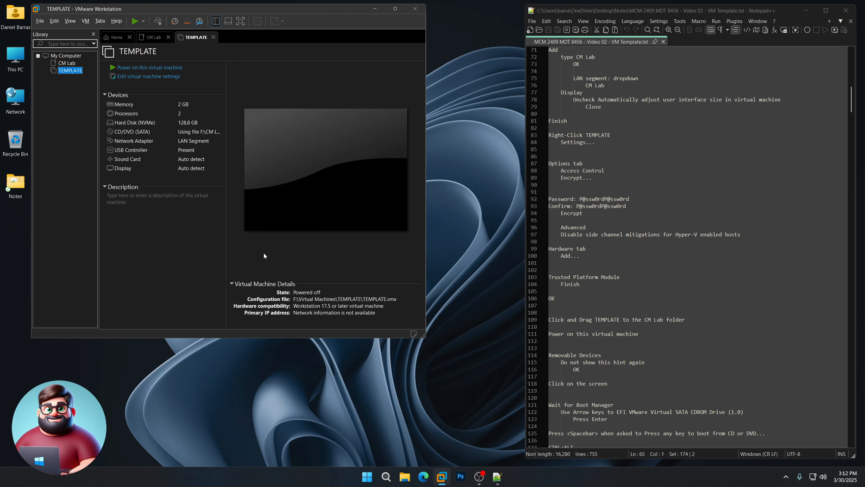
# Step: Start encryption from TEMPLATE's Access Control options and copy the password from the notes
pyautogui.rightClick(70, 72)
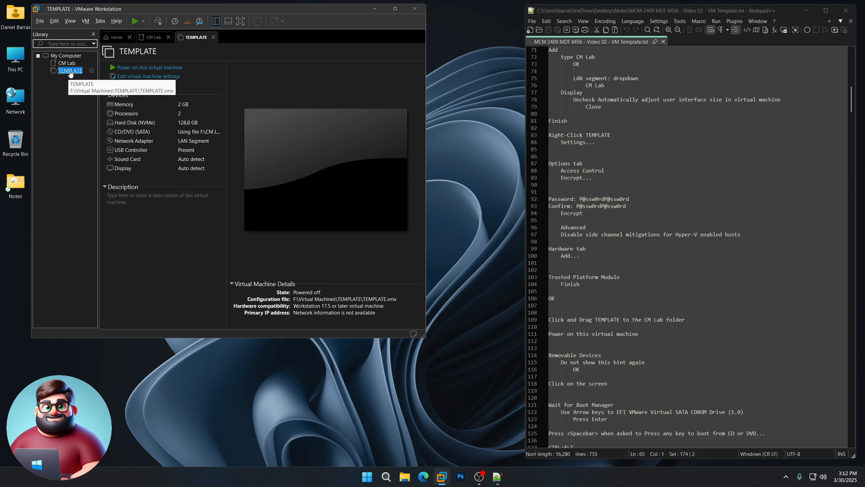
pyautogui.click(93, 226)
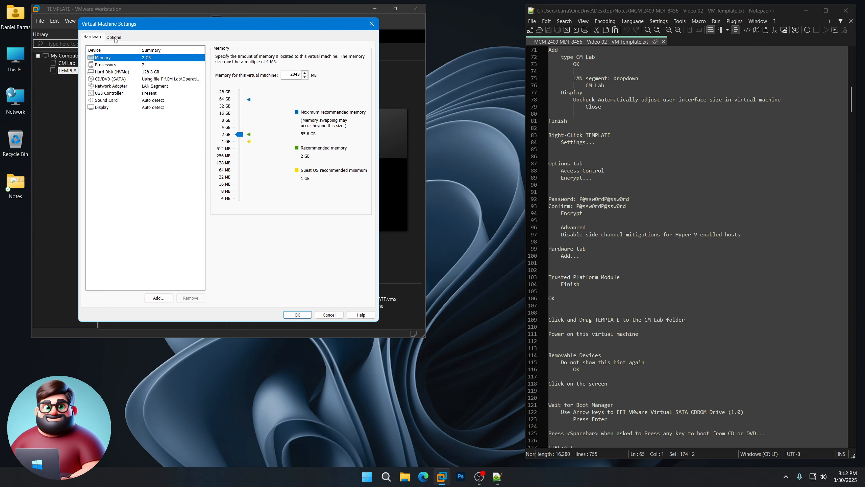
pyautogui.click(115, 37)
pyautogui.click(149, 102)
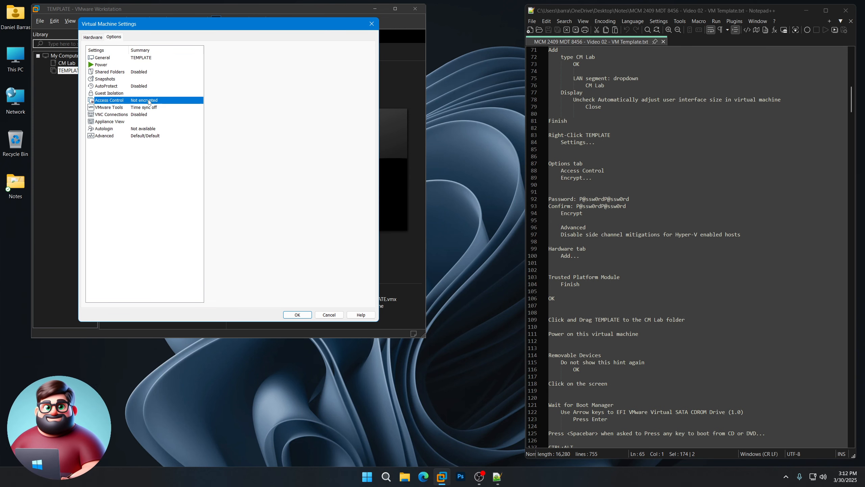
pyautogui.click(342, 92)
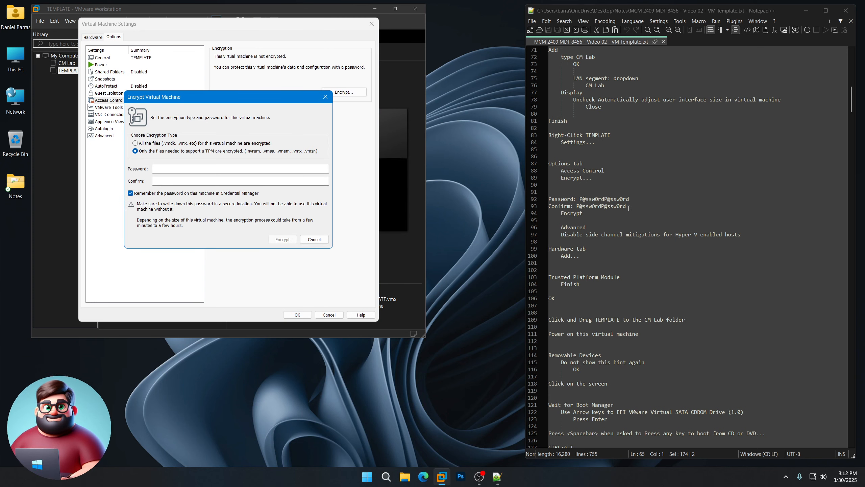
pyautogui.moveTo(630, 199); pyautogui.dragTo(580, 198)
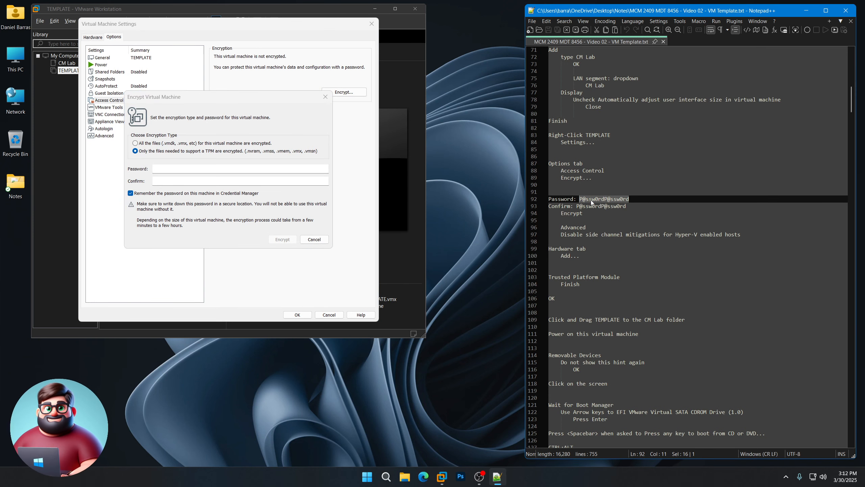
pyautogui.rightClick(592, 203)
pyautogui.click(603, 214)
# Step: Encrypt TEMPLATE with the copied password entered in both password fields
pyautogui.click(227, 169)
pyautogui.hotkey('ctrl', 'v')
pyautogui.click(209, 181)
pyautogui.hotkey('ctrl', 'v')
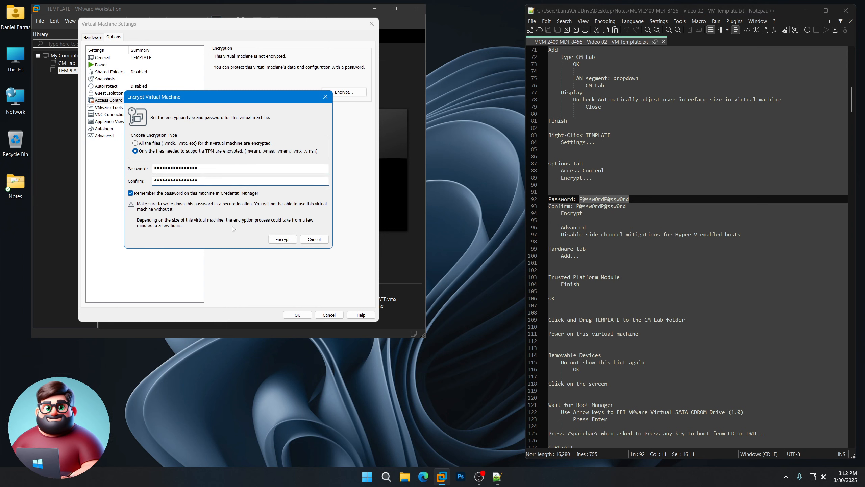
pyautogui.click(285, 241)
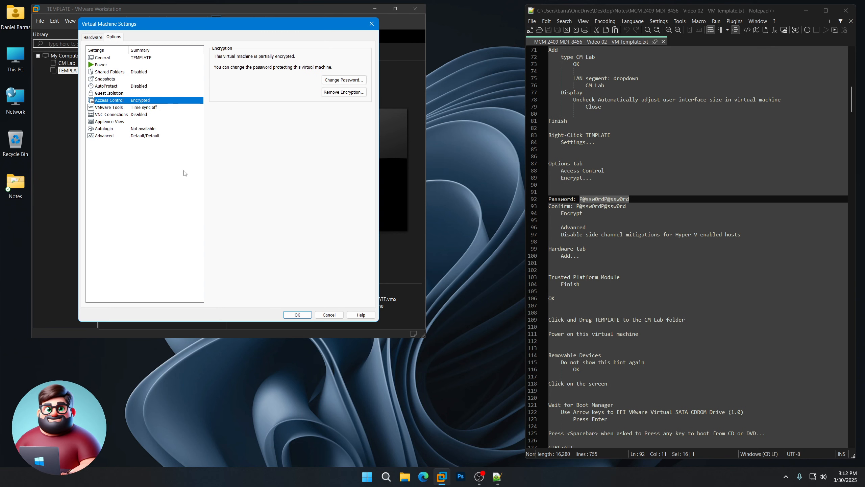
# Step: Disable side channel mitigations for Hyper-V enabled hosts in Advanced options
pyautogui.click(140, 136)
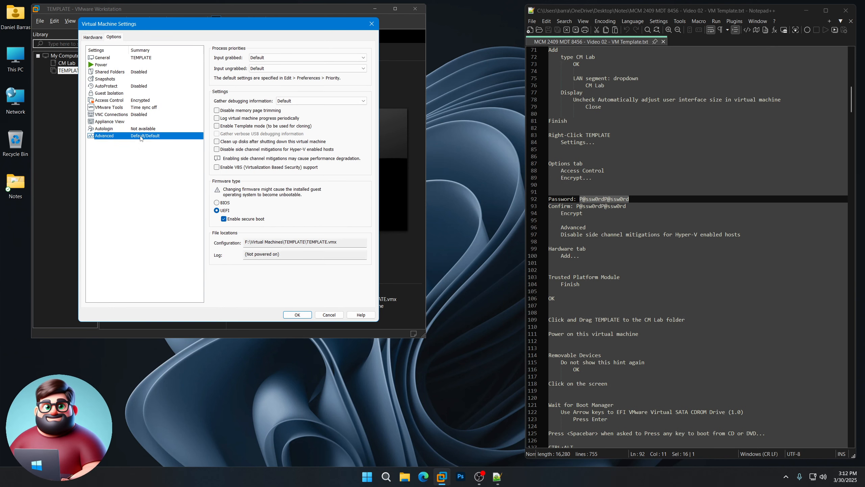
pyautogui.click(217, 150)
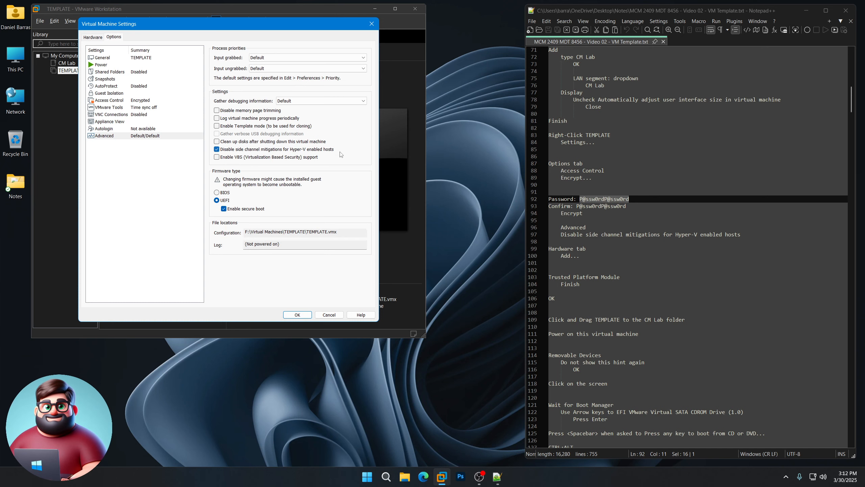
pyautogui.scroll(-5, 681, 267)
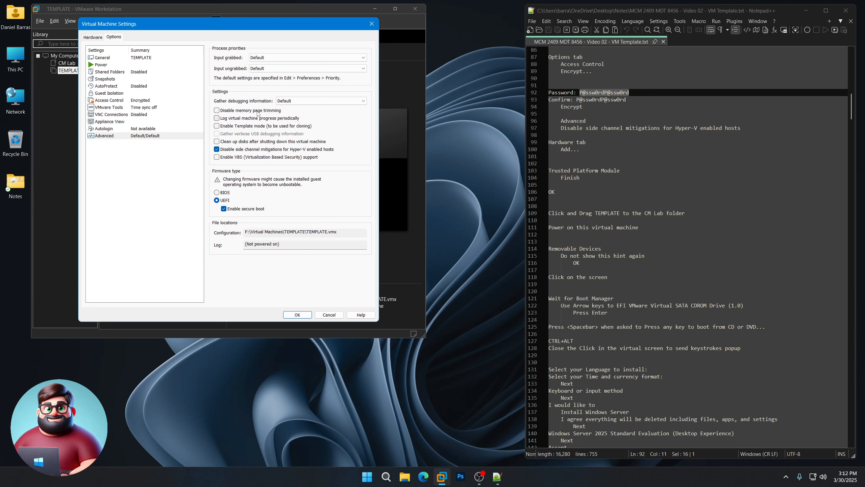
# Step: Add a Trusted Platform Module to TEMPLATE and move it into the CM Lab folder
pyautogui.click(100, 40)
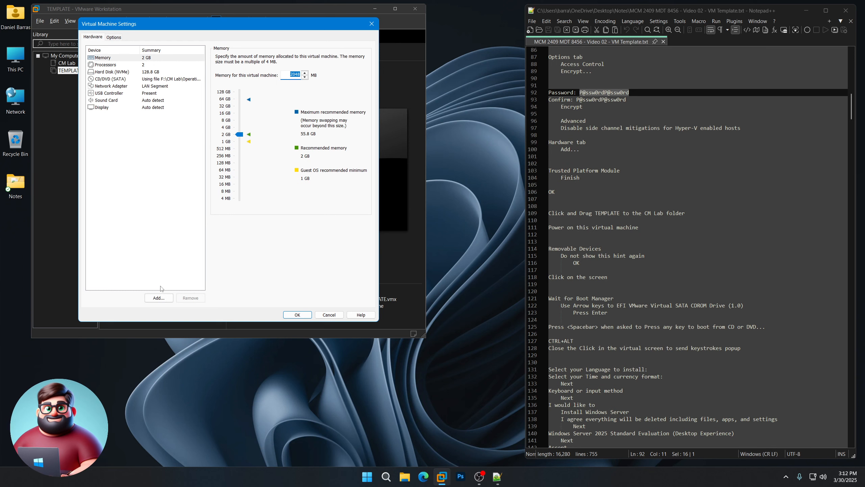
pyautogui.click(158, 298)
pyautogui.click(187, 199)
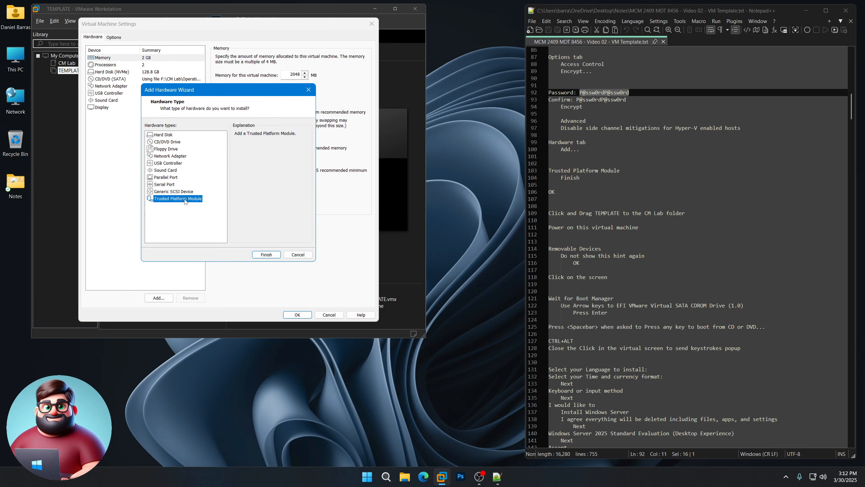
pyautogui.click(266, 254)
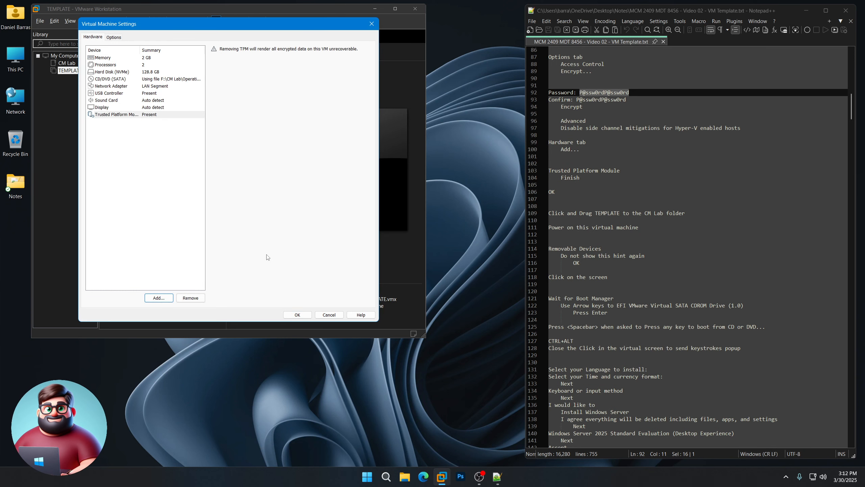
pyautogui.click(304, 315)
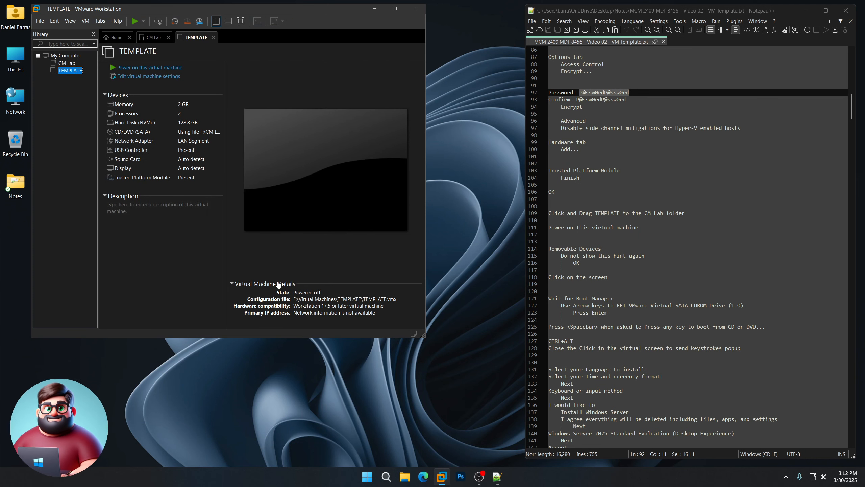
pyautogui.moveTo(69, 72); pyautogui.dragTo(69, 65)
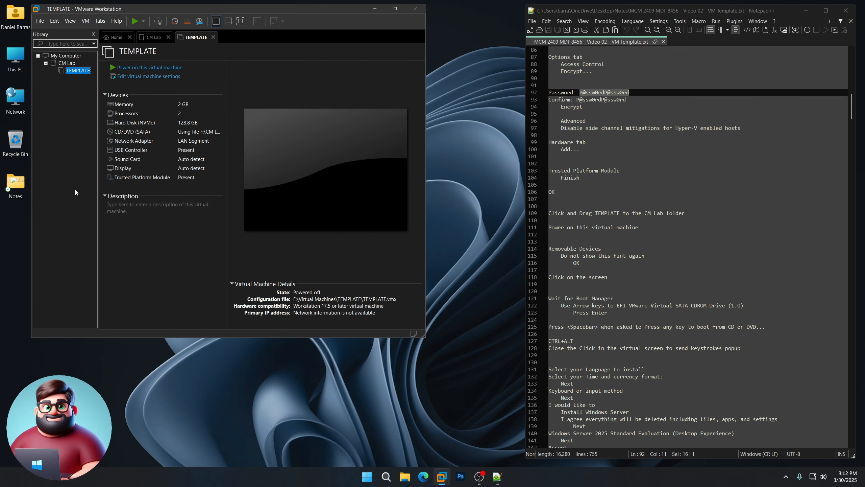
# Step: Power on TEMPLATE, dismiss the removable devices notice, and wait for the Boot Manager
pyautogui.click(162, 68)
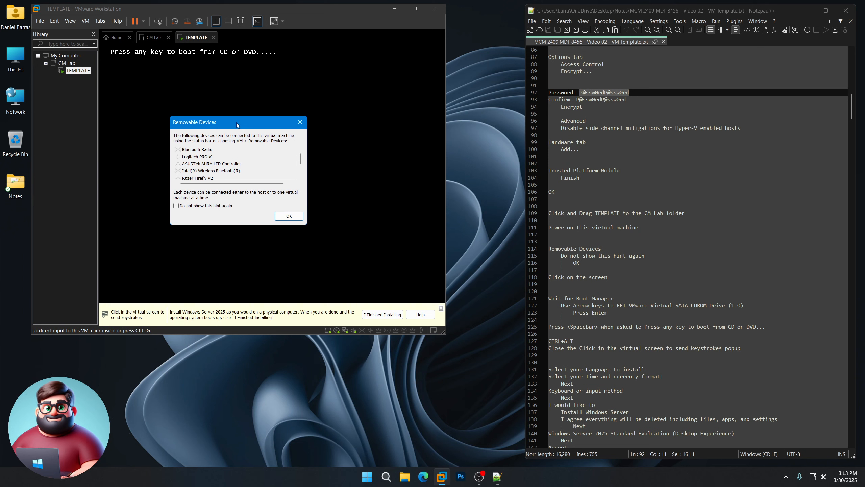
pyautogui.click(176, 206)
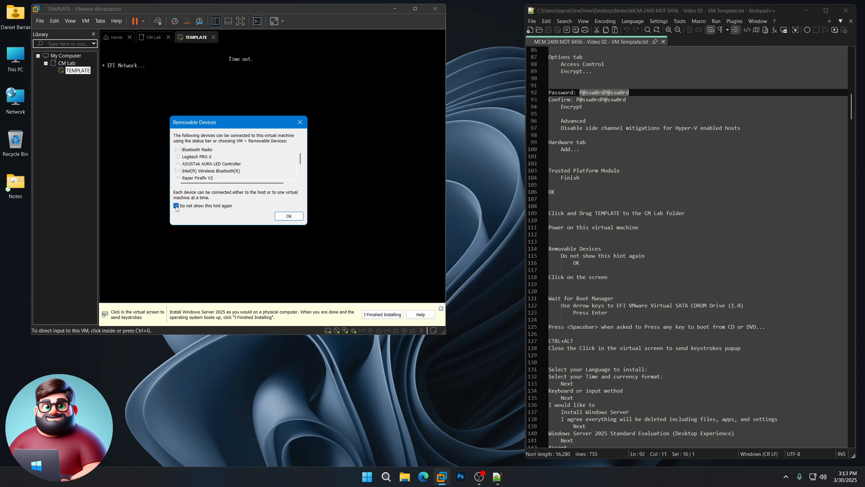
pyautogui.click(286, 217)
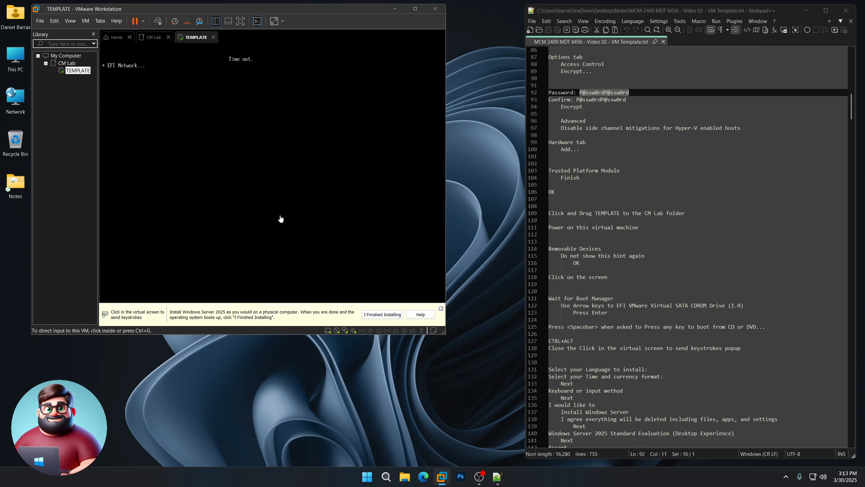
pyautogui.click(280, 218)
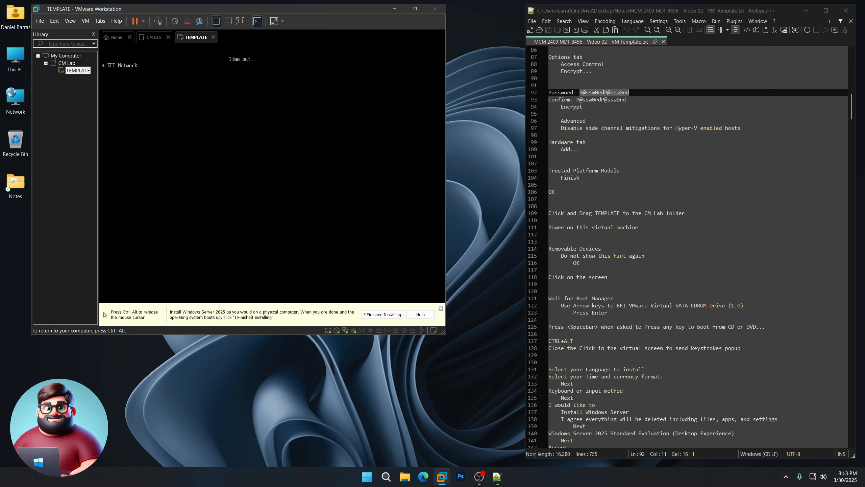
pyautogui.hotkey('ctrl', 'alt')
pyautogui.moveTo(619, 297); pyautogui.dragTo(547, 298)
pyautogui.click(443, 410)
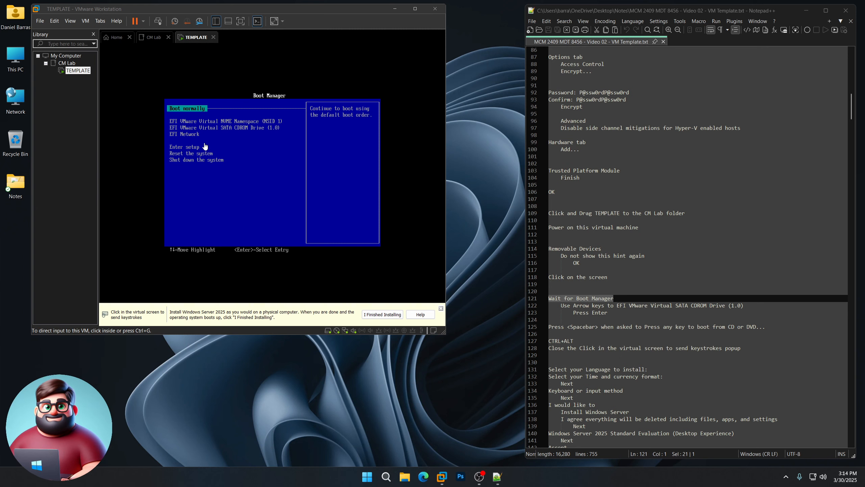
# Step: Boot TEMPLATE from the EFI VMware Virtual SATA CDROM Drive so Windows Setup loads
pyautogui.click(264, 161)
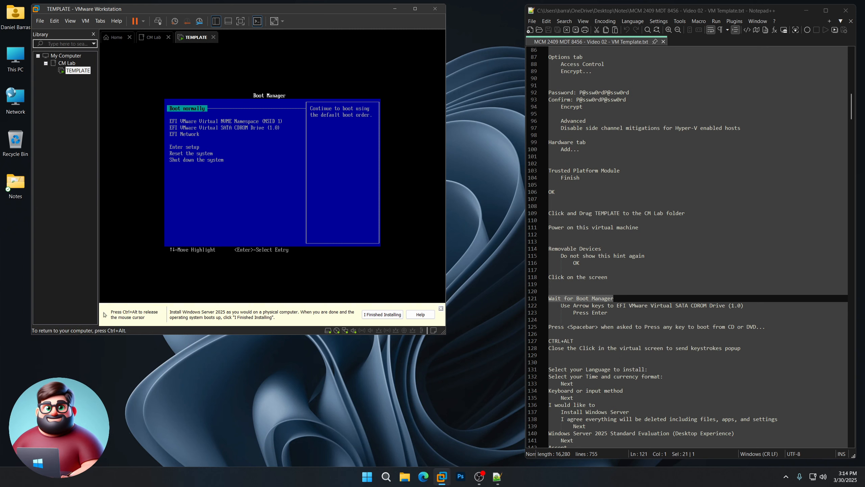
pyautogui.press('Down')
pyautogui.press('Down')
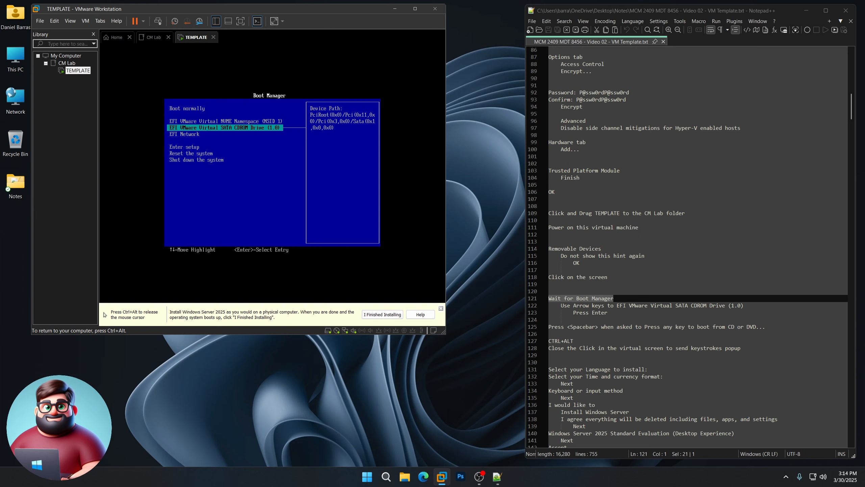
pyautogui.press('Return')
pyautogui.press('space')
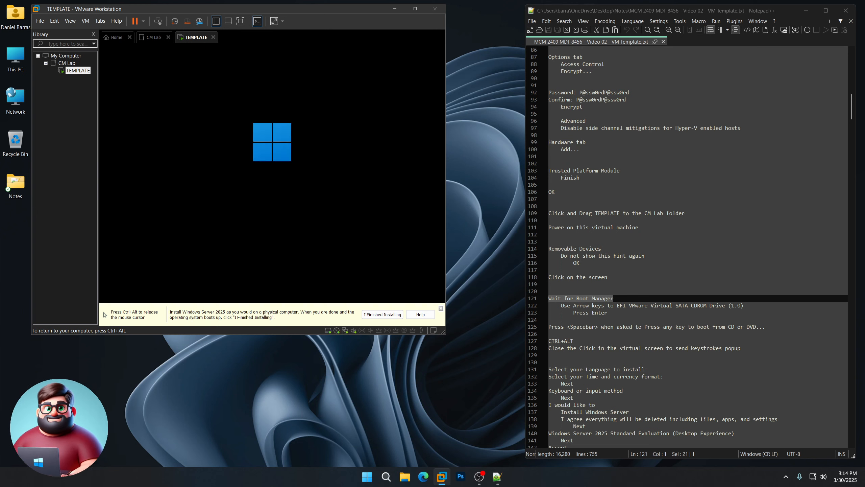
pyautogui.hotkey('ctrl', 'alt')
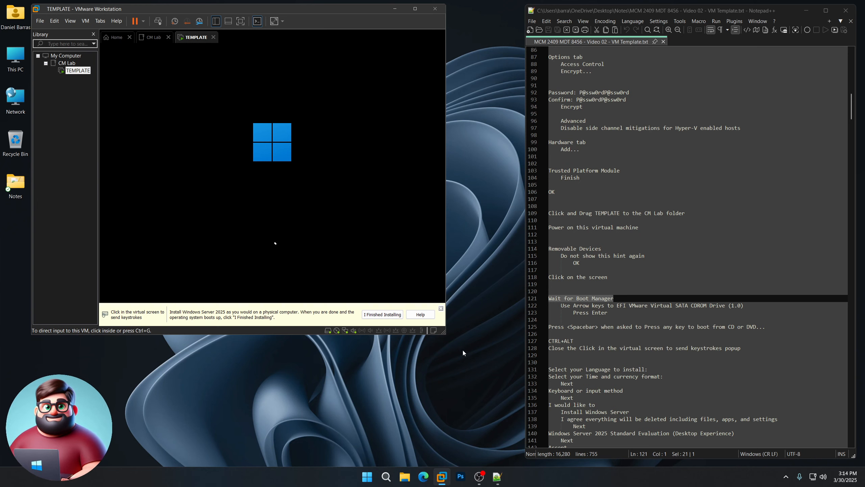
# Step: Dismiss the keystrokes hint bar and mark the language-setup steps in the notes
pyautogui.click(441, 309)
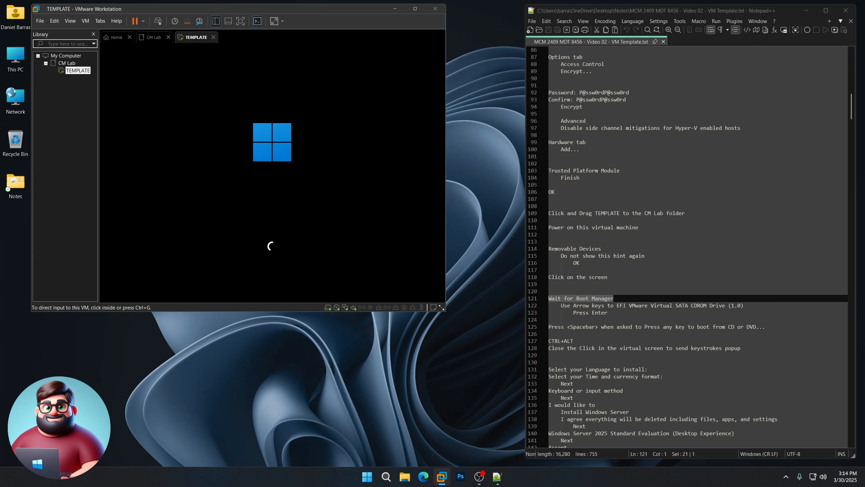
pyautogui.scroll(-7, 748, 204)
pyautogui.moveTo(752, 197); pyautogui.dragTo(548, 192)
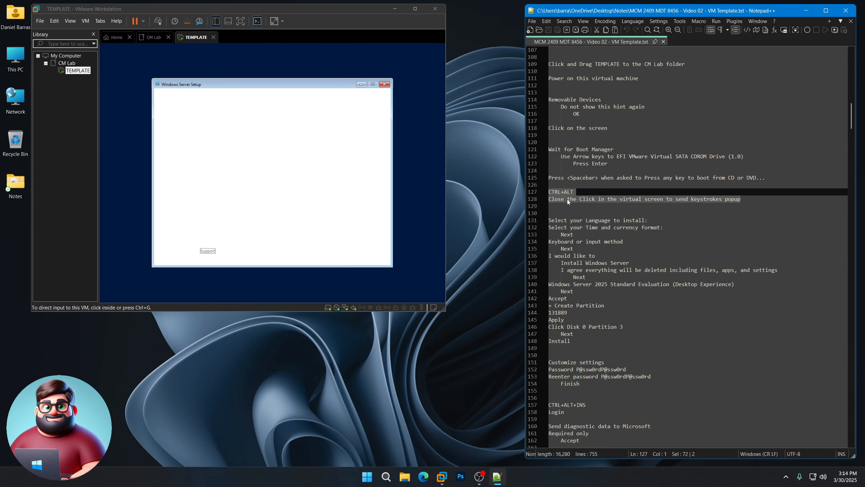
pyautogui.scroll(-4, 662, 321)
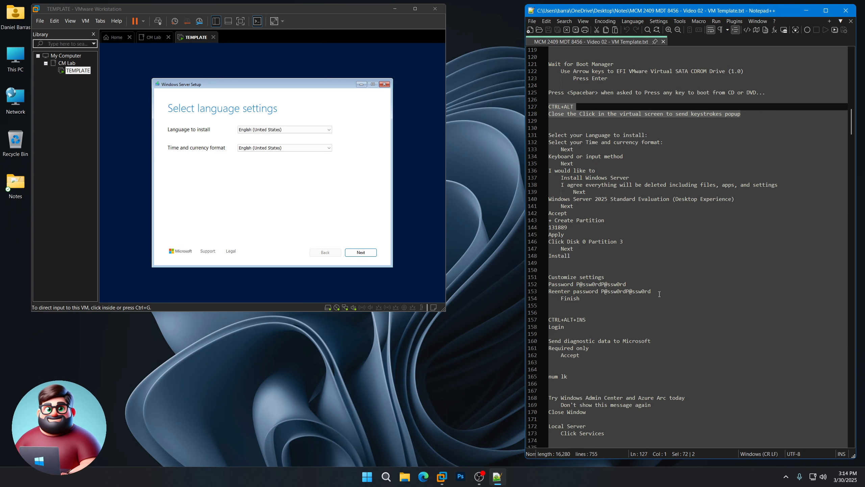
pyautogui.moveTo(550, 134); pyautogui.dragTo(585, 252)
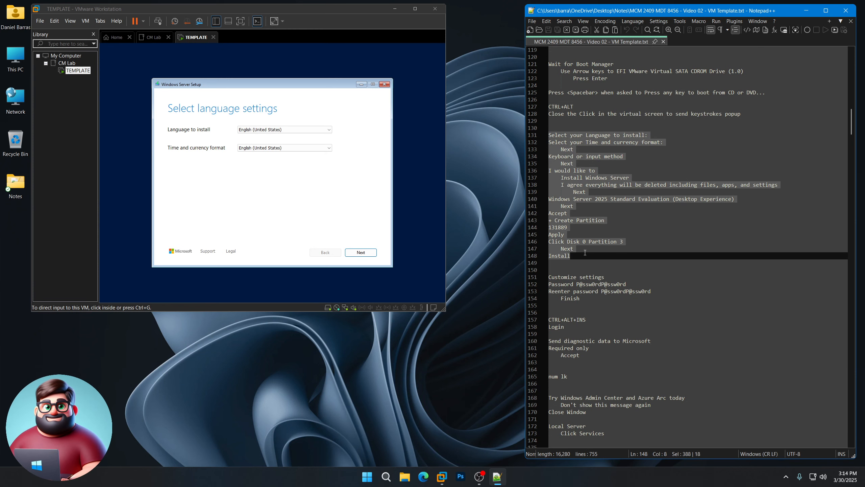
# Step: Keep English (United States) language and time format and the US keyboard layout
pyautogui.click(280, 193)
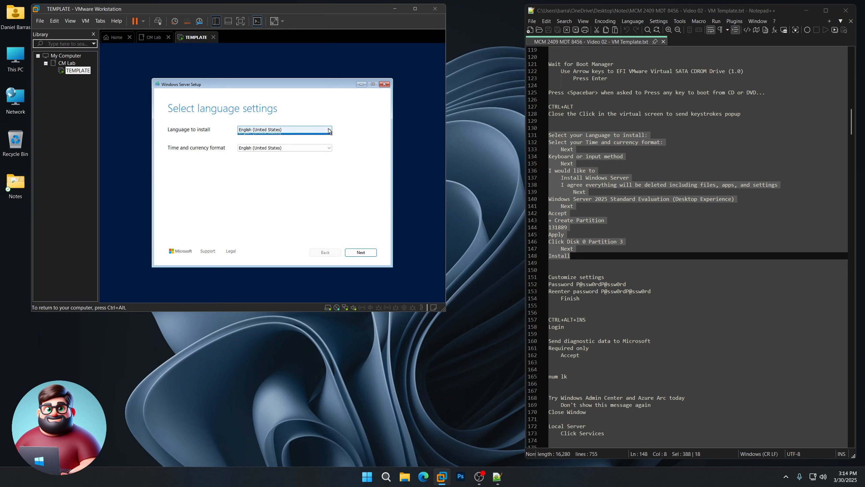
pyautogui.click(328, 147)
pyautogui.click(328, 147)
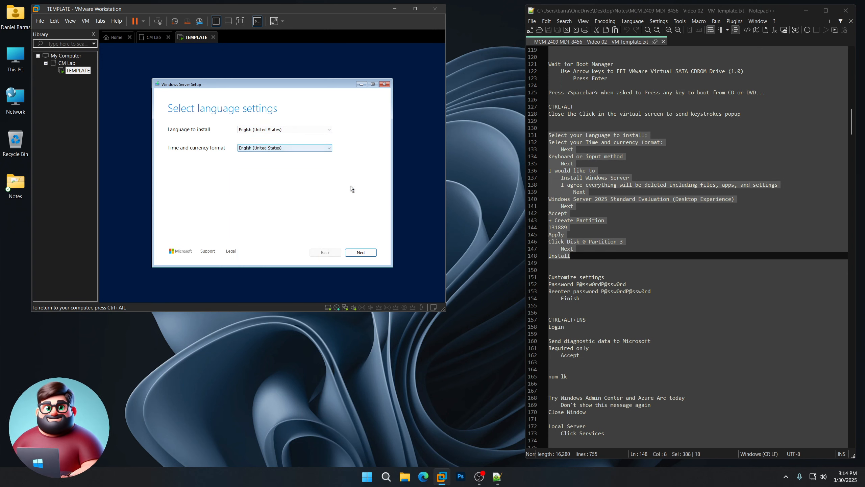
pyautogui.click(359, 253)
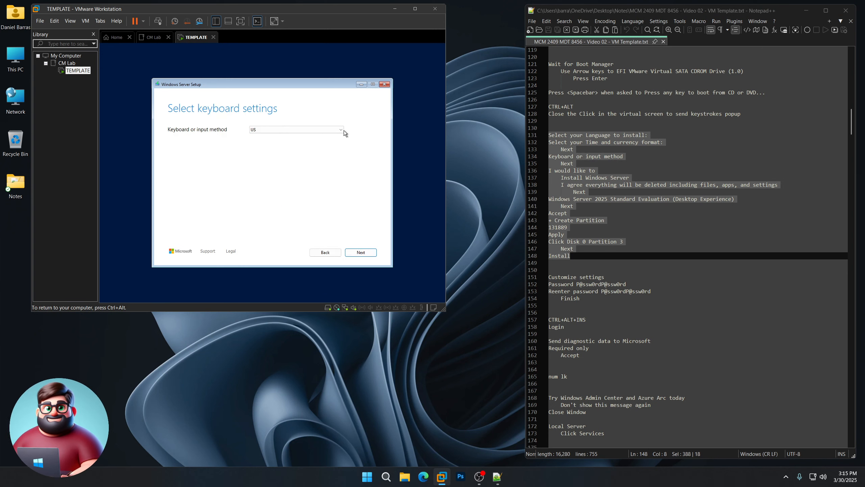
pyautogui.click(342, 131)
pyautogui.click(342, 132)
pyautogui.click(360, 252)
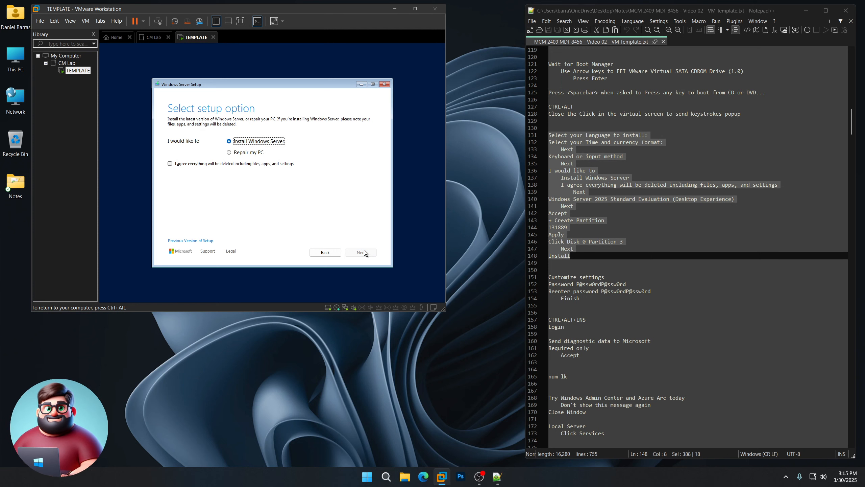
# Step: Agree that everything will be deleted and choose Standard Evaluation (Desktop Experience)
pyautogui.click(182, 164)
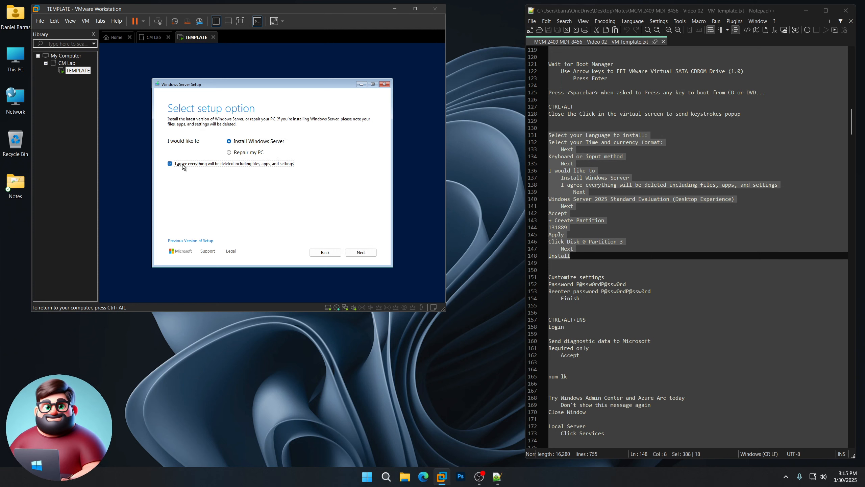
pyautogui.click(361, 253)
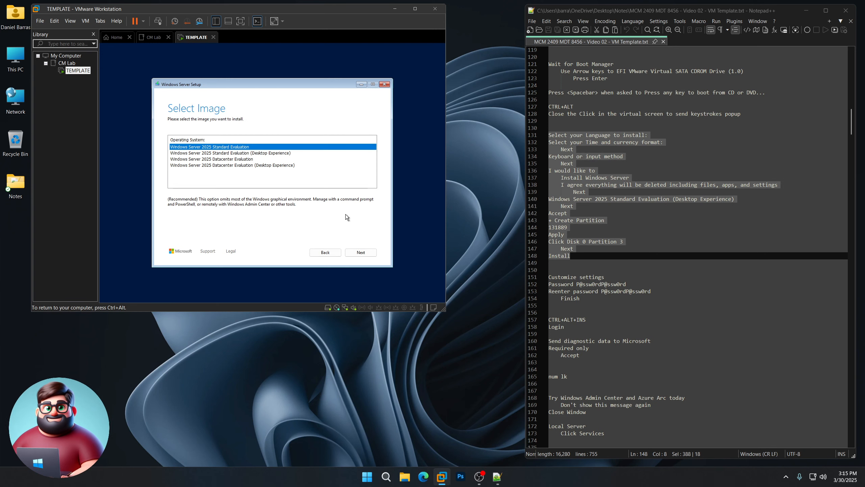
pyautogui.click(211, 153)
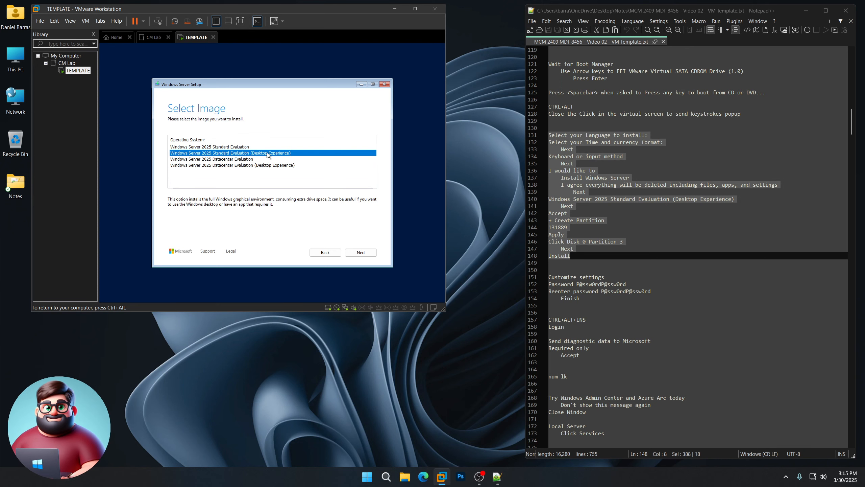
# Step: Accept the licence, create a partition on Disk 0, and install onto Disk 0 Partition 3
pyautogui.click(366, 253)
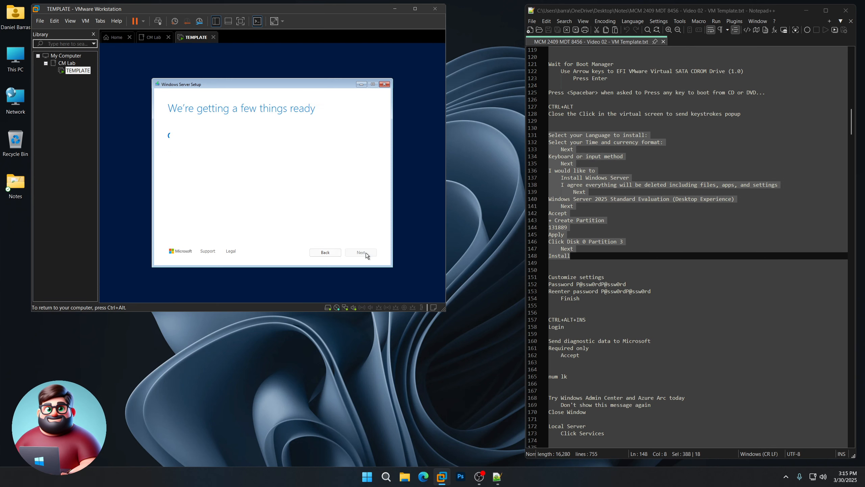
pyautogui.click(365, 253)
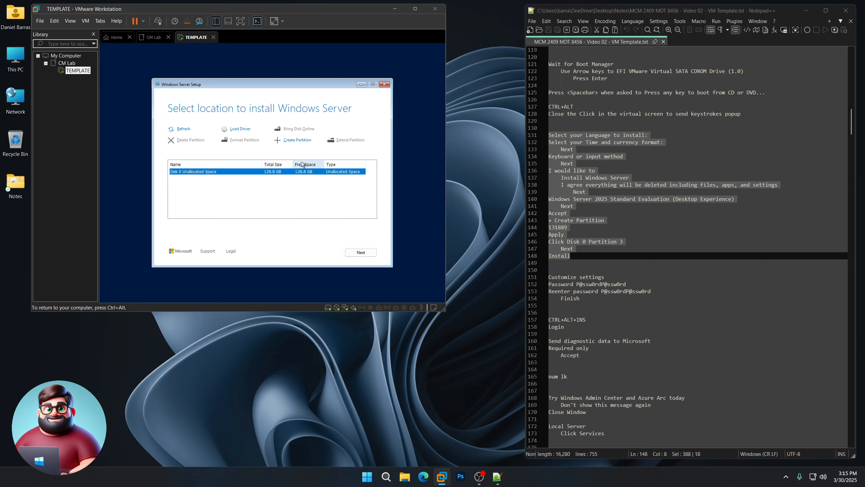
pyautogui.click(301, 143)
pyautogui.click(284, 152)
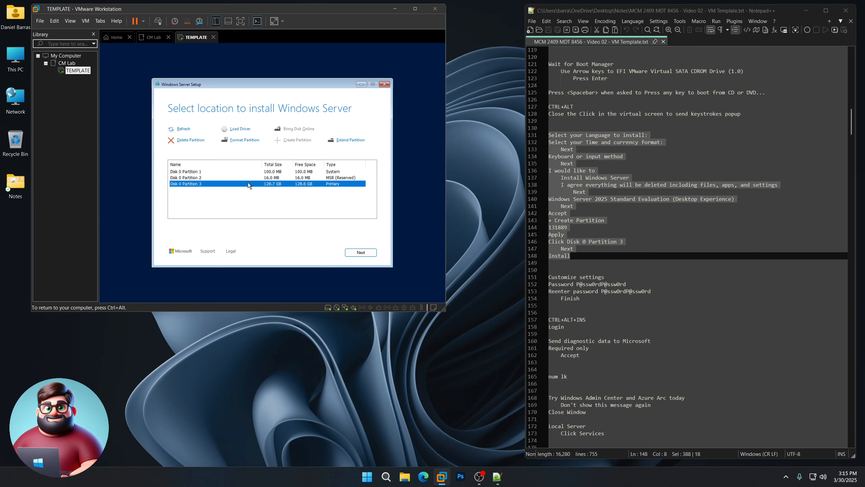
pyautogui.click(360, 253)
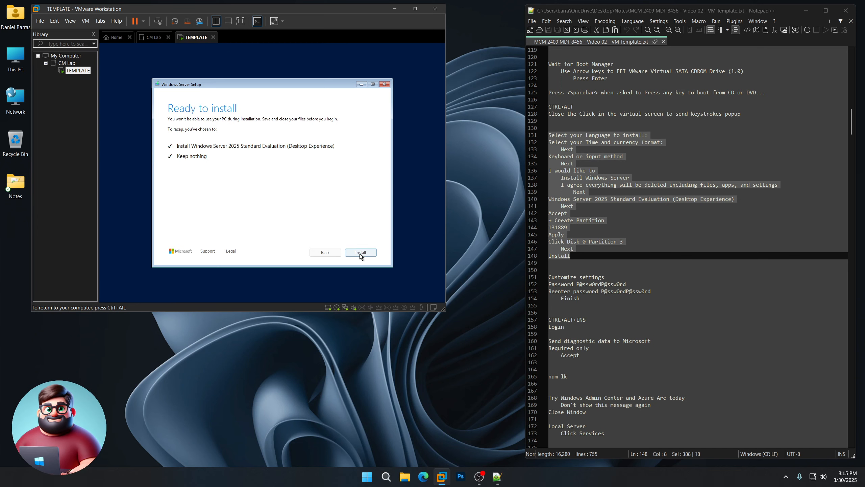
pyautogui.click(360, 253)
# Step: Enter and confirm the built-in Administrator password, then finish the setup settings
pyautogui.hotkey('ctrl', 'alt')
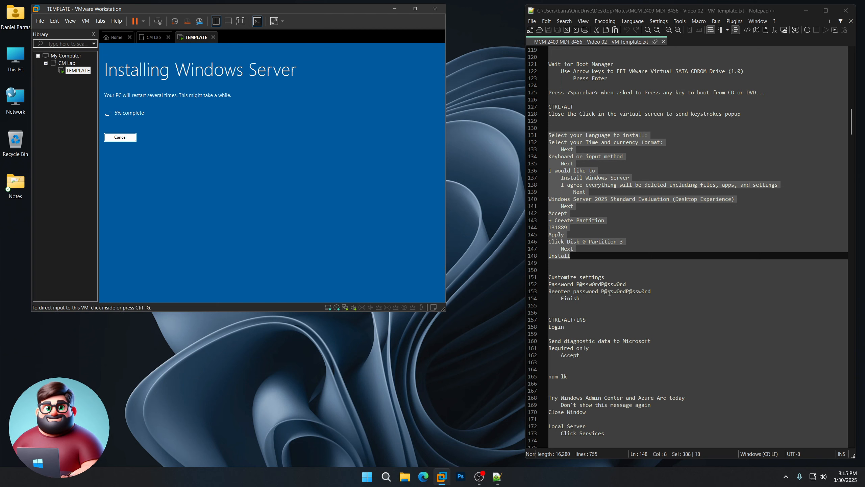
pyautogui.moveTo(590, 300); pyautogui.dragTo(548, 276)
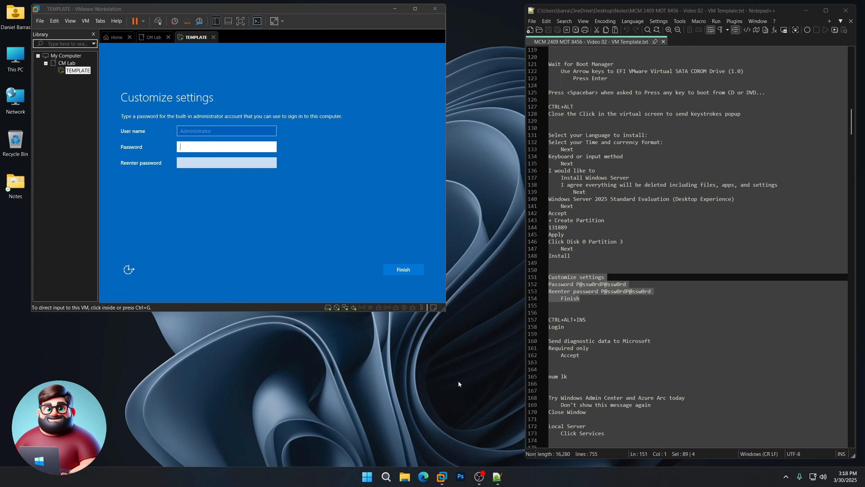
pyautogui.scroll(-6, 542, 294)
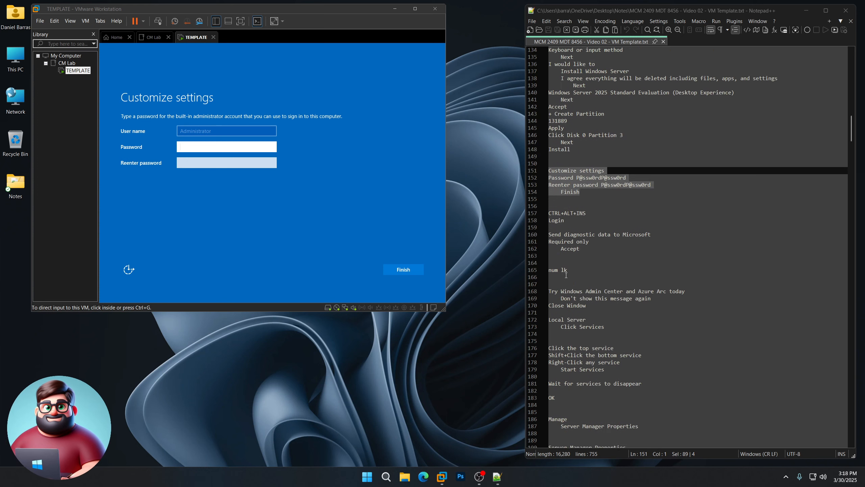
pyautogui.click(219, 153)
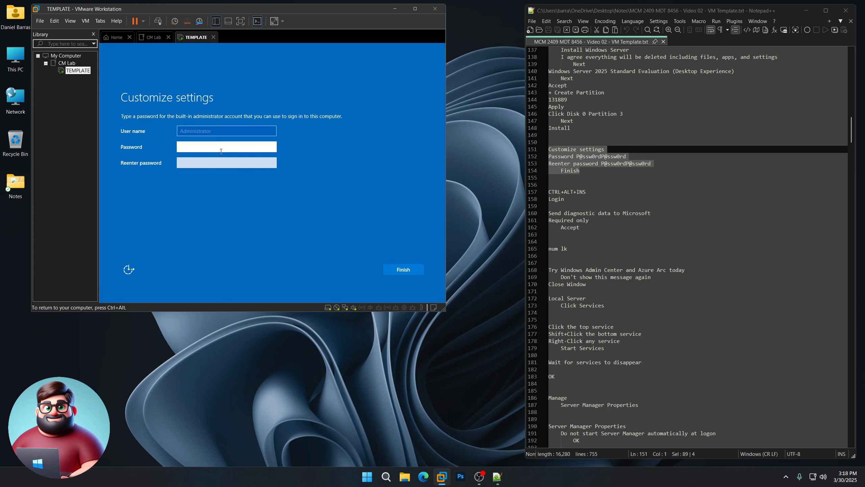
pyautogui.write('P@ssw0rd')
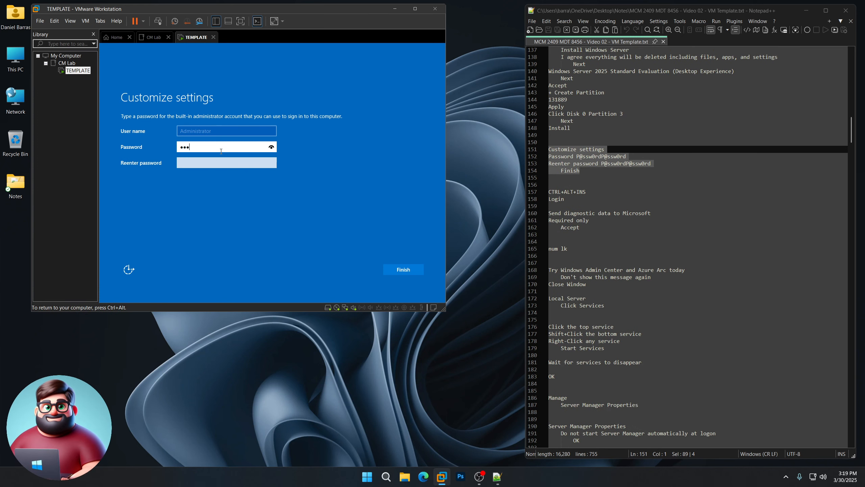
pyautogui.write('P@ss')
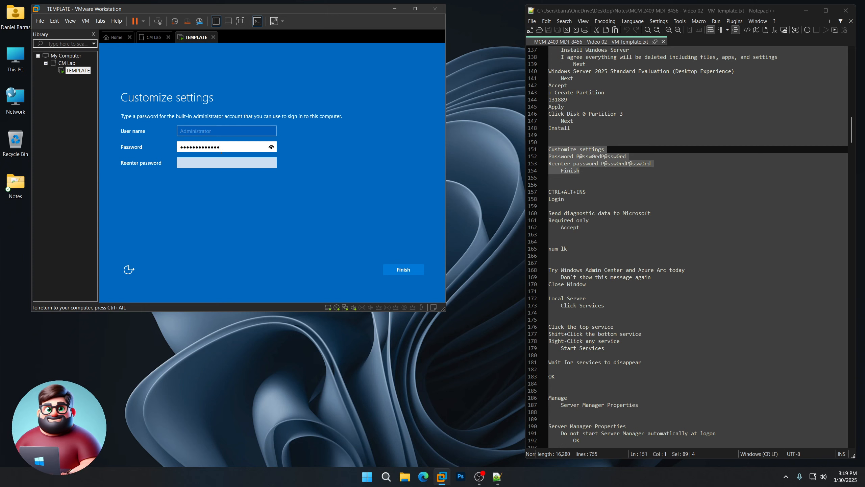
pyautogui.press('BackSpace')
pyautogui.press('BackSpace')
pyautogui.press('BackSpace')
pyautogui.press('BackSpace')
pyautogui.press('BackSpace')
pyautogui.press('BackSpace')
pyautogui.press('BackSpace')
pyautogui.press('BackSpace')
pyautogui.press('BackSpace')
pyautogui.press('BackSpace')
pyautogui.press('BackSpace')
pyautogui.press('BackSpace')
pyautogui.press('BackSpace')
pyautogui.write('P@ssw0rdP@ssw')
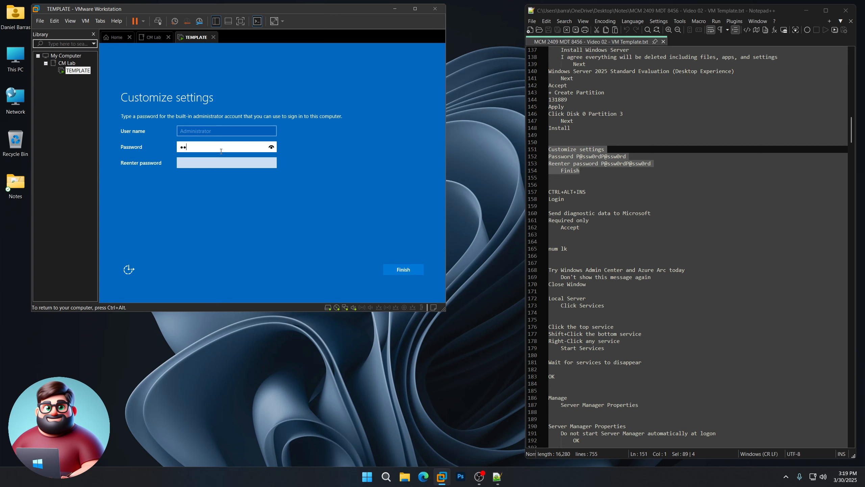
pyautogui.write('0rd')
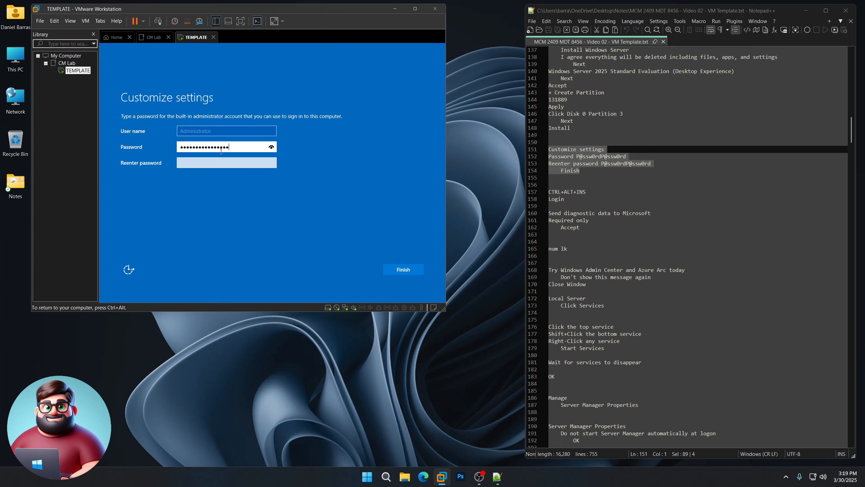
pyautogui.press('Tab')
pyautogui.write('P@ssw0rdP@ssw0rd')
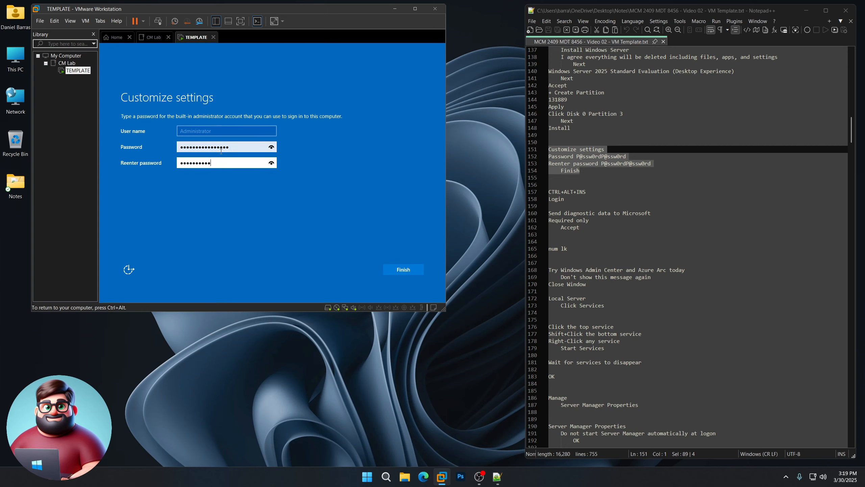
pyautogui.press('Return')
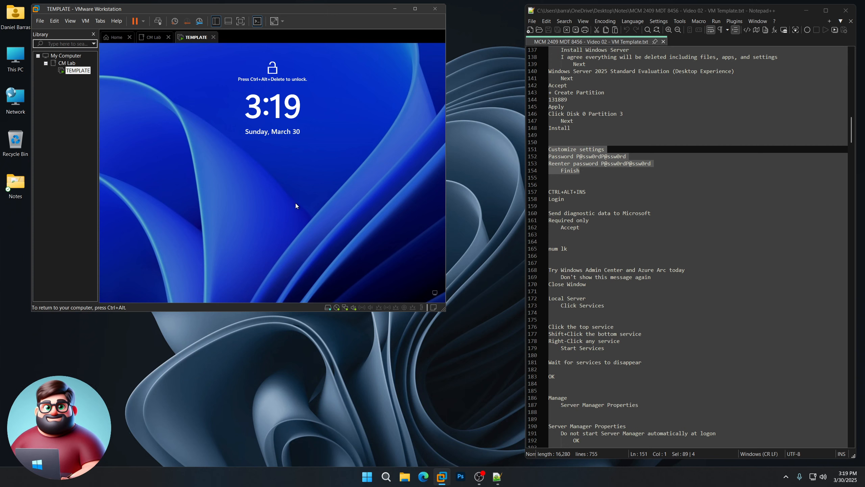
# Step: Sign in to TEMPLATE as Administrator with Ctrl+Alt+Ins and the password
pyautogui.press('ctrl+alt+Insert')
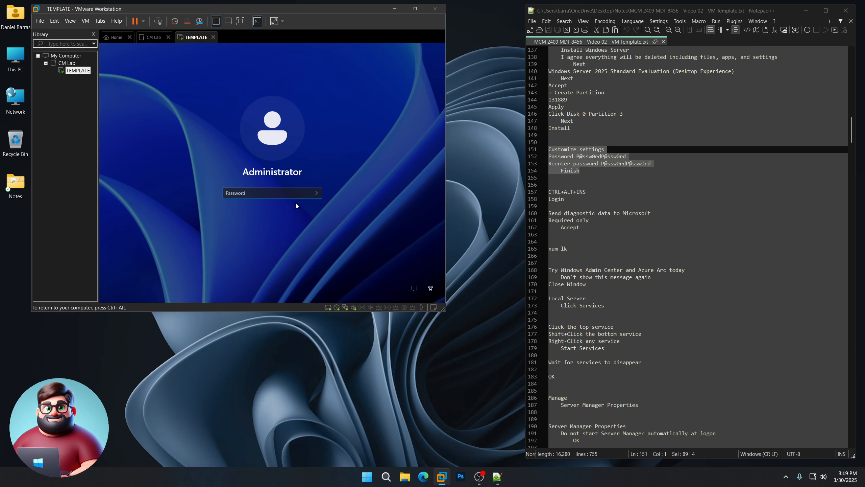
pyautogui.write('P@ssw0rdP')
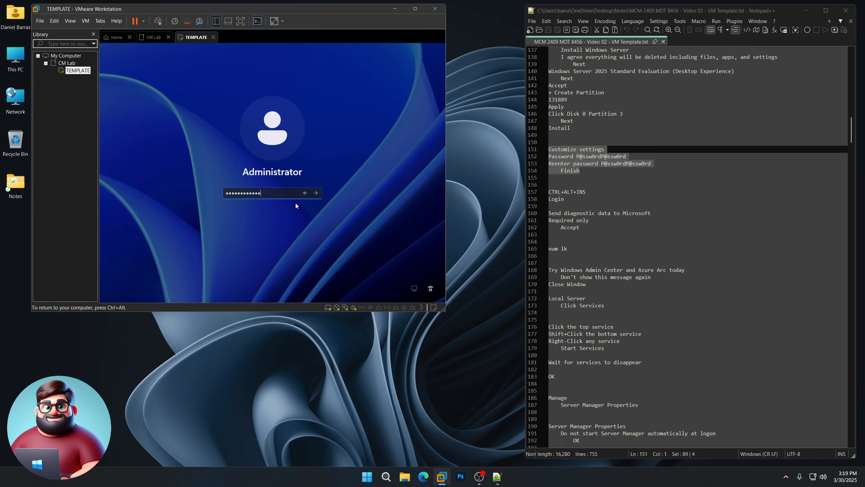
pyautogui.press('Return')
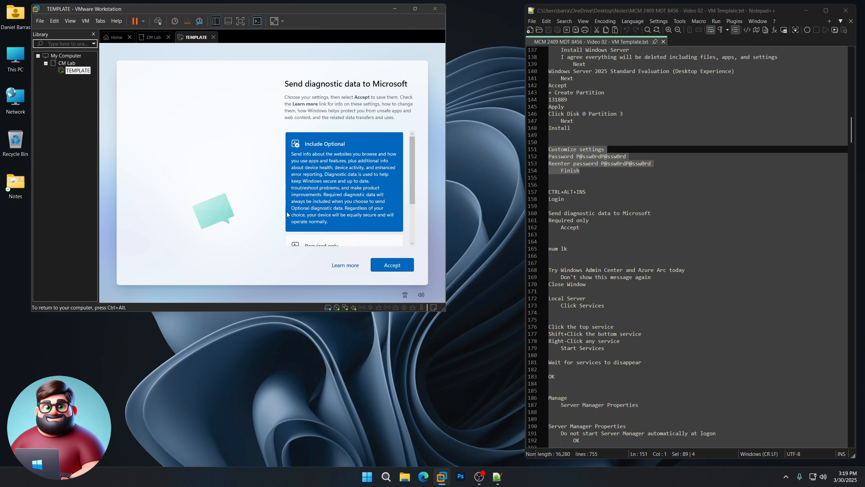
# Step: Set diagnostic data to Required only and accept
pyautogui.scroll(-3, 369, 197)
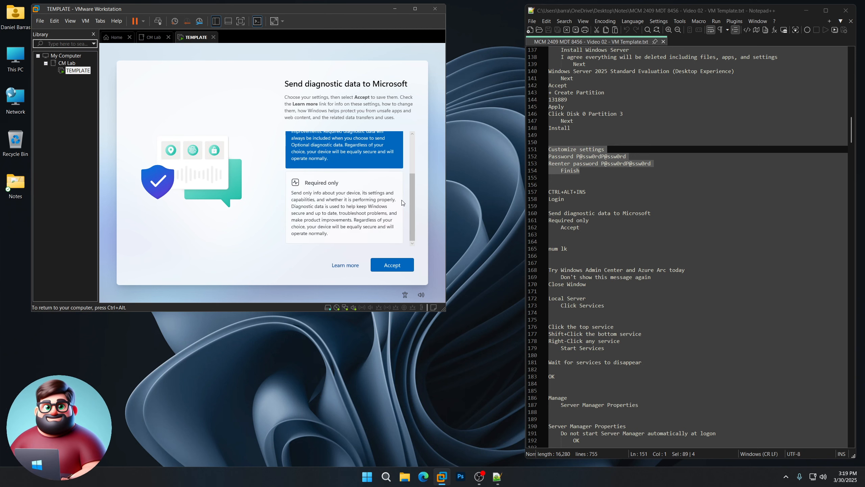
pyautogui.click(320, 207)
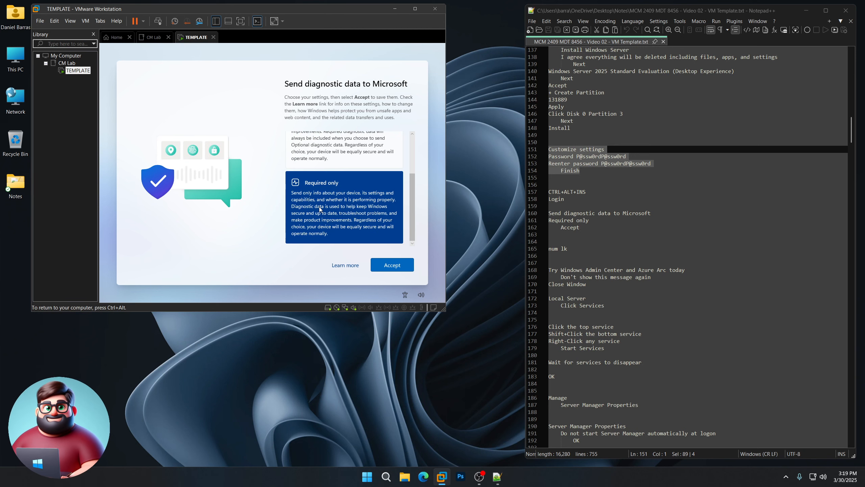
pyautogui.click(394, 266)
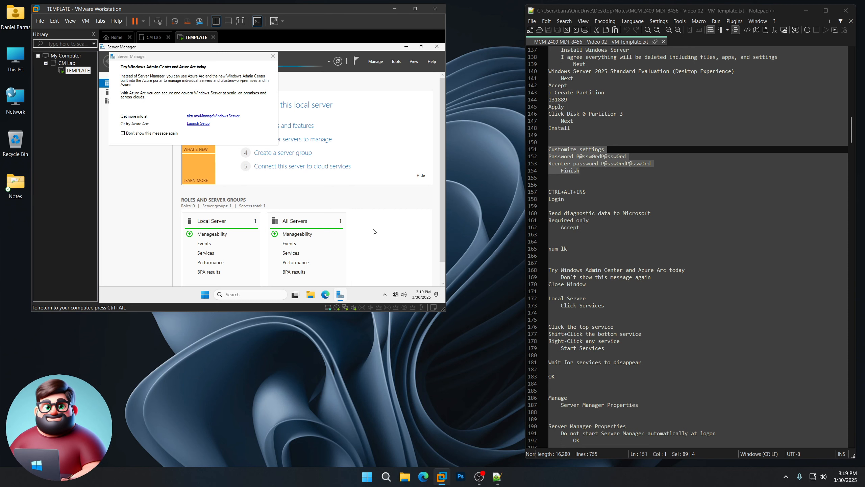
# Step: Close the Windows Admin Center prompt with Don't show this message again ticked
pyautogui.hotkey('ctrl', 'alt')
pyautogui.scroll(-5, 591, 214)
pyautogui.scroll(-1, 590, 213)
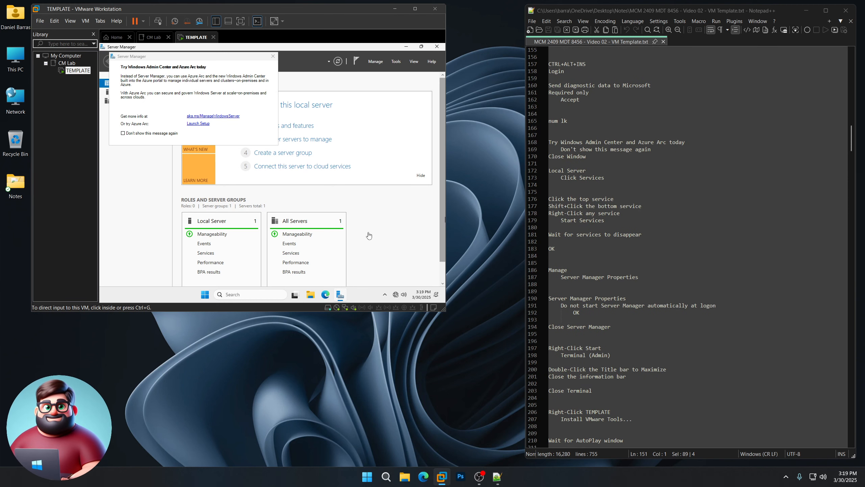
pyautogui.click(390, 236)
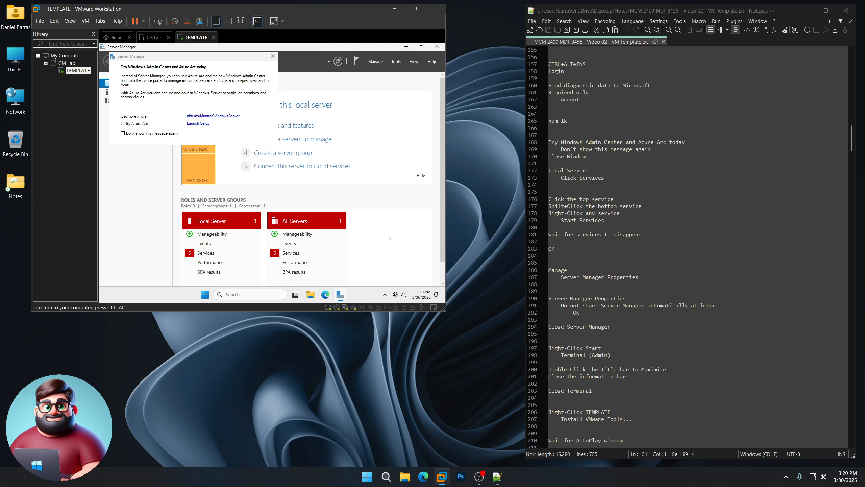
pyautogui.click(123, 132)
pyautogui.click(273, 56)
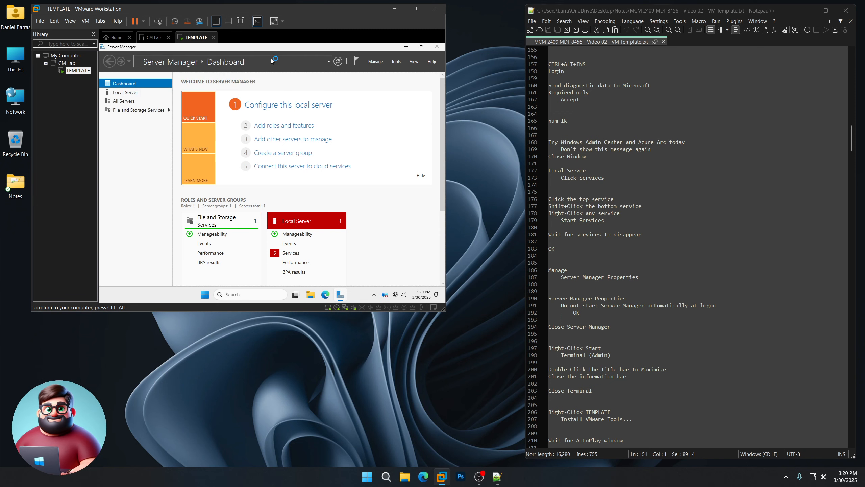
# Step: Start all six stopped services from the Local Server Services list
pyautogui.scroll(-4, 562, 181)
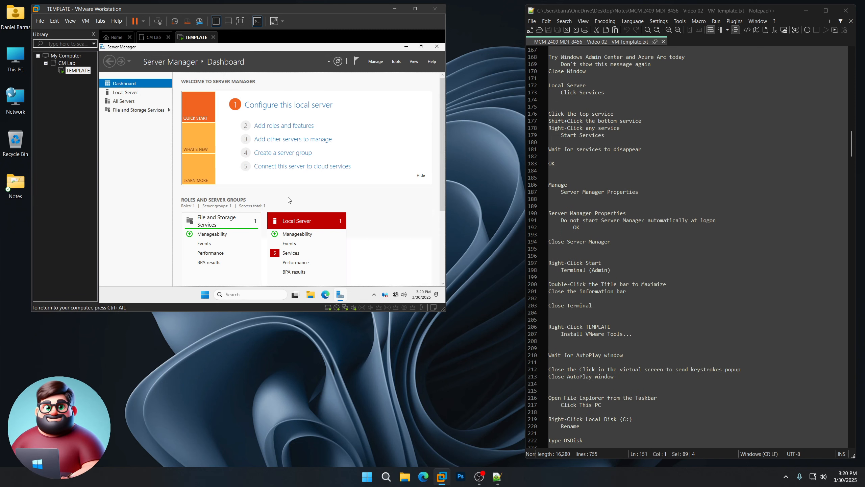
pyautogui.click(290, 253)
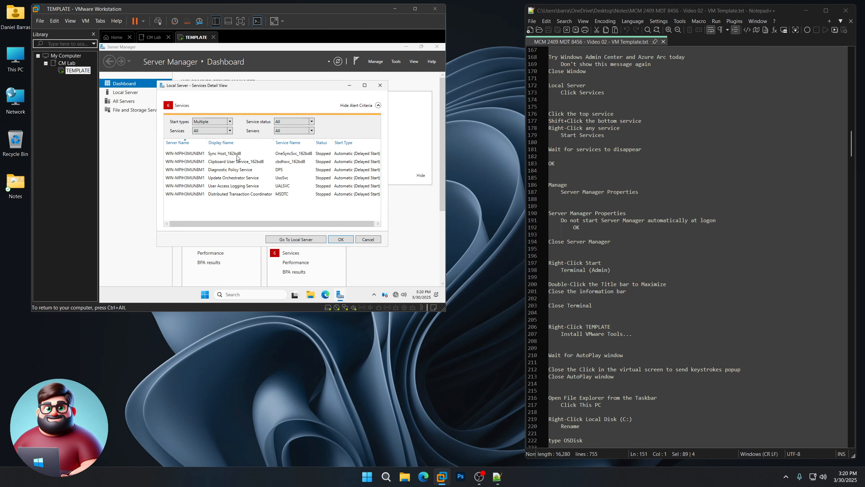
pyautogui.click(234, 155)
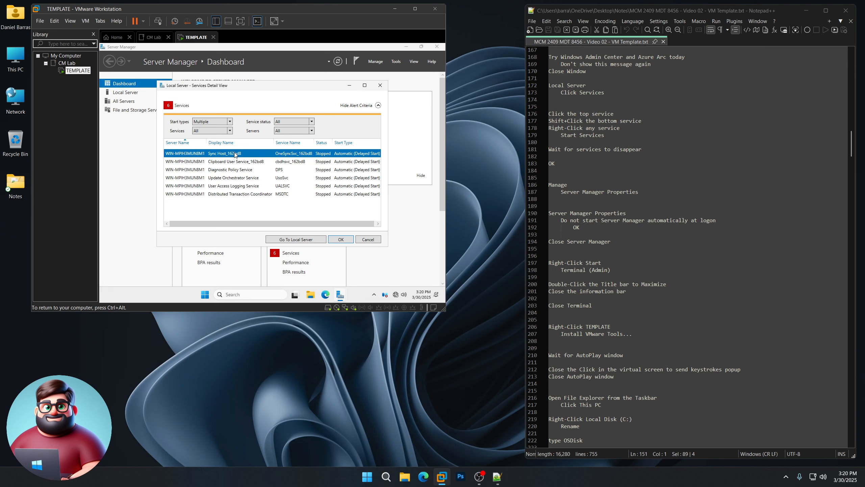
pyautogui.keyDown('shift'); pyautogui.click(235, 194); pyautogui.keyUp('shift')
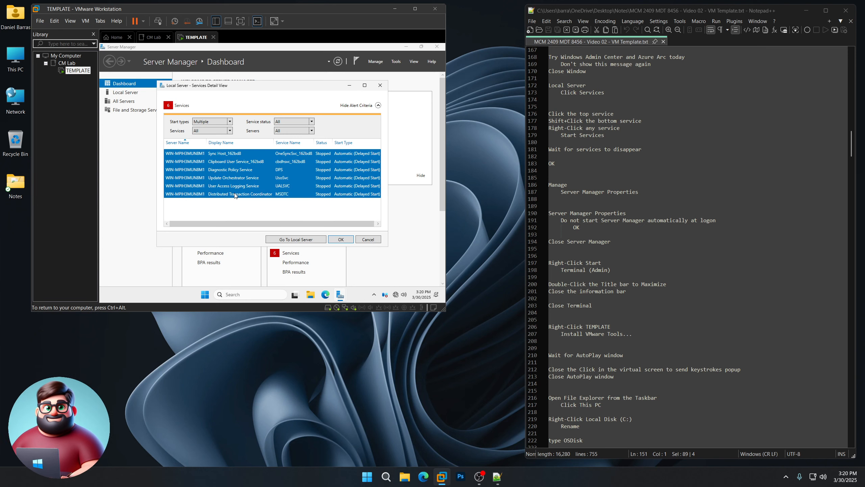
pyautogui.rightClick(231, 156)
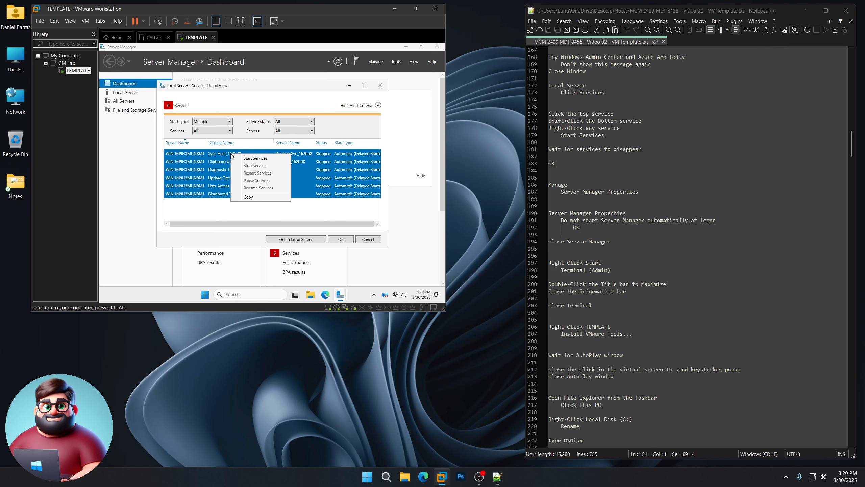
pyautogui.click(252, 158)
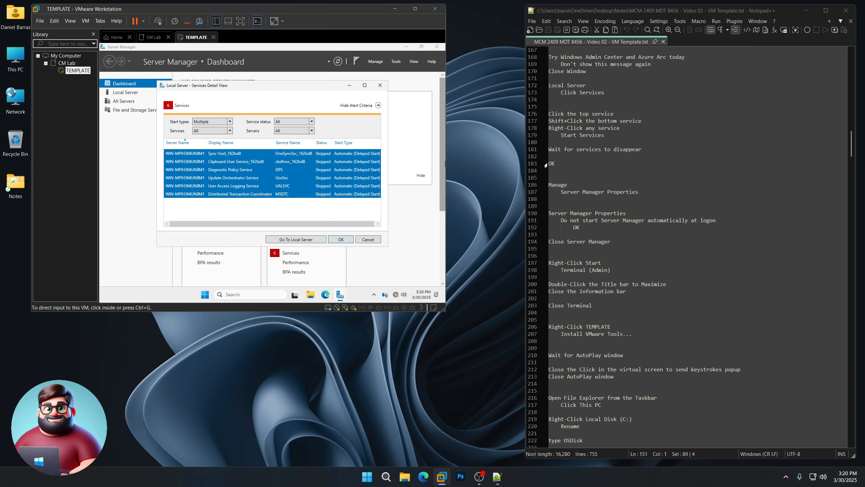
pyautogui.moveTo(554, 164); pyautogui.dragTo(545, 151)
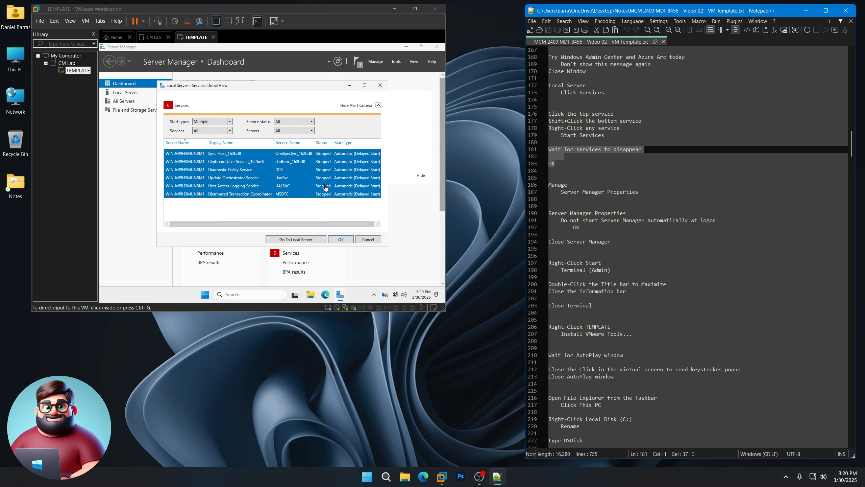
pyautogui.click(461, 390)
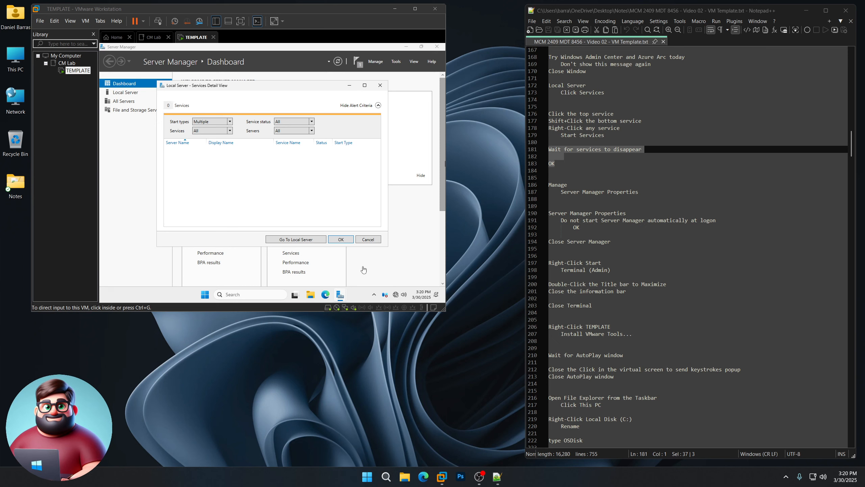
pyautogui.click(342, 240)
pyautogui.click(342, 240)
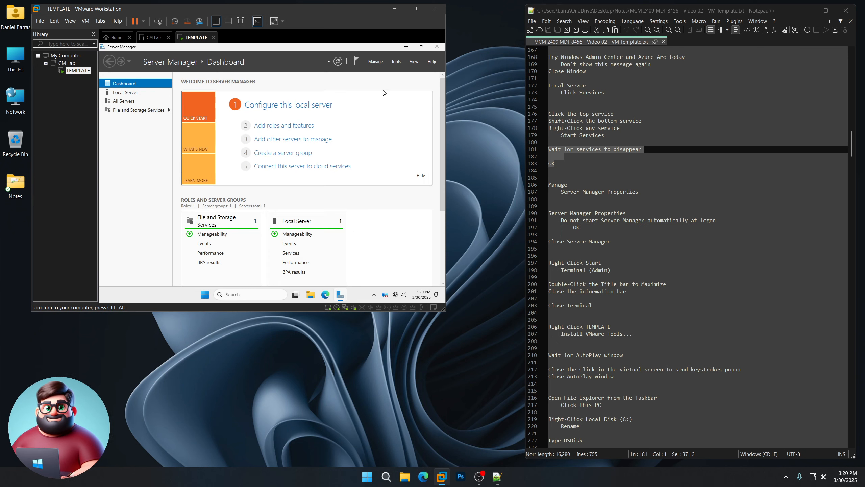
# Step: Stop Server Manager from starting automatically at logon, then close Server Manager
pyautogui.click(375, 61)
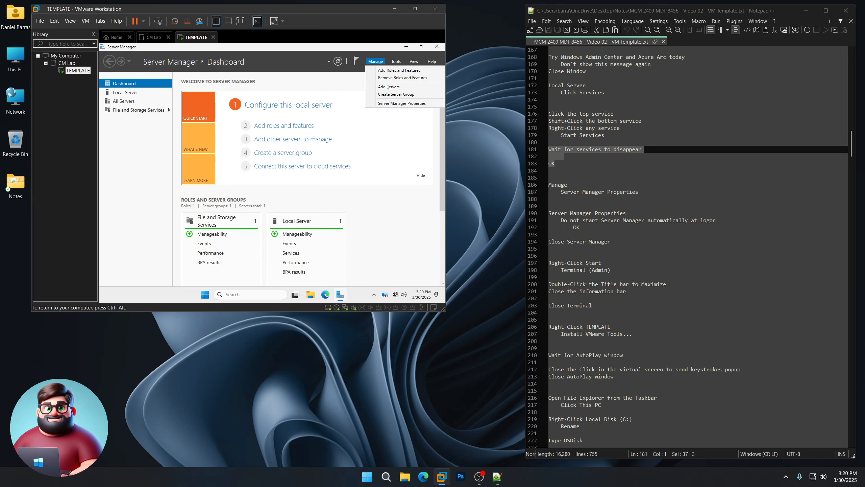
pyautogui.click(394, 107)
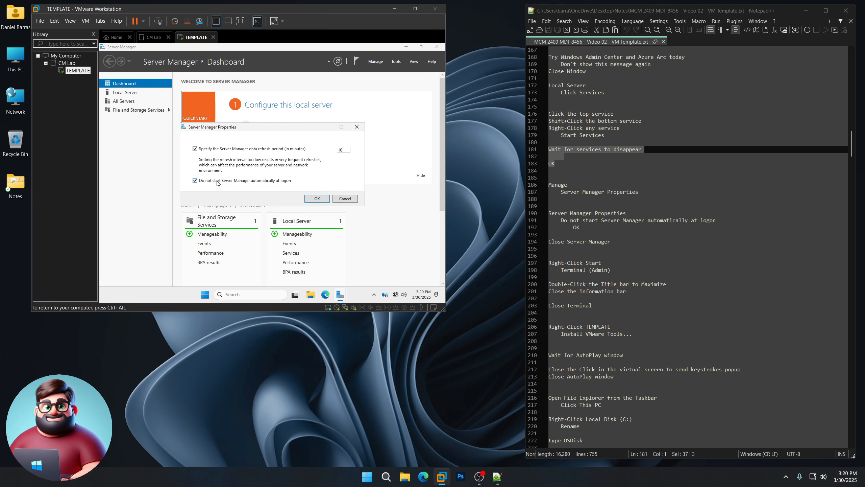
pyautogui.click(317, 199)
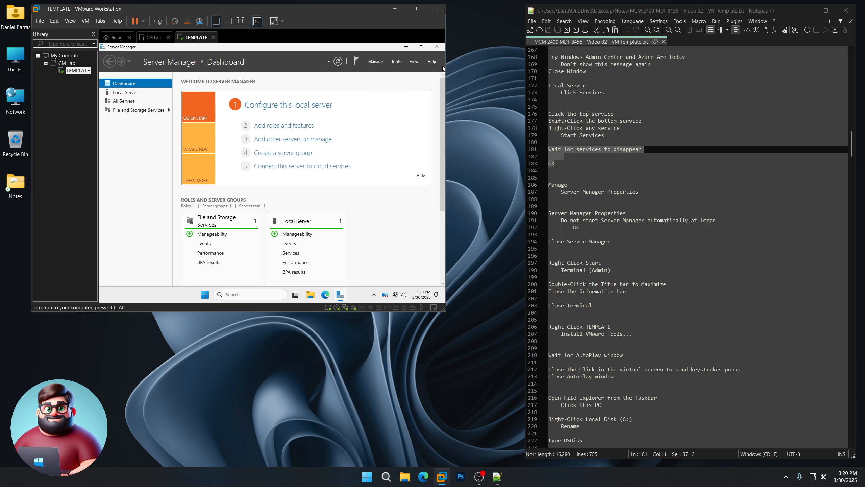
pyautogui.click(437, 46)
pyautogui.hotkey('ctrl', 'alt')
pyautogui.scroll(-8, 580, 243)
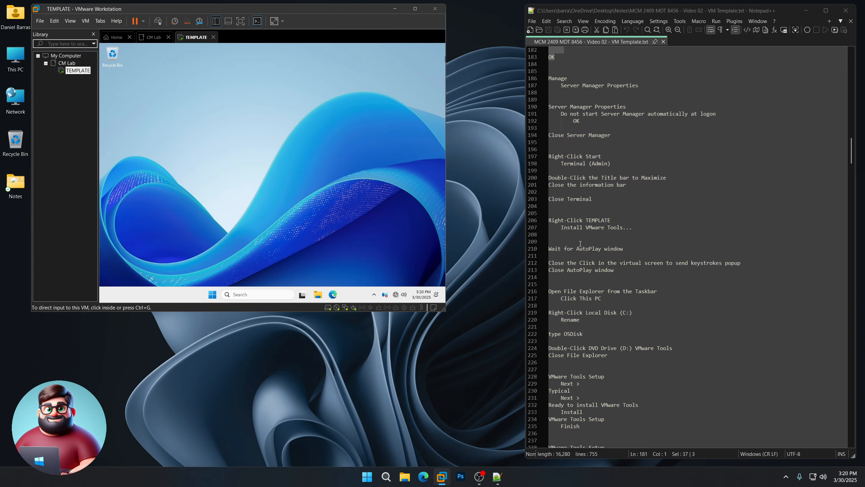
pyautogui.rightClick(211, 296)
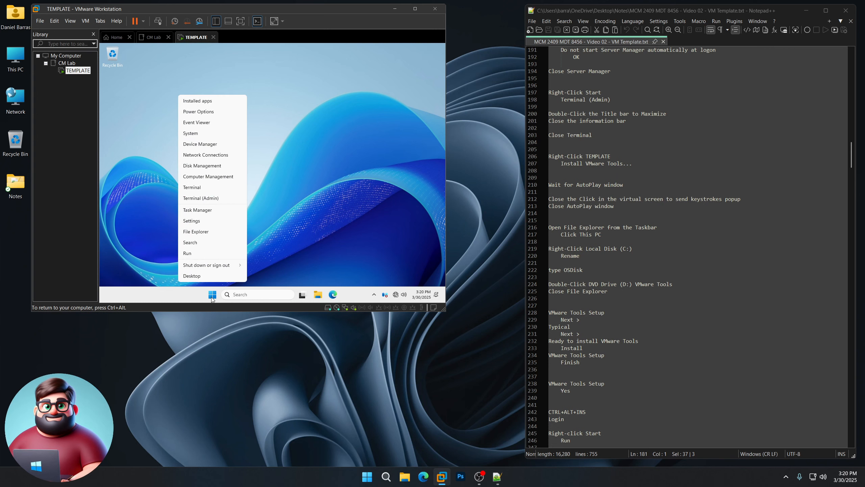
pyautogui.click(214, 198)
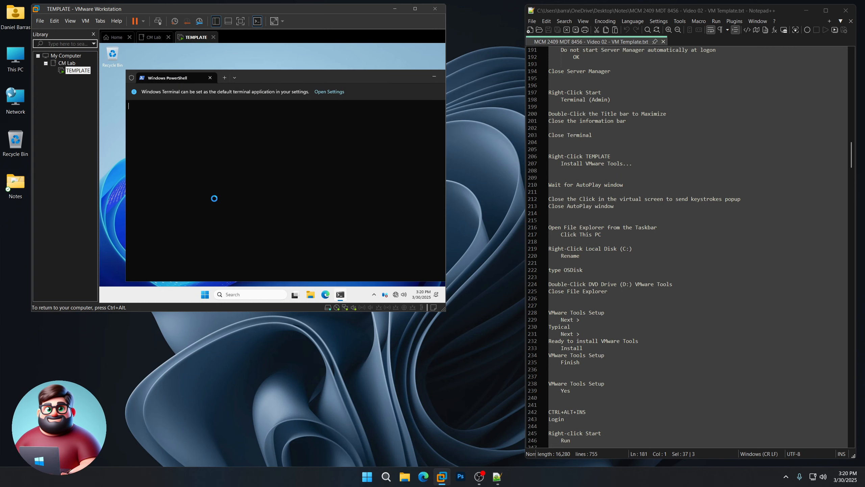
pyautogui.doubleClick(256, 75)
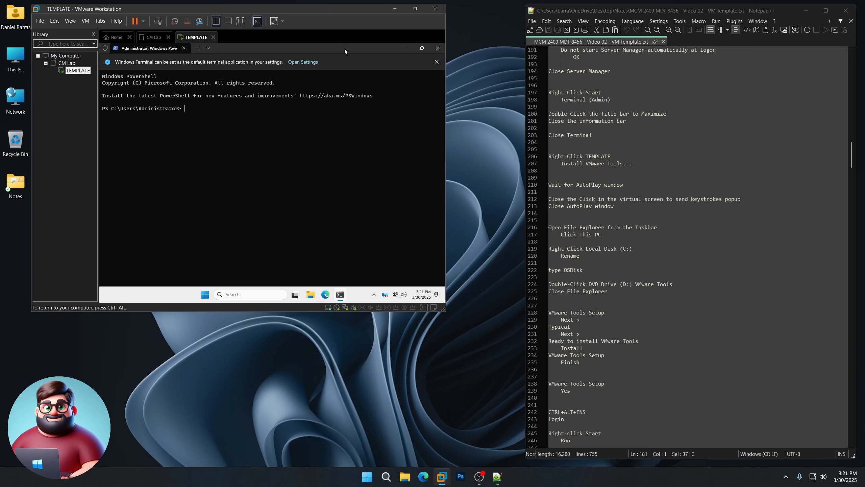
pyautogui.click(436, 63)
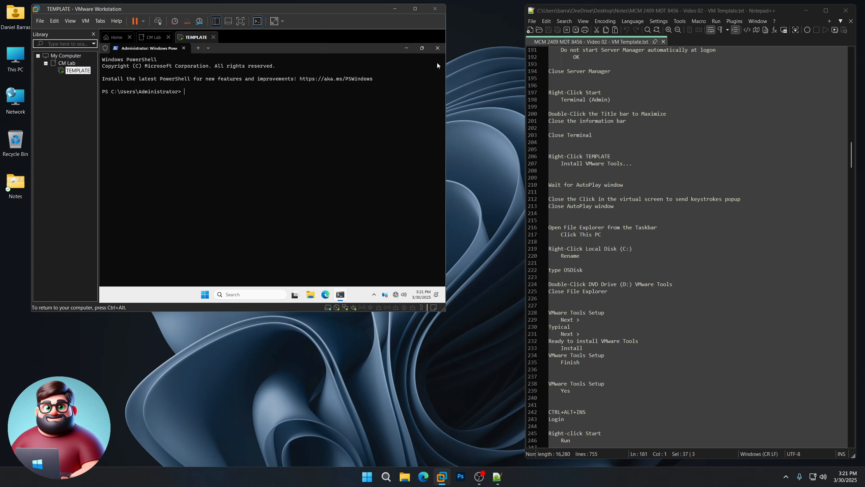
pyautogui.click(438, 49)
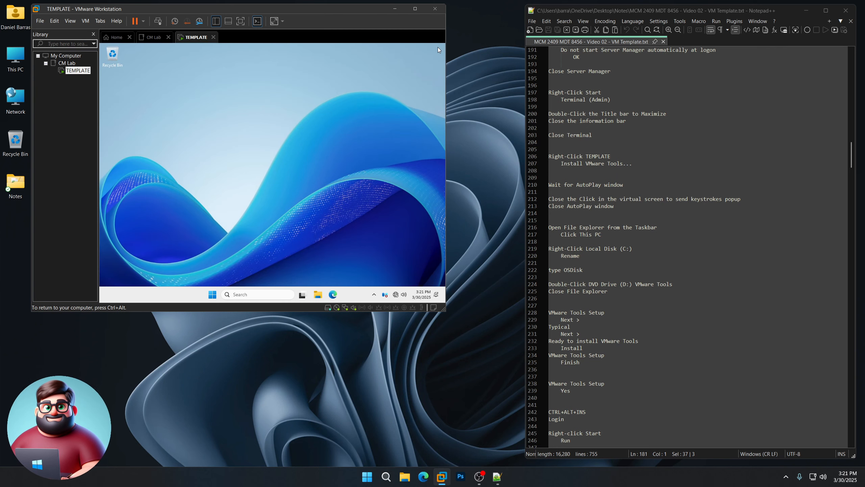
# Step: Start the VMware Tools install for TEMPLATE and dismiss the VM's information bar
pyautogui.rightClick(67, 71)
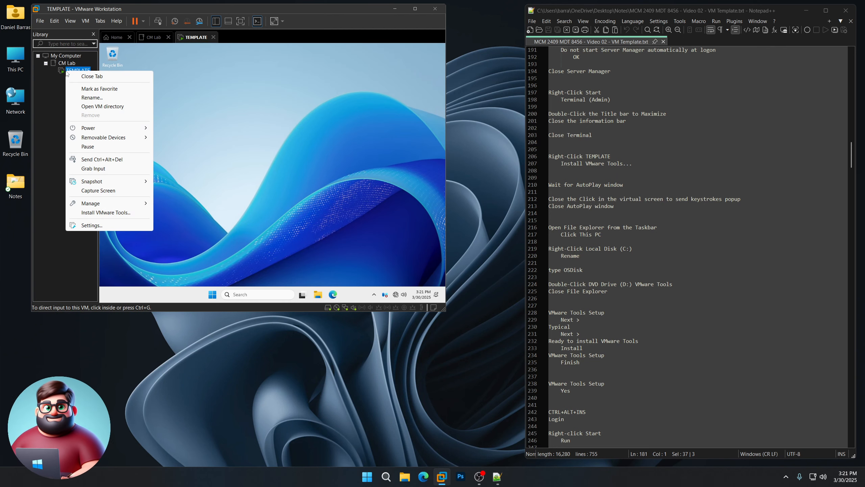
pyautogui.click(103, 213)
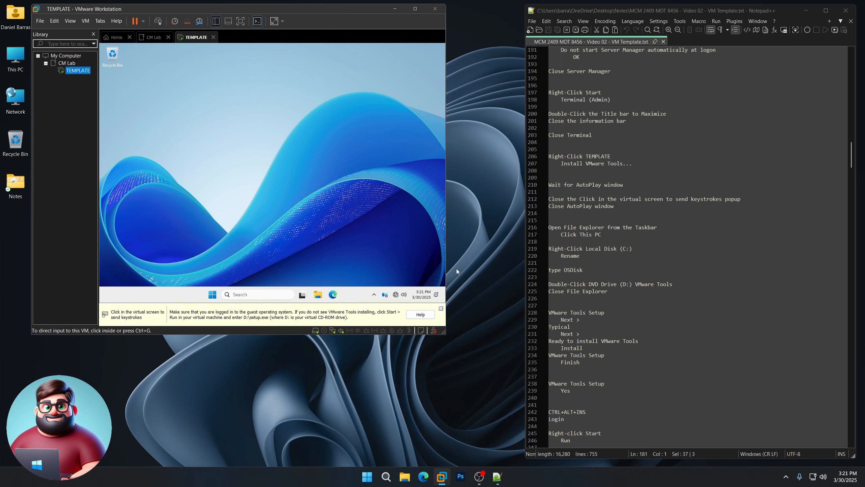
pyautogui.click(441, 309)
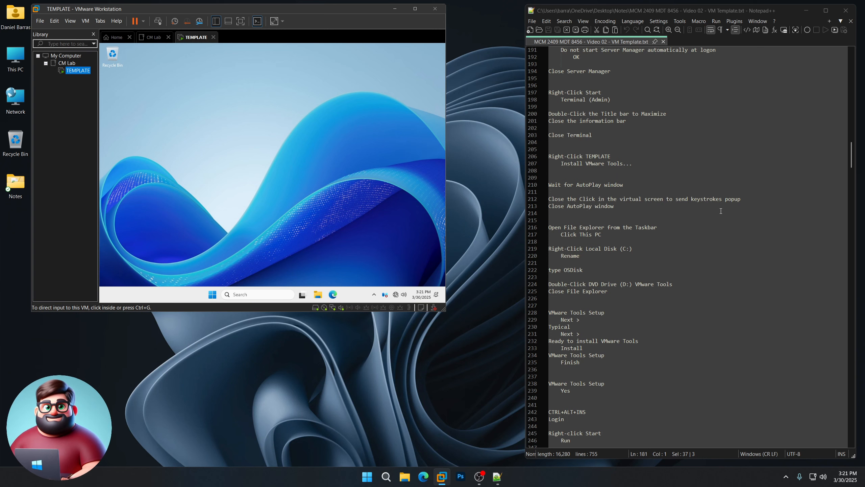
# Step: Mark the AutoPlay steps in the notes and dismiss the VMware Tools AutoPlay notification
pyautogui.click(747, 199)
pyautogui.moveTo(747, 200); pyautogui.dragTo(547, 200)
pyautogui.moveTo(615, 207); pyautogui.dragTo(548, 206)
pyautogui.click(224, 184)
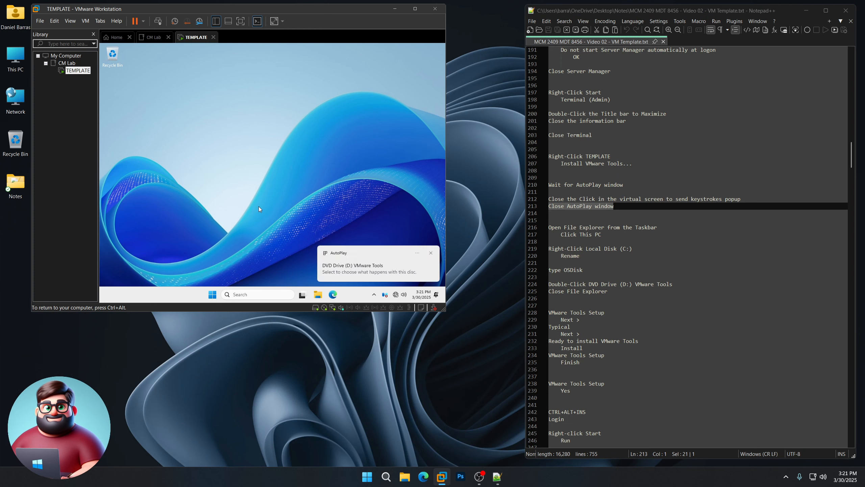
pyautogui.click(431, 254)
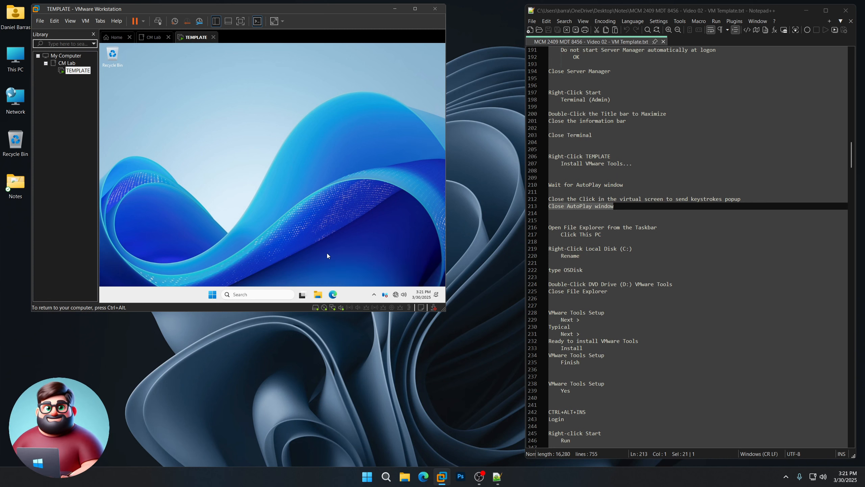
# Step: Rename Local Disk (C:) to OSDisk and launch VMware Tools from DVD Drive (D:)
pyautogui.click(318, 294)
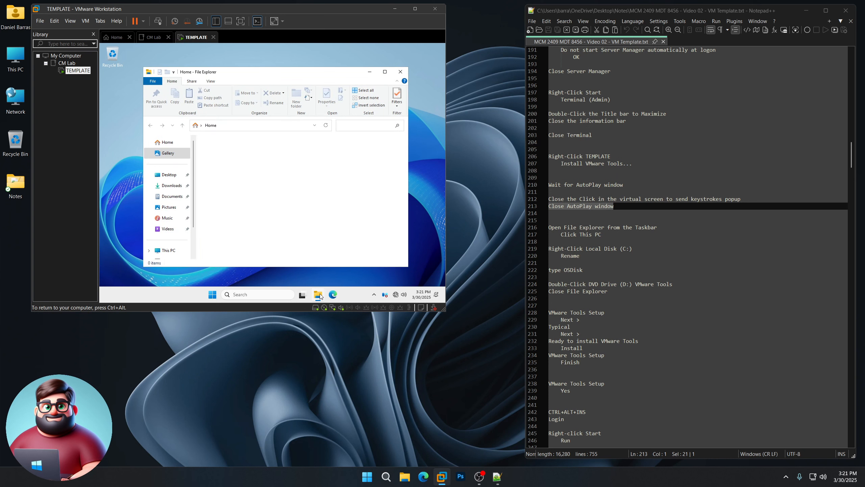
pyautogui.click(166, 239)
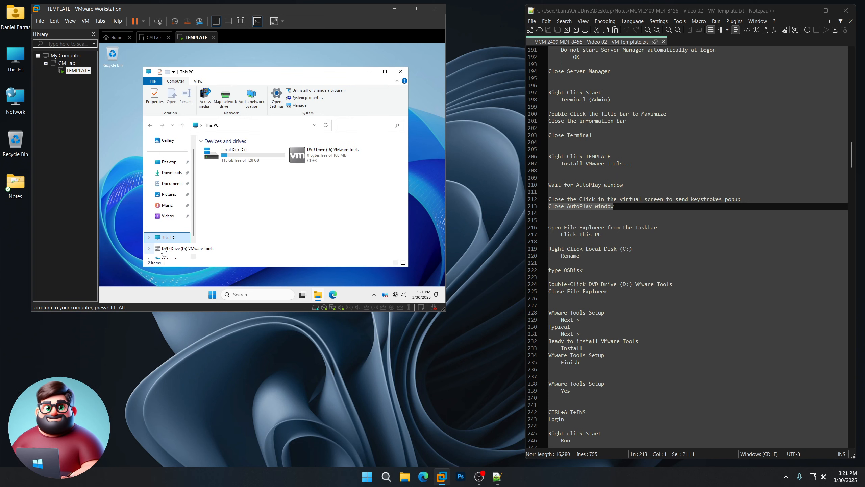
pyautogui.click(229, 155)
pyautogui.rightClick(229, 156)
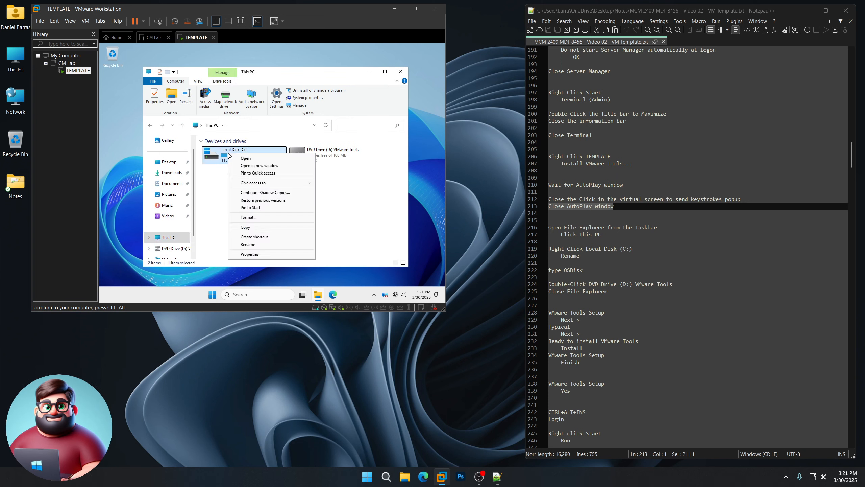
pyautogui.click(248, 245)
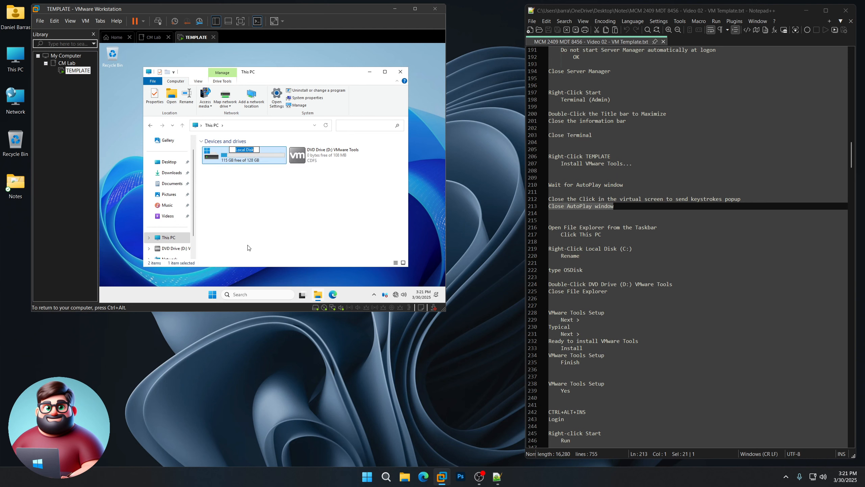
pyautogui.write('OSDisk')
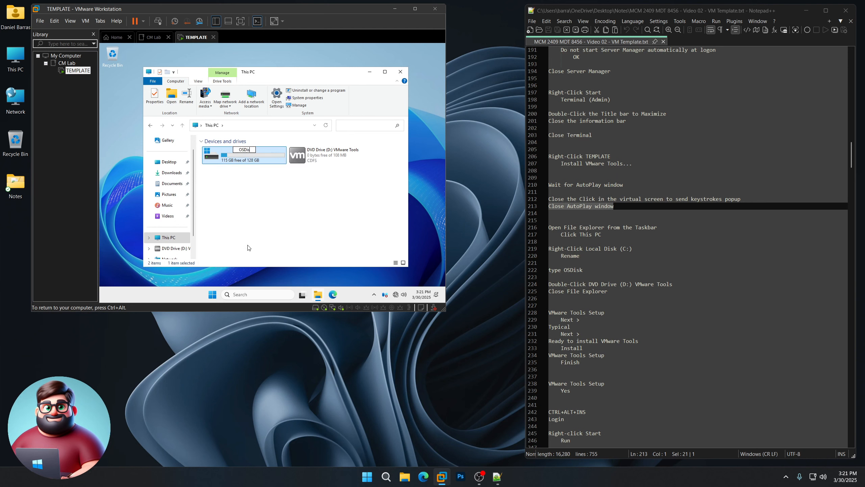
pyautogui.press('Return')
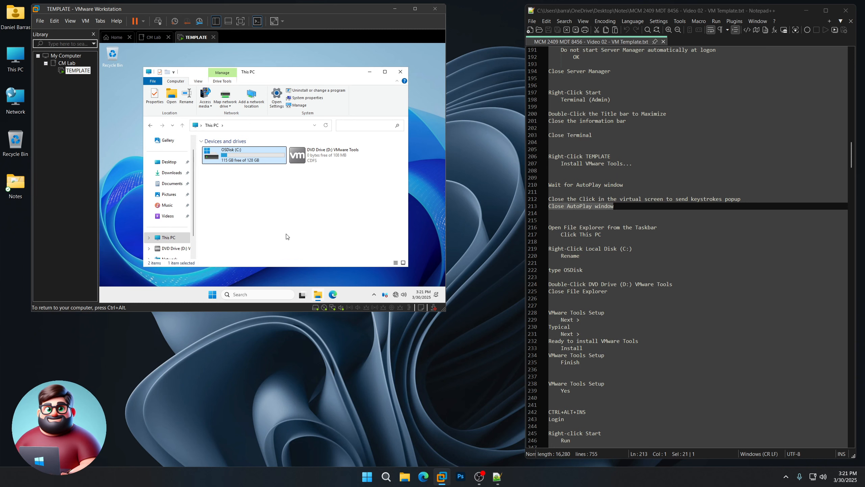
pyautogui.doubleClick(307, 159)
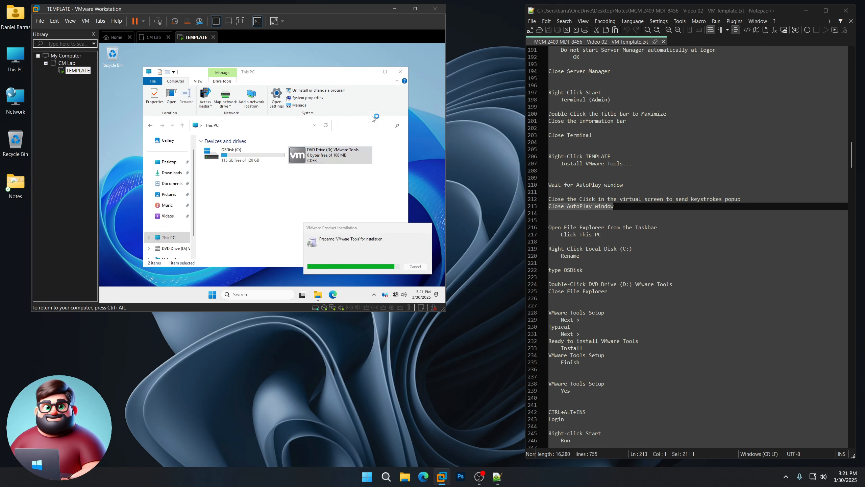
# Step: Close File Explorer and mark the VMware Tools Setup steps in the notes
pyautogui.click(400, 72)
pyautogui.hotkey('ctrl', 'alt')
pyautogui.scroll(-9, 586, 171)
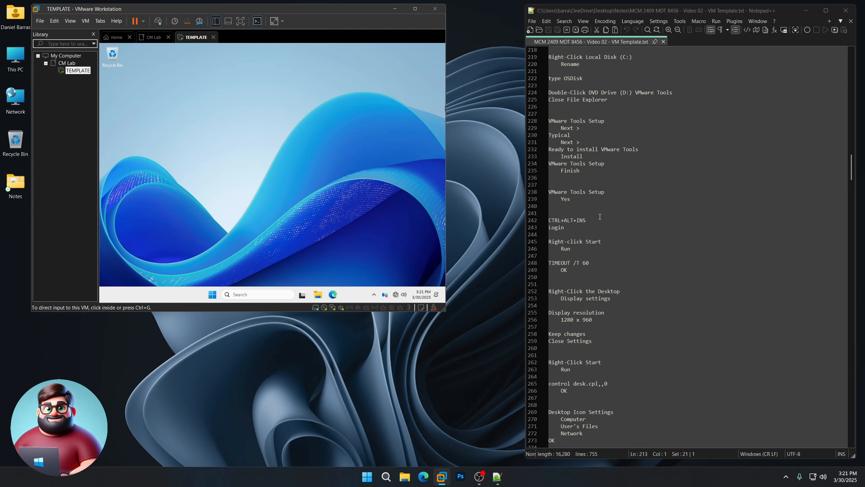
pyautogui.moveTo(587, 171); pyautogui.dragTo(537, 120)
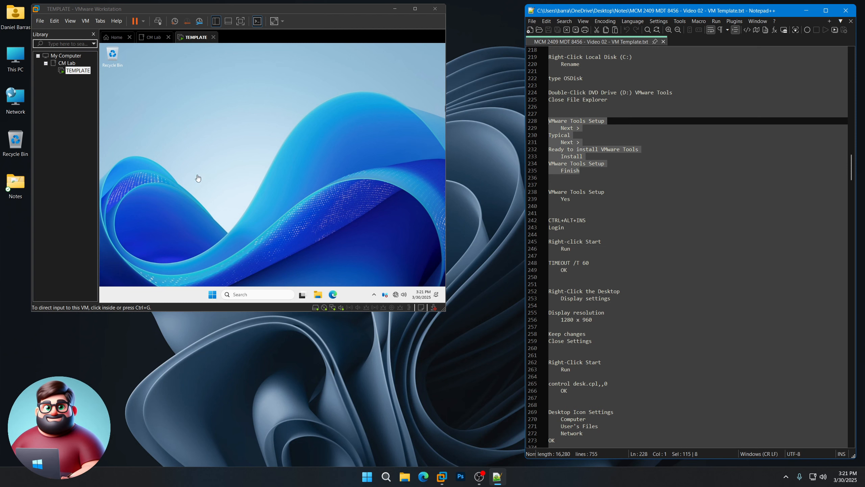
pyautogui.click(266, 174)
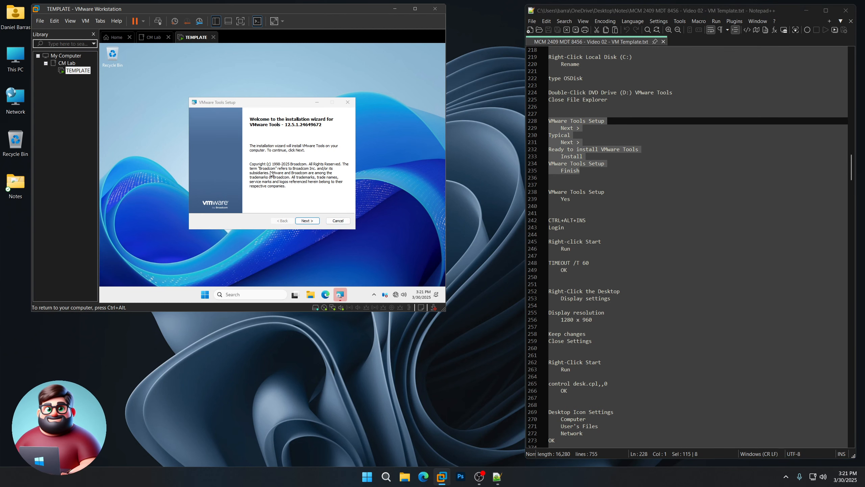
# Step: Install VMware Tools with the Typical setup and accept the restart
pyautogui.click(307, 221)
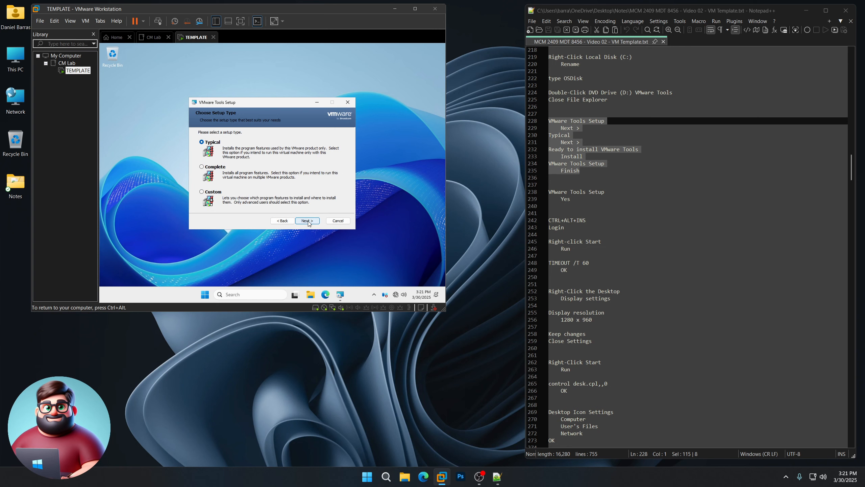
pyautogui.click(308, 221)
pyautogui.click(308, 221)
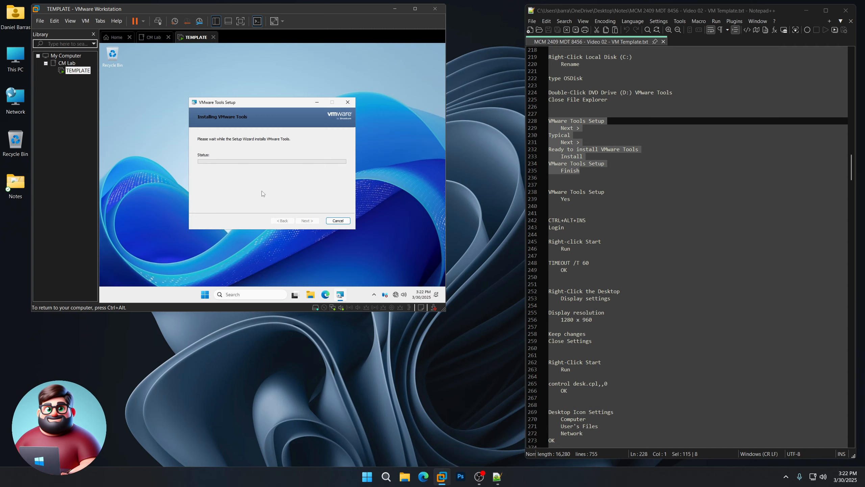
pyautogui.click(305, 221)
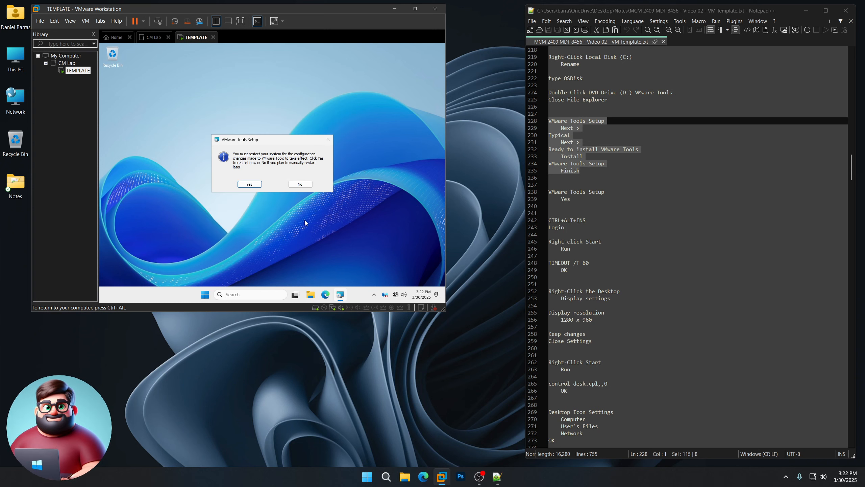
pyautogui.click(256, 187)
# Step: Sign the restarted TEMPLATE VM in as Administrator and open the Start power-user menu
pyautogui.scroll(-3, 569, 163)
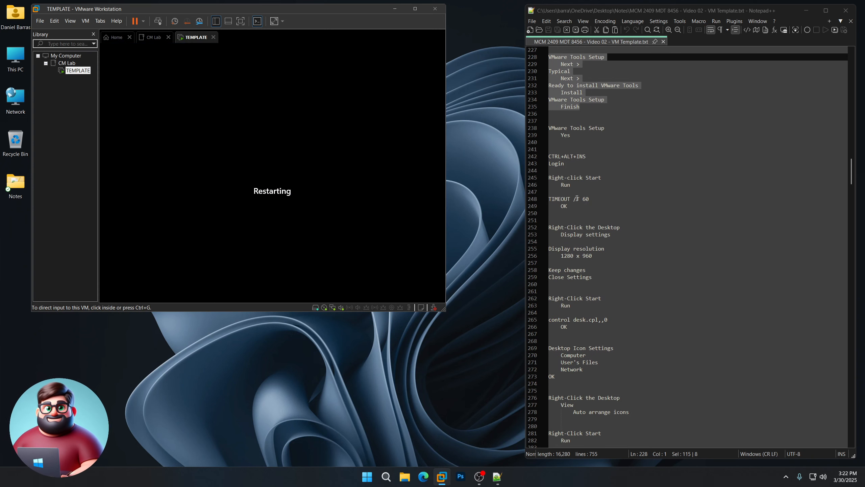
pyautogui.moveTo(568, 162); pyautogui.dragTo(541, 153)
pyautogui.click(515, 331)
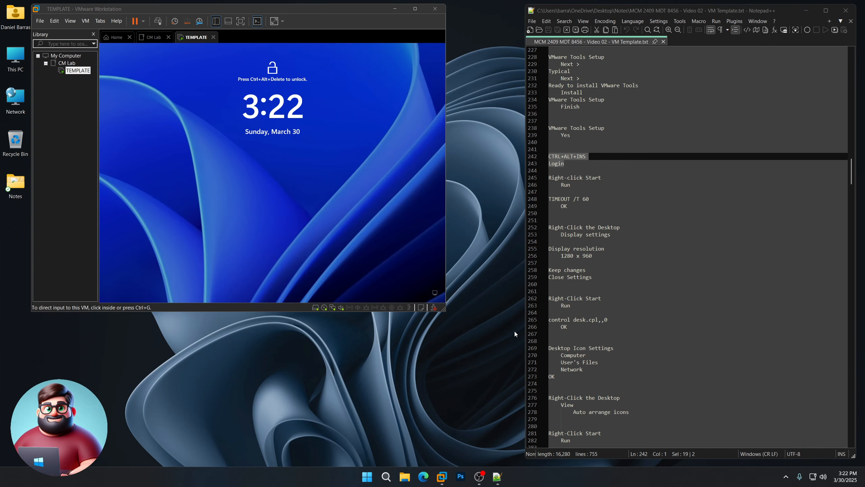
pyautogui.click(342, 202)
pyautogui.press('ctrl+alt+Insert')
pyautogui.write('P')
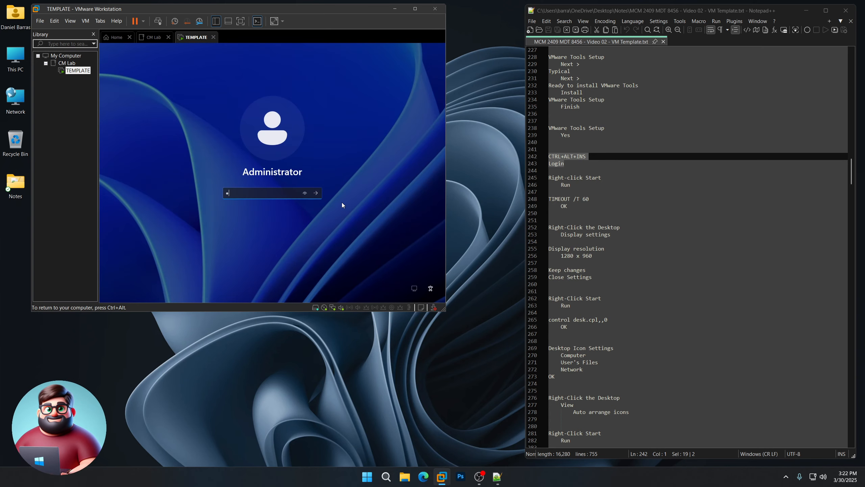
pyautogui.write('••••••••••••')
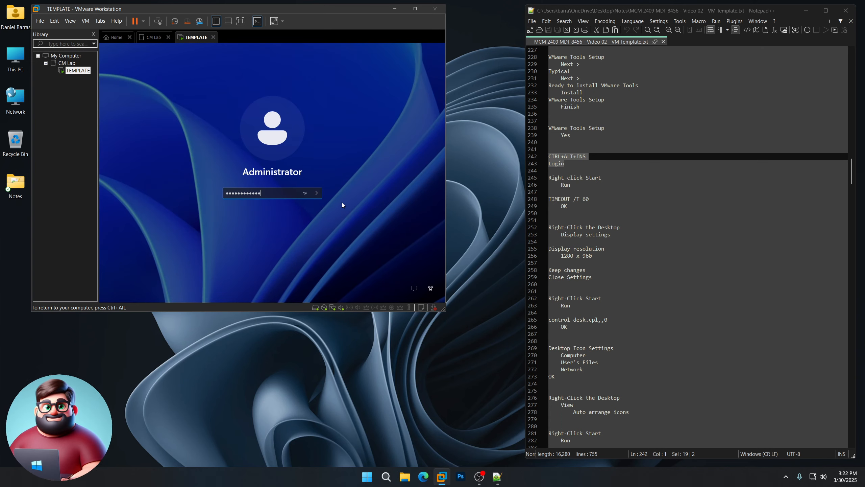
pyautogui.press('Return')
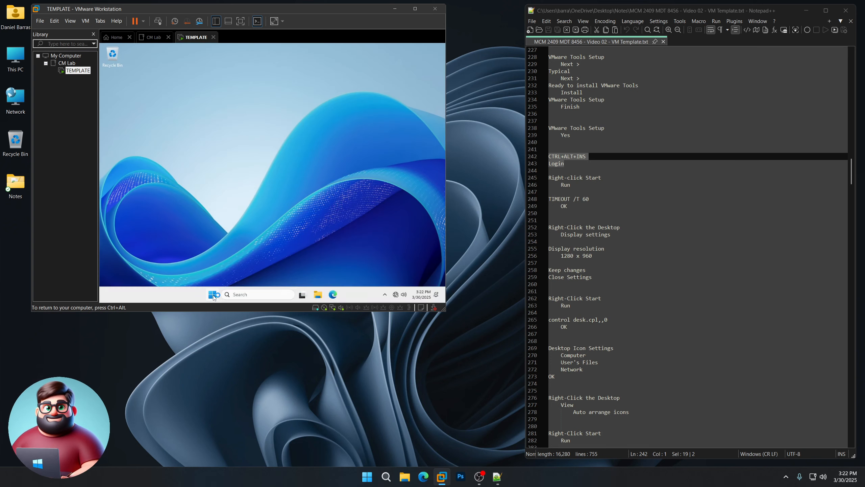
pyautogui.rightClick(212, 294)
pyautogui.click(207, 253)
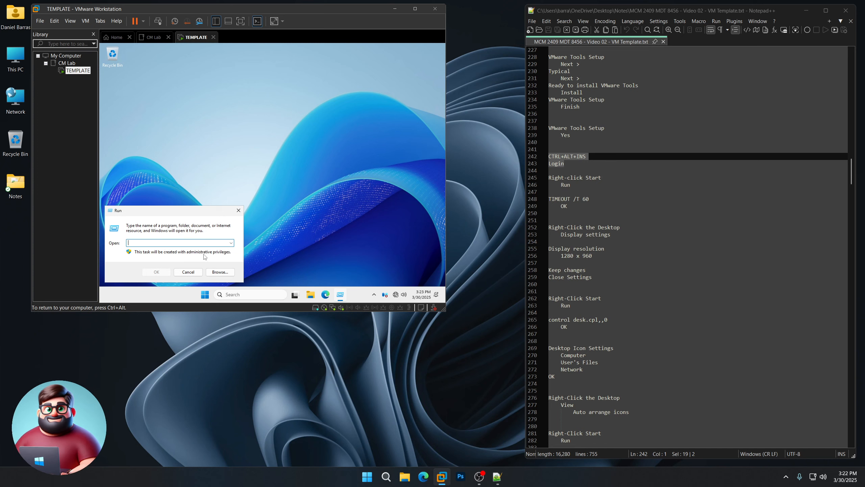
pyautogui.write('TIMEOUT /T 6')
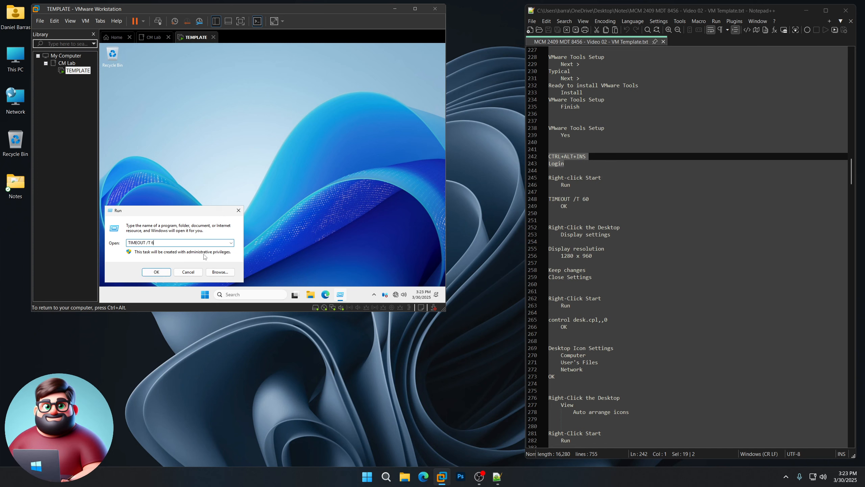
pyautogui.write('0')
pyautogui.press('Return')
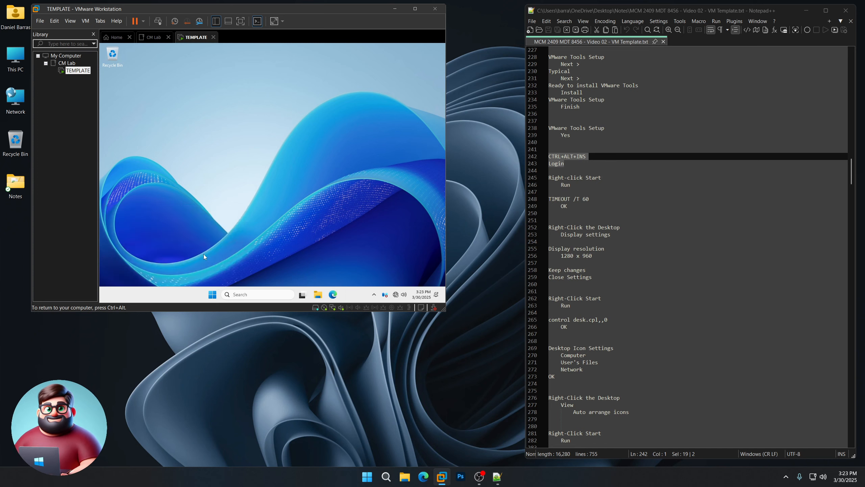
pyautogui.moveTo(327, 106); pyautogui.dragTo(282, 71)
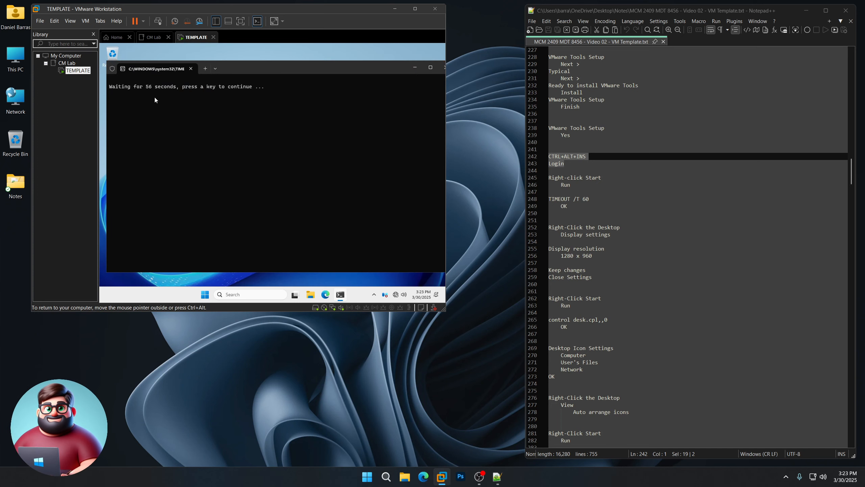
pyautogui.moveTo(616, 234); pyautogui.dragTo(542, 227)
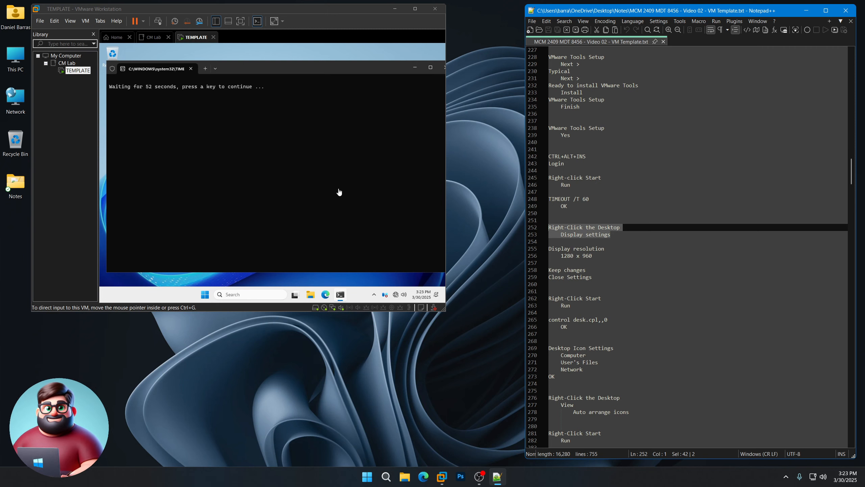
pyautogui.click(490, 369)
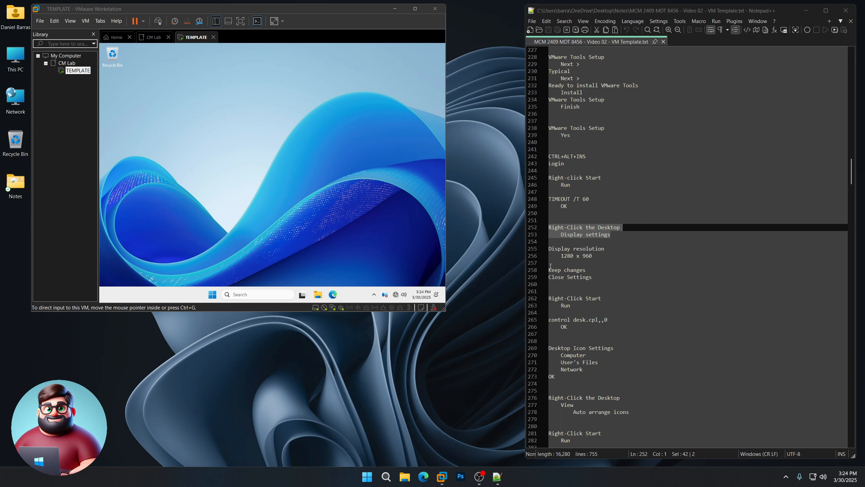
pyautogui.scroll(-5, 552, 266)
# Step: Set the VM display resolution to 1280 × 960, keep the change, and close Settings
pyautogui.rightClick(255, 110)
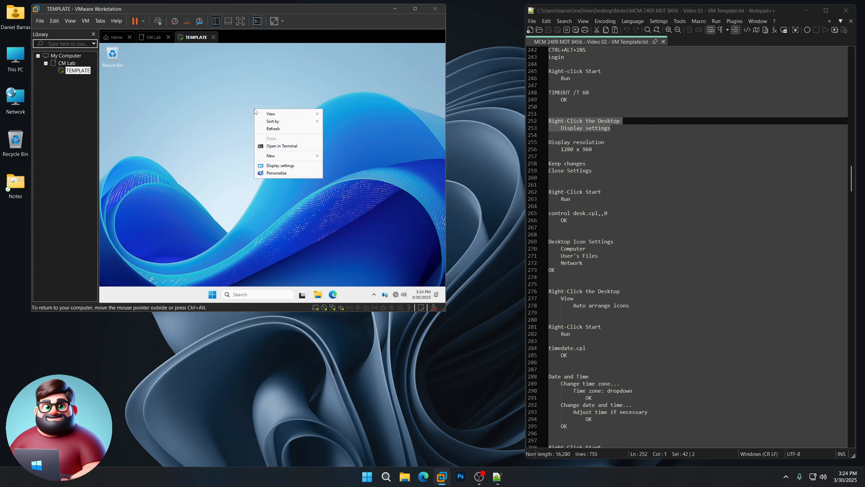
pyautogui.click(279, 166)
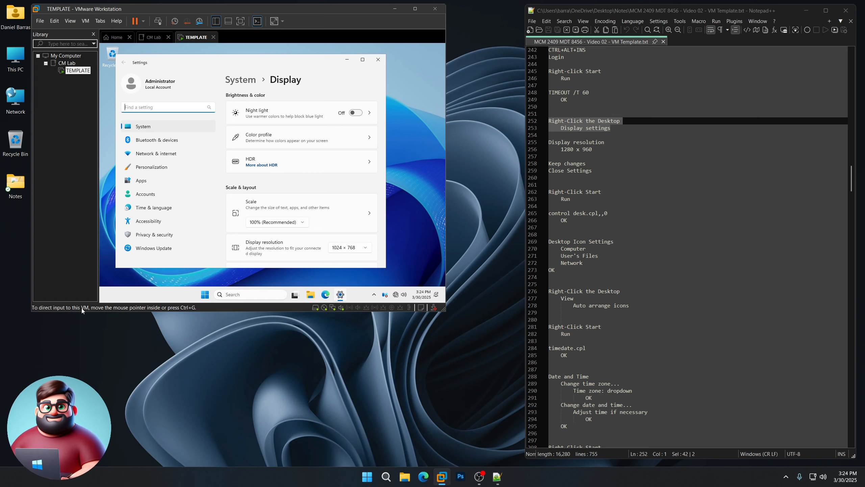
pyautogui.click(417, 246)
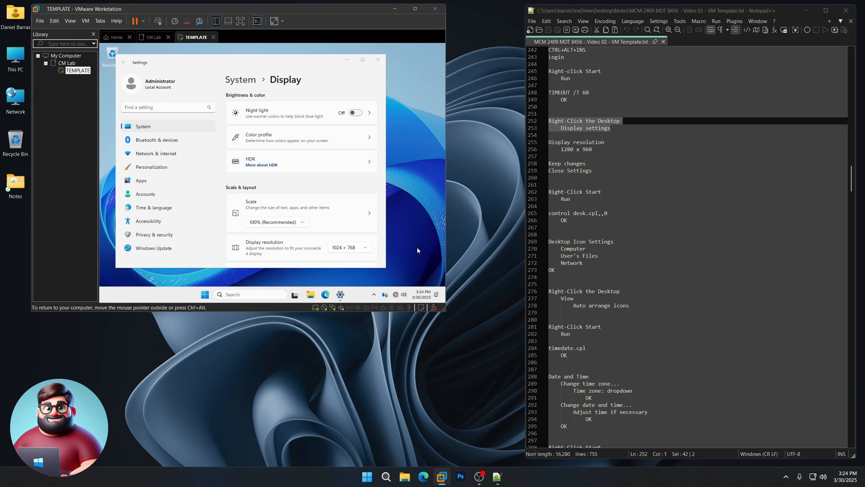
pyautogui.click(373, 295)
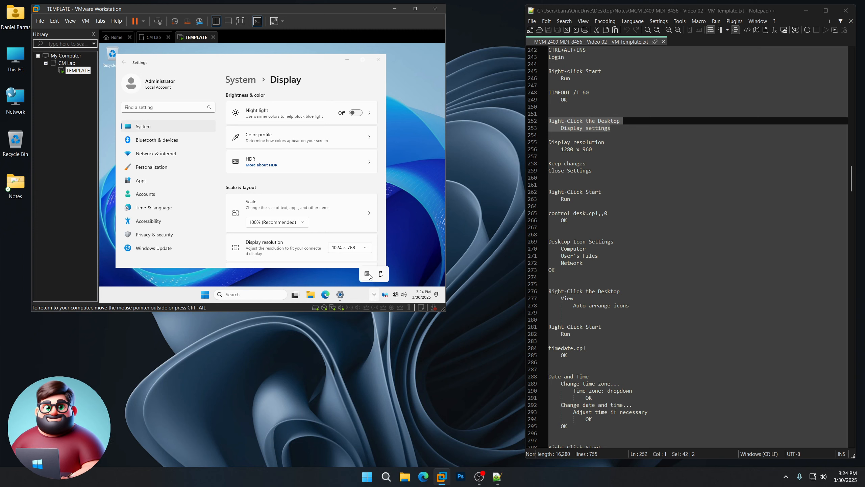
pyautogui.click(412, 237)
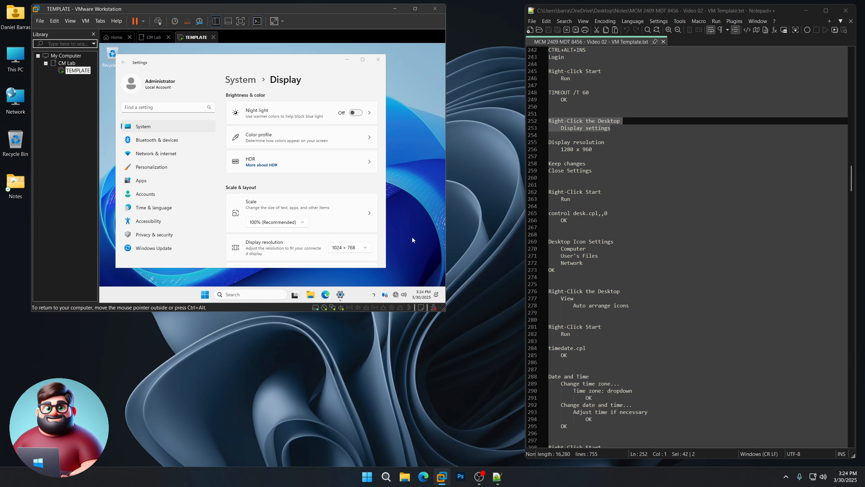
pyautogui.click(354, 248)
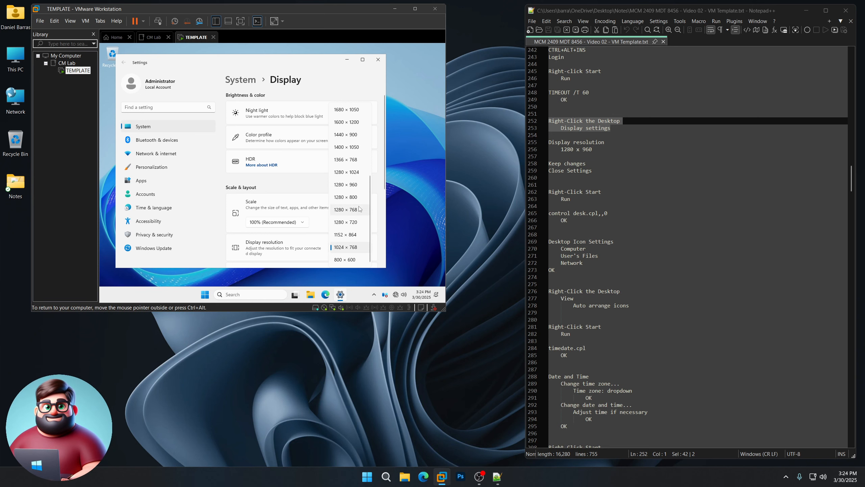
pyautogui.click(354, 187)
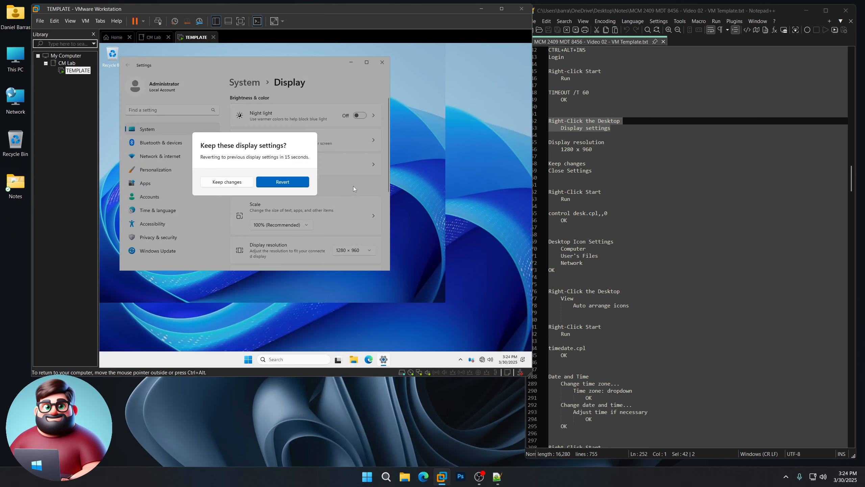
pyautogui.click(235, 182)
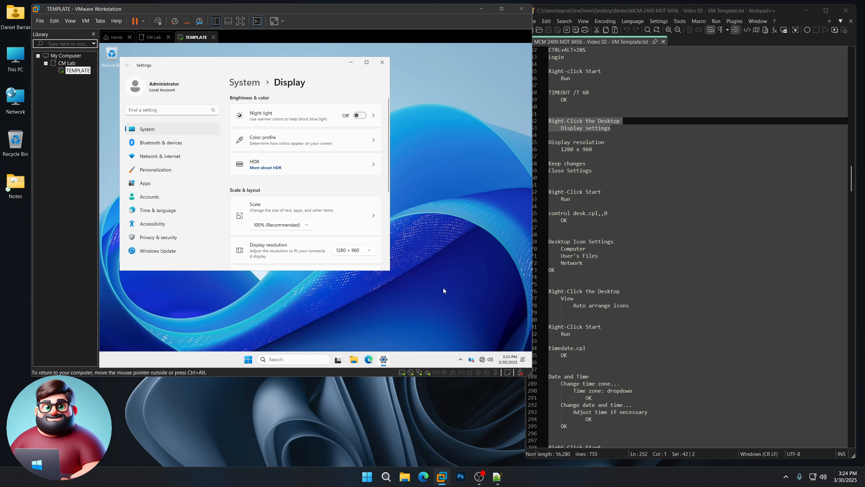
pyautogui.click(382, 63)
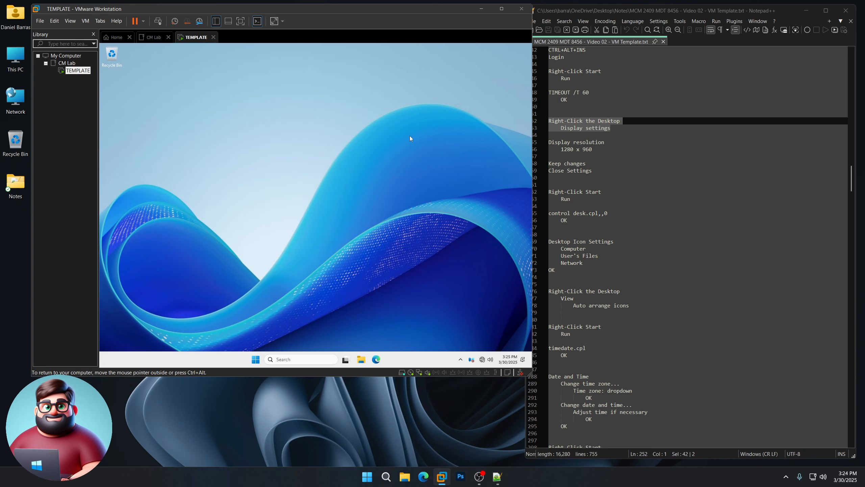
# Step: Run control desk.cpl and enable the Computer, User's Files and Network desktop icons
pyautogui.rightClick(255, 359)
pyautogui.click(230, 318)
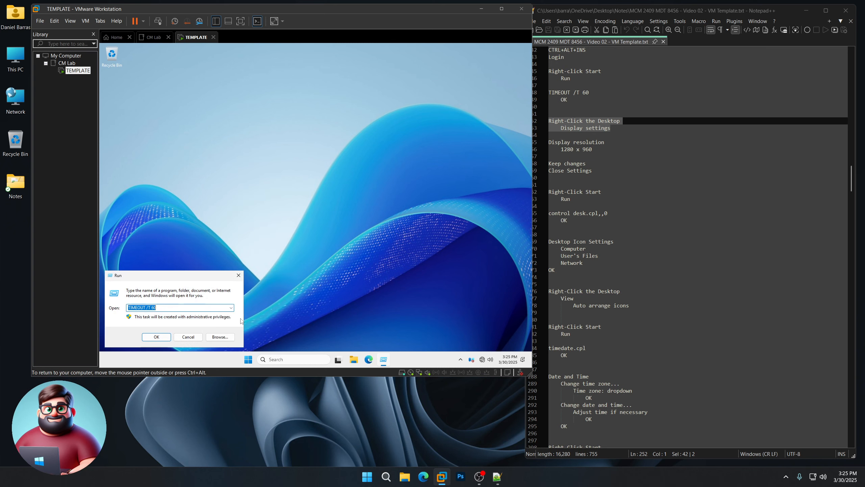
pyautogui.write('control ')
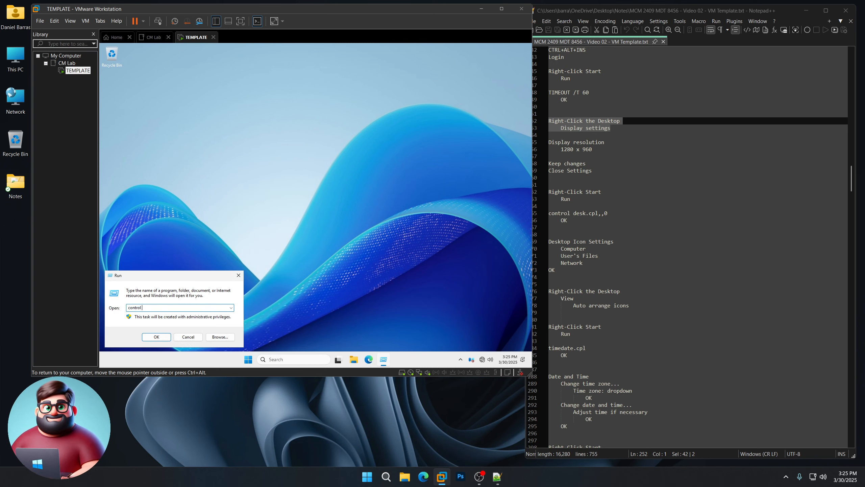
pyautogui.write('desk.cpl')
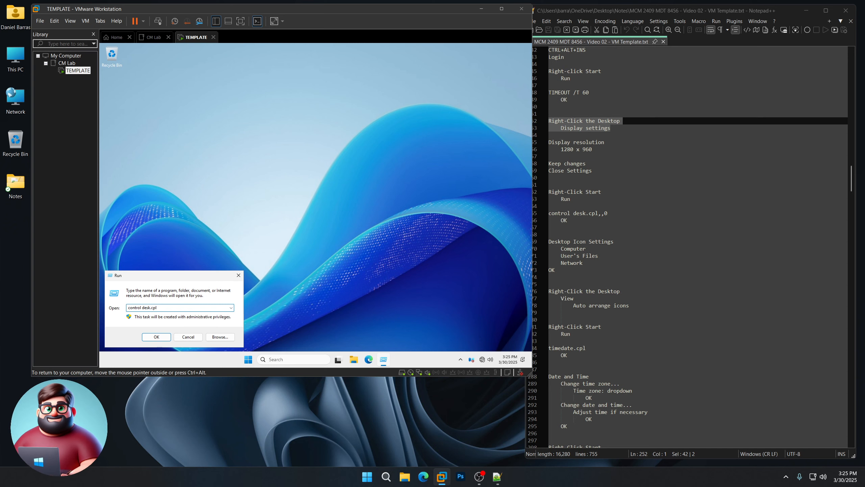
pyautogui.press('Return')
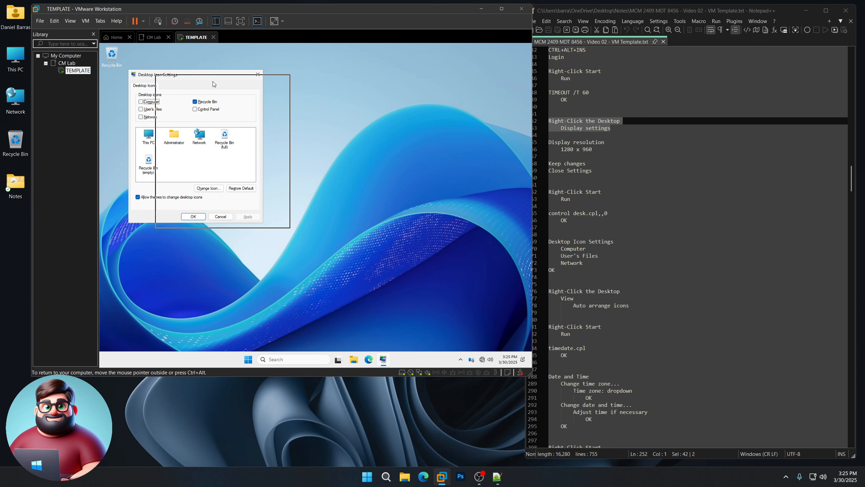
pyautogui.moveTo(185, 79); pyautogui.dragTo(295, 100)
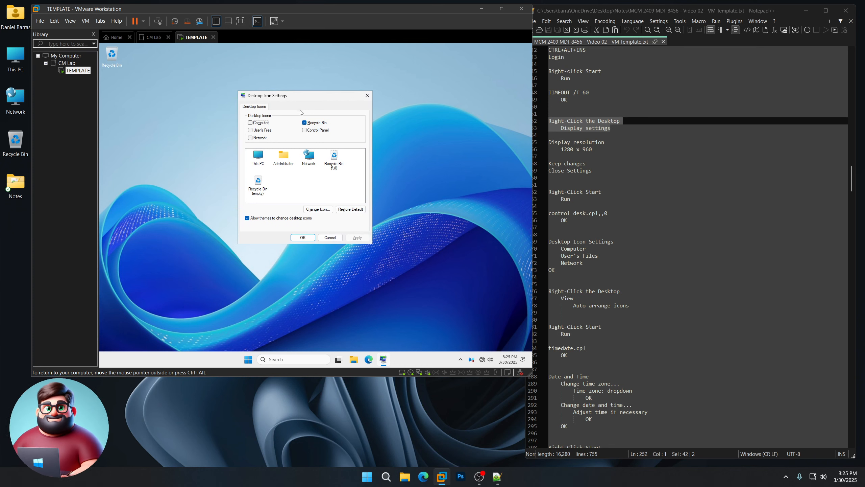
pyautogui.click(256, 122)
pyautogui.click(259, 130)
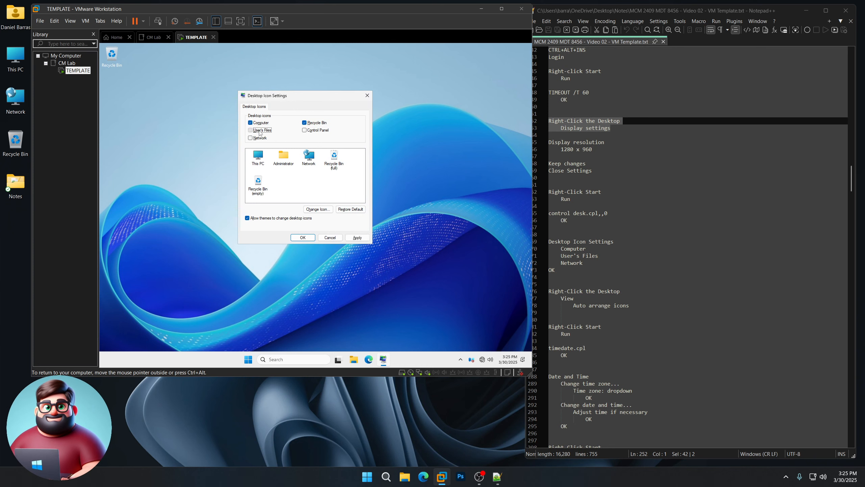
pyautogui.click(260, 138)
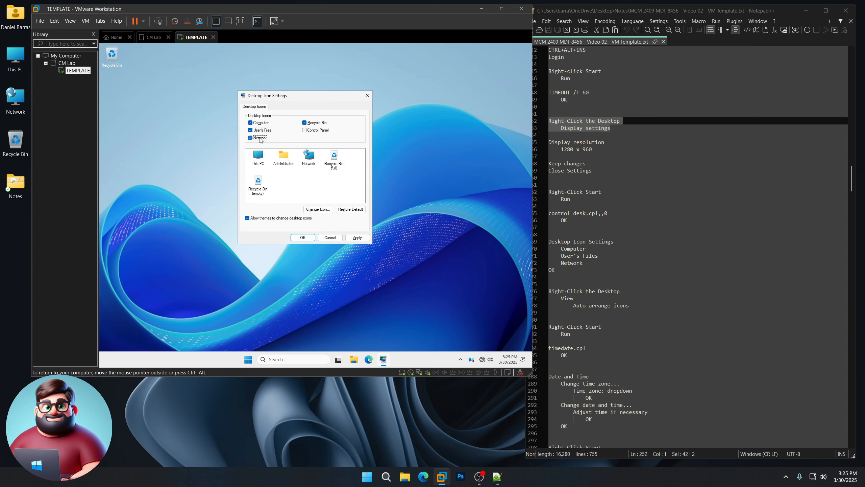
pyautogui.click(303, 237)
# Step: Turn on Auto arrange icons for the VM desktop
pyautogui.rightClick(296, 113)
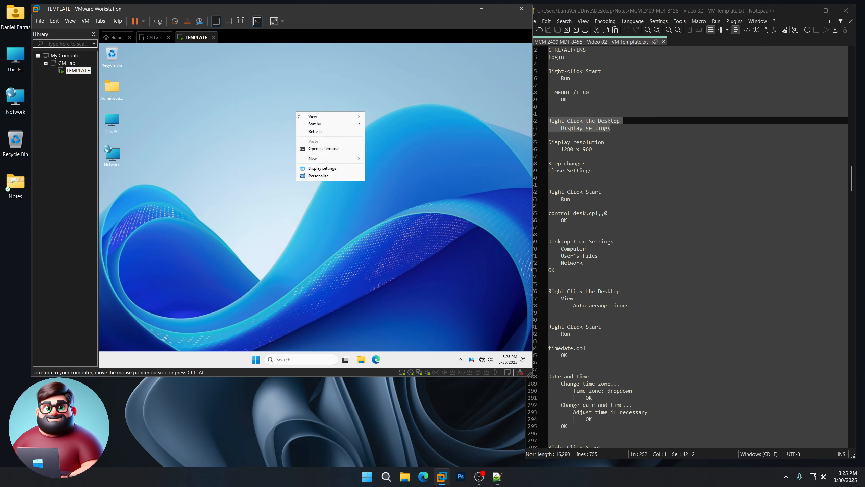
pyautogui.moveTo(308, 117)
pyautogui.click(390, 142)
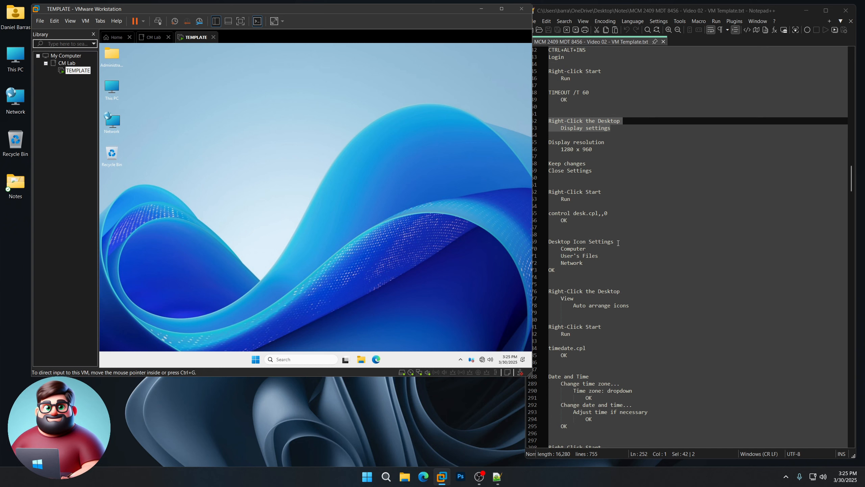
pyautogui.scroll(-7, 613, 247)
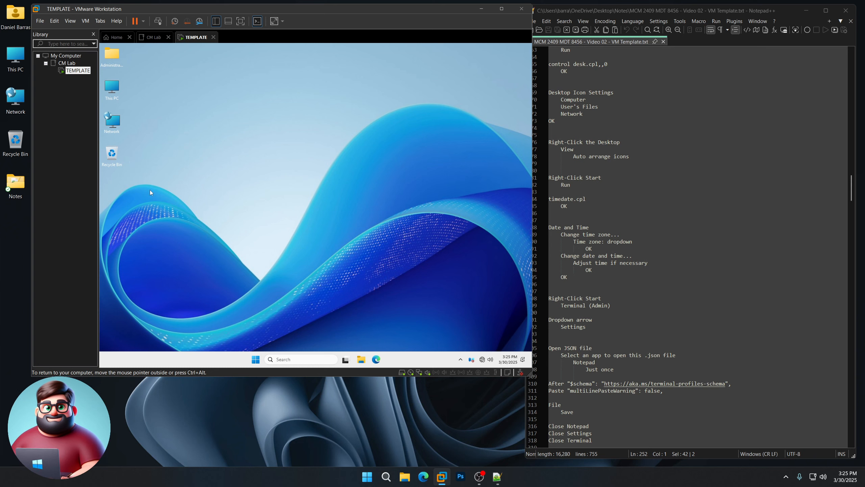
pyautogui.scroll(-3, 602, 185)
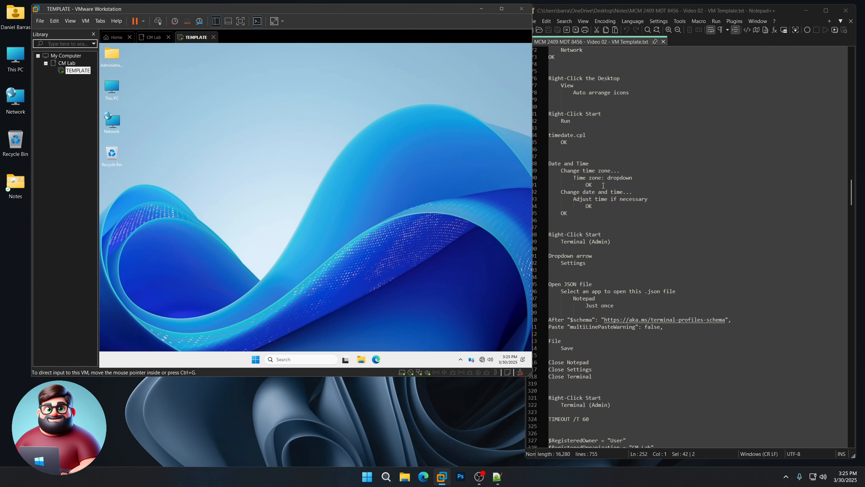
# Step: Open the Run box from the Start menu and enter timedate.cpl
pyautogui.rightClick(261, 359)
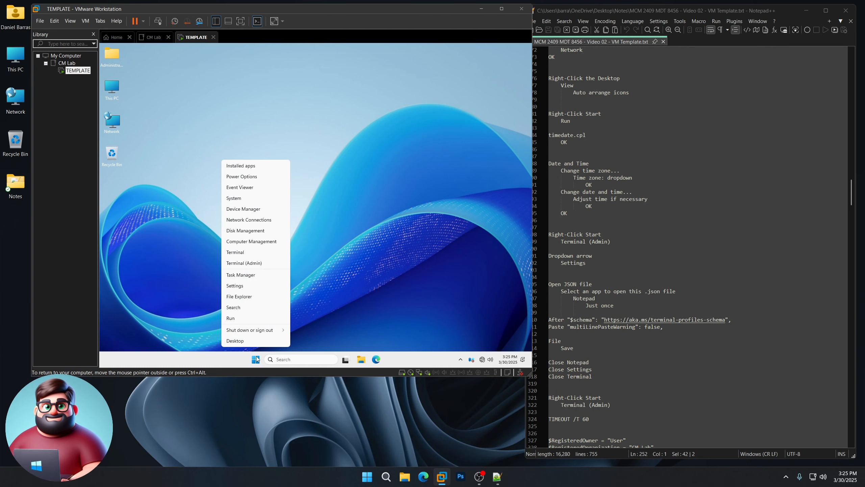
pyautogui.click(242, 319)
pyautogui.write('t')
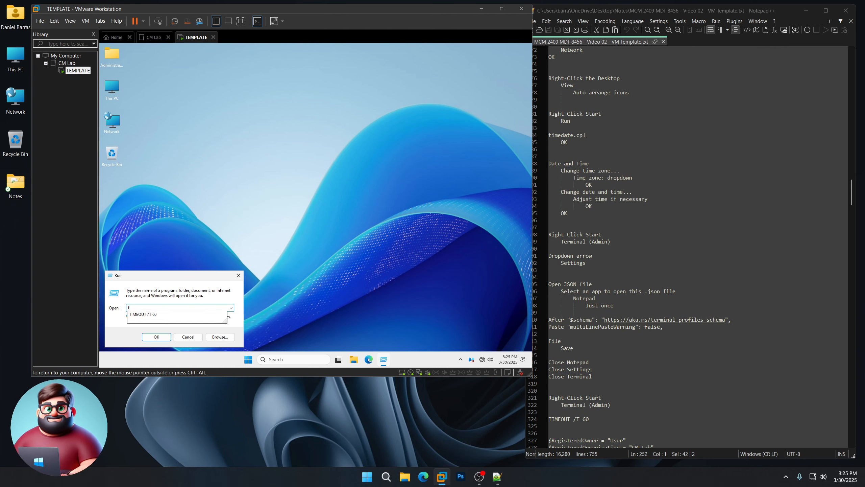
pyautogui.write('imedate.cpl')
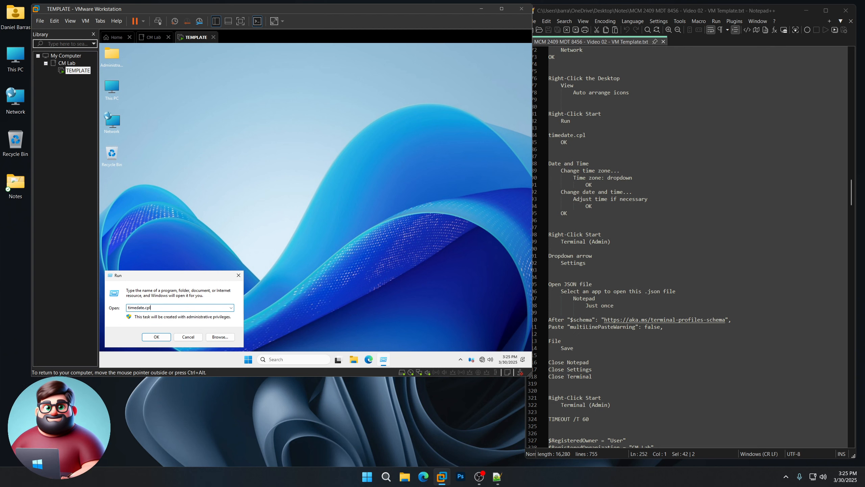
# Step: Change the VM's time zone to (UTC-07:00) Arizona and close Date and Time
pyautogui.press('Return')
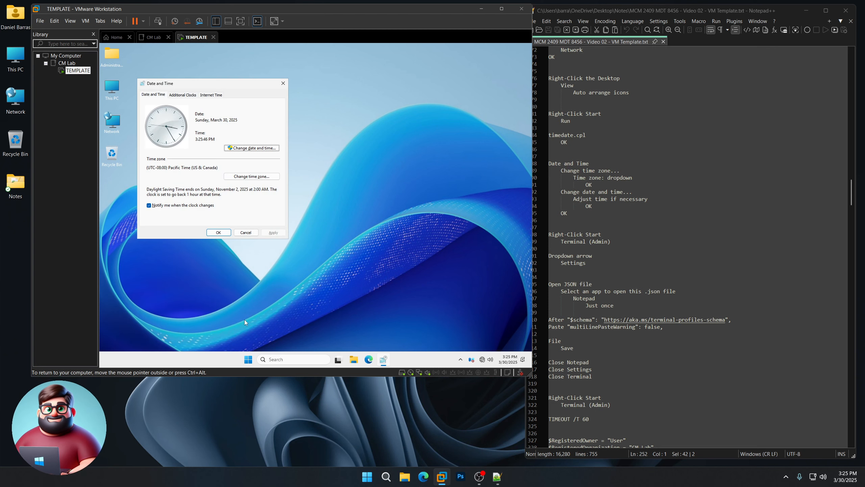
pyautogui.click(252, 178)
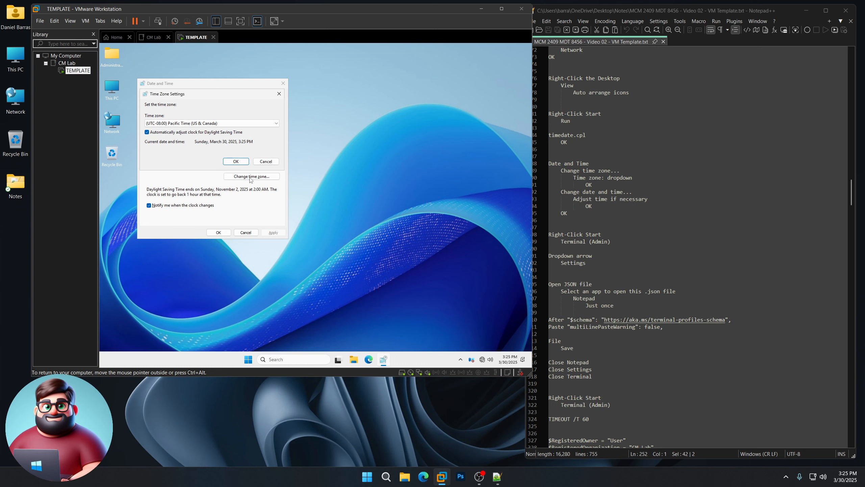
pyautogui.click(223, 123)
pyautogui.click(211, 134)
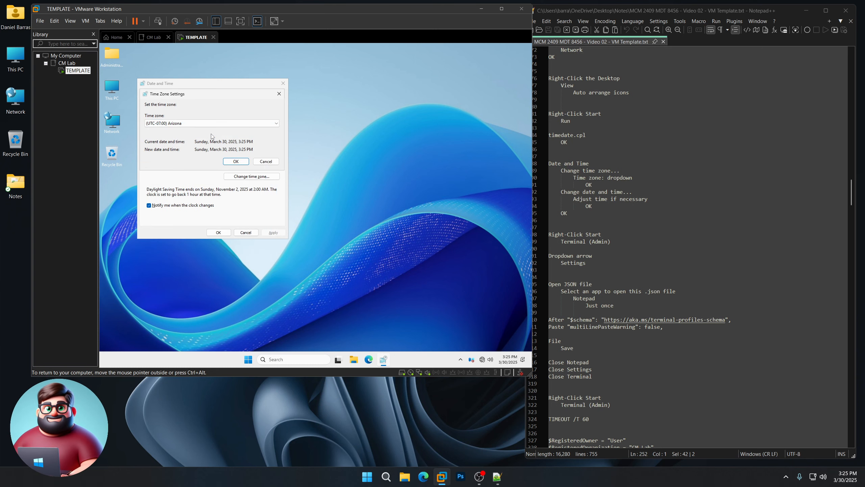
pyautogui.click(236, 162)
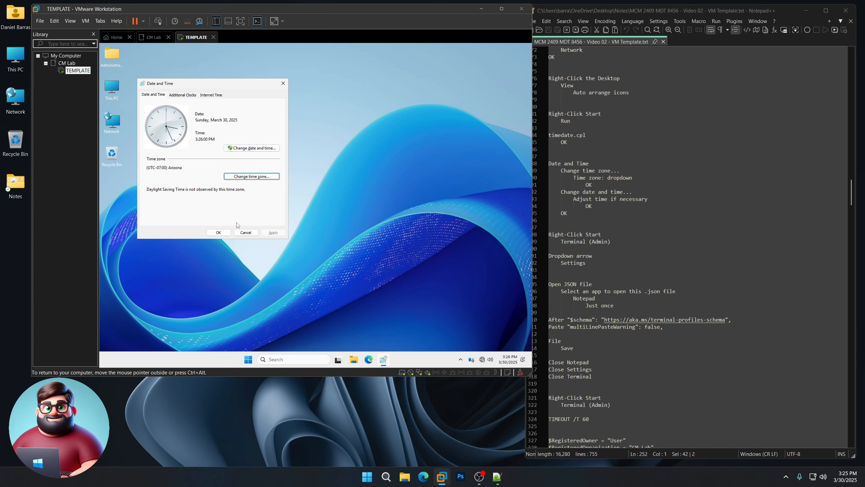
pyautogui.click(219, 233)
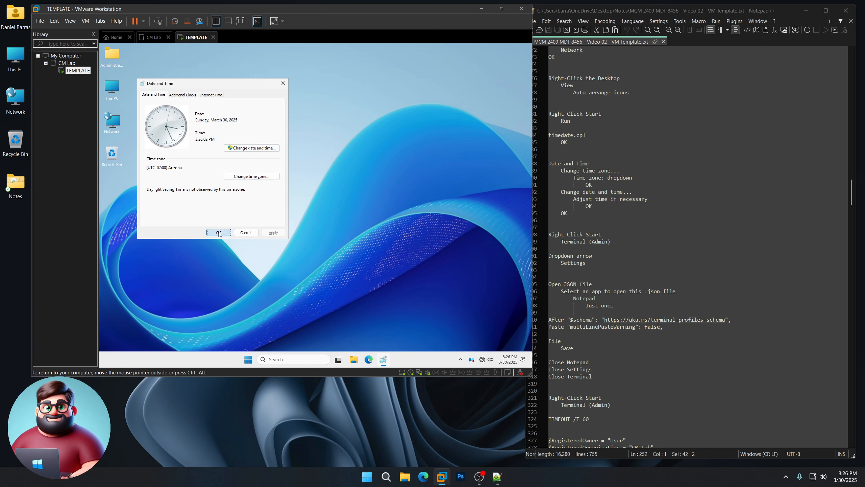
pyautogui.scroll(-6, 630, 201)
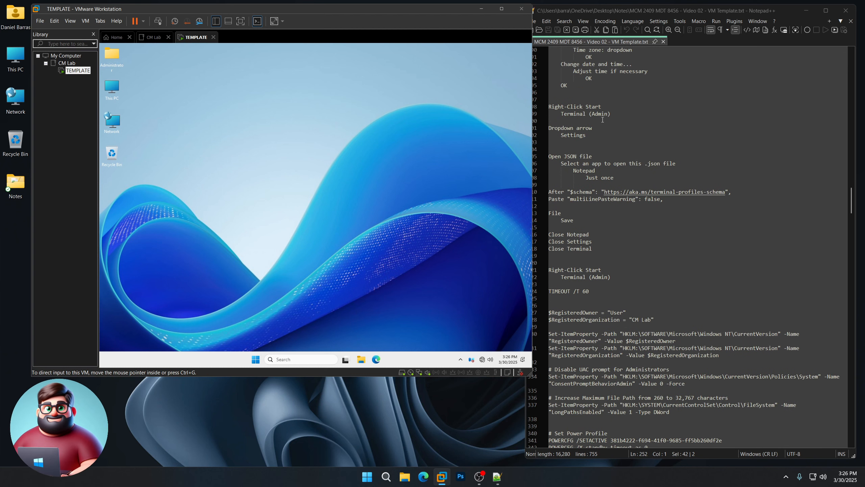
# Step: Open the admin Terminal's settings.json in Notepad, just once
pyautogui.rightClick(255, 359)
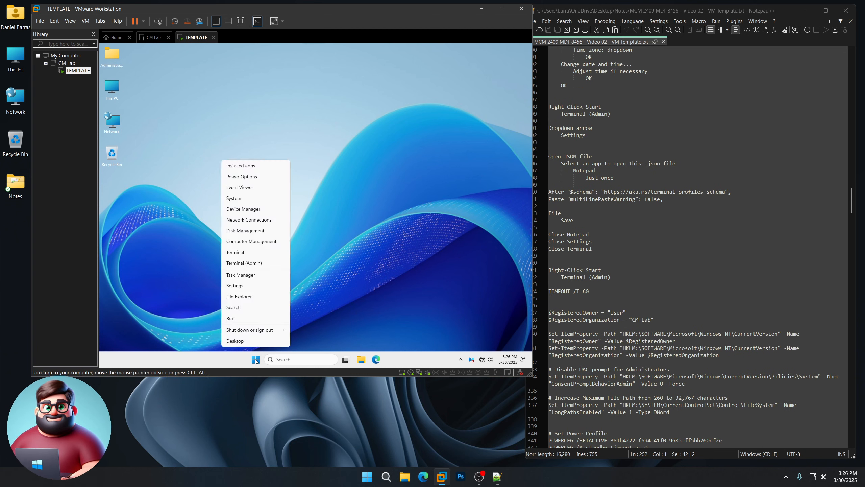
pyautogui.click(254, 263)
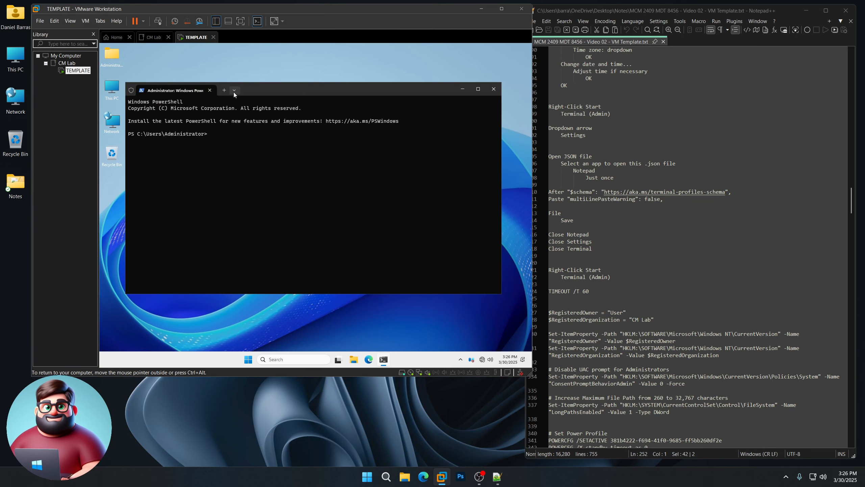
pyautogui.click(234, 90)
pyautogui.click(247, 137)
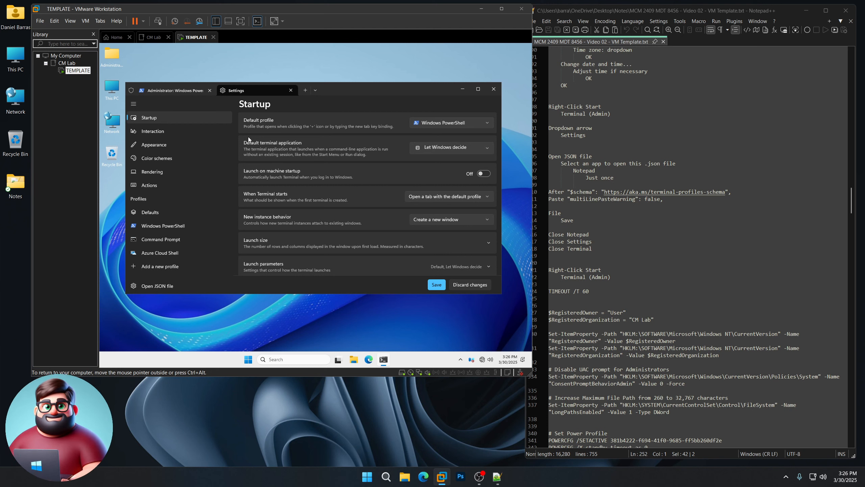
pyautogui.click(153, 286)
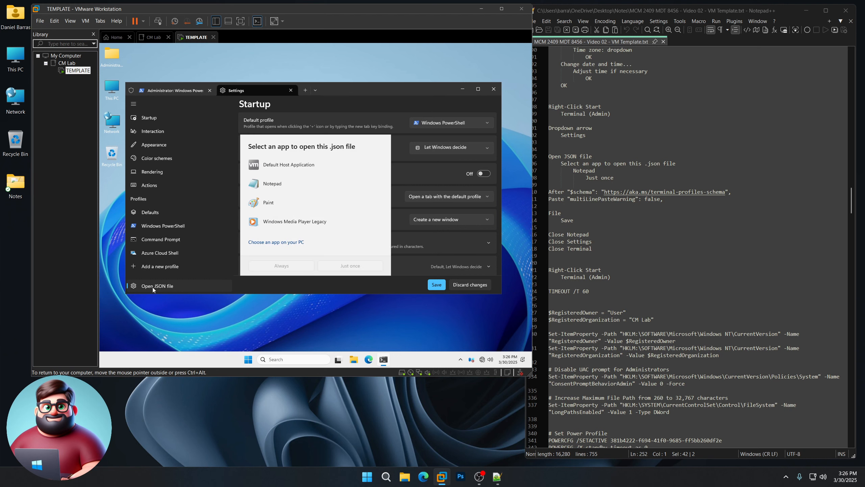
pyautogui.click(267, 188)
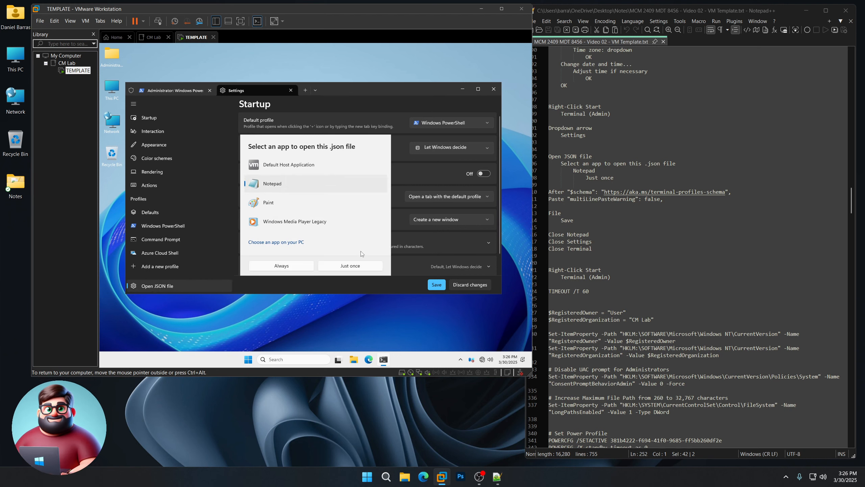
pyautogui.click(358, 270)
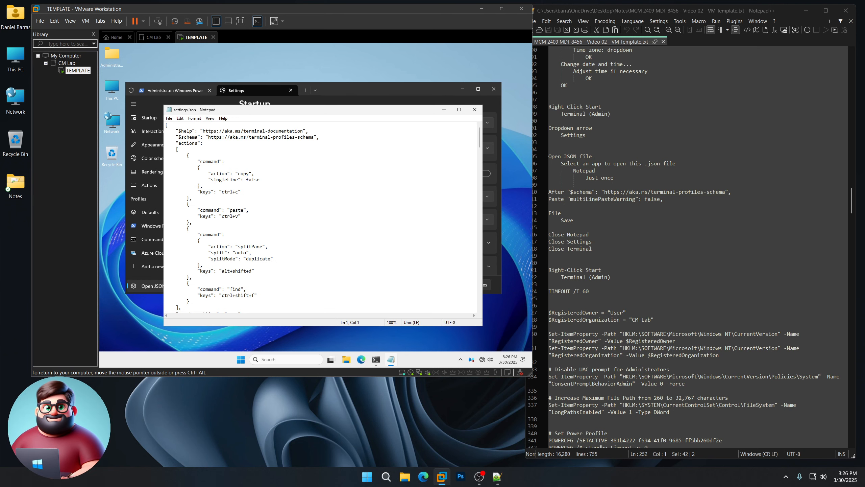
# Step: Paste "multiLinePasteWarning": false after the $schema line, save, and close Notepad and Settings
pyautogui.press('Return')
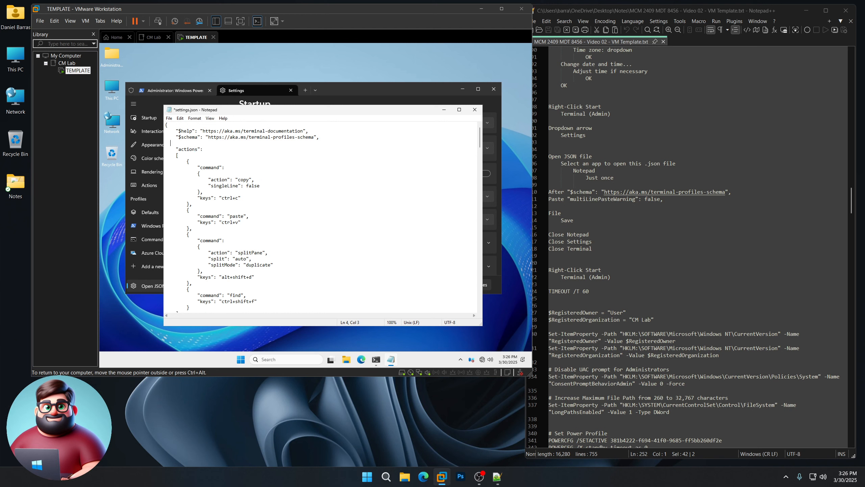
pyautogui.moveTo(663, 199); pyautogui.dragTo(567, 199)
pyautogui.rightClick(578, 199)
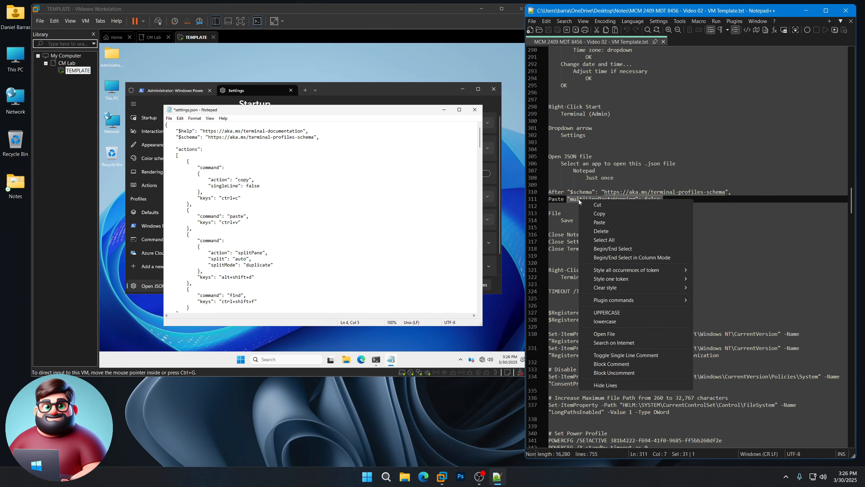
pyautogui.click(600, 214)
pyautogui.click(238, 159)
pyautogui.hotkey('ctrl', 'v')
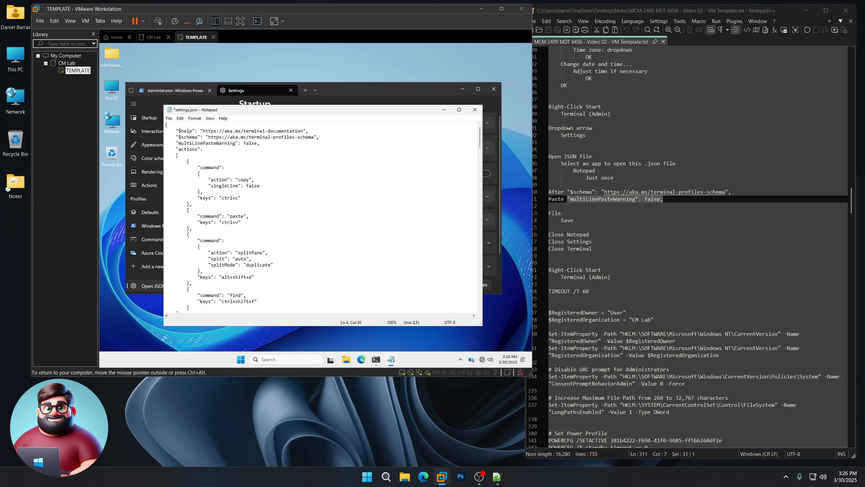
pyautogui.click(169, 118)
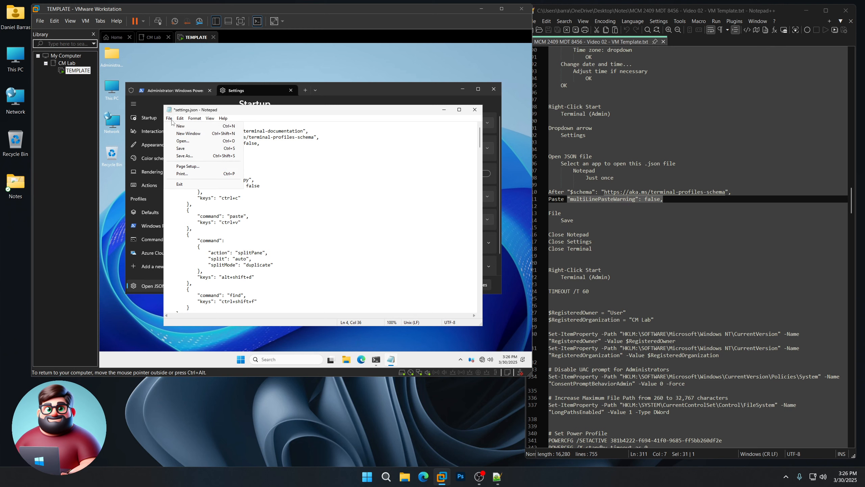
pyautogui.click(183, 148)
pyautogui.click(474, 109)
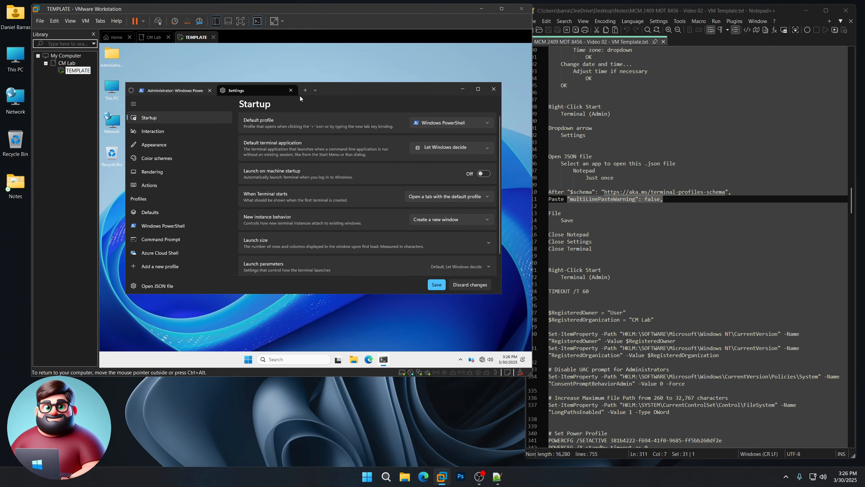
pyautogui.click(291, 91)
# Step: Close the Terminal and launch a fresh Terminal (Admin) from the Start menu
pyautogui.click(493, 88)
pyautogui.scroll(-7, 552, 280)
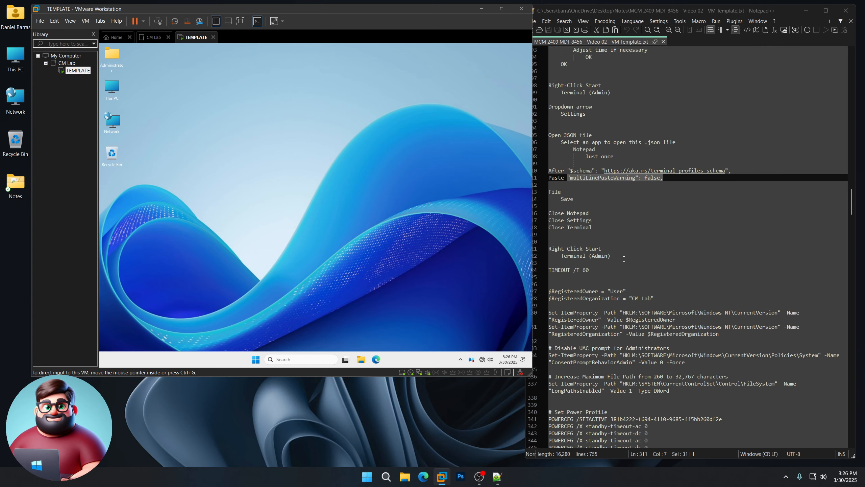
pyautogui.rightClick(256, 359)
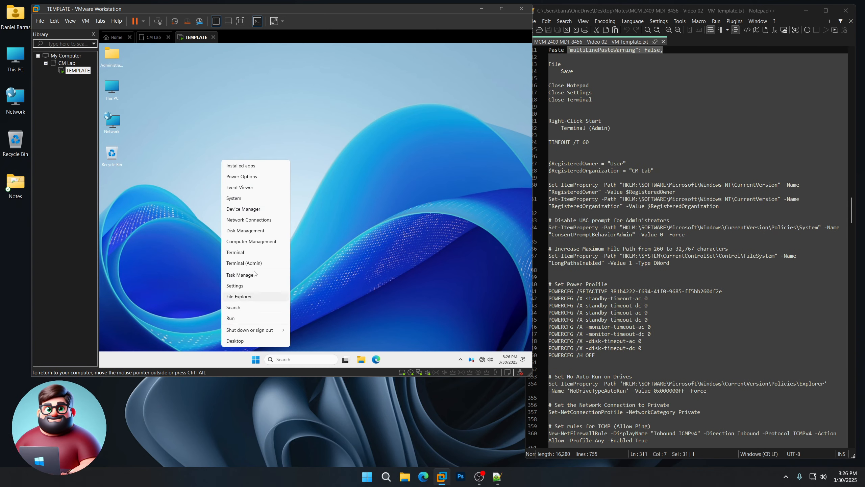
pyautogui.click(254, 263)
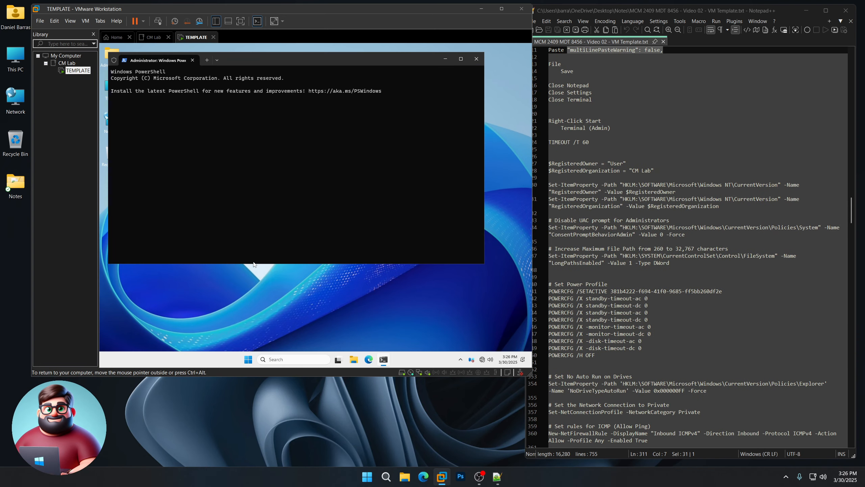
# Step: Copy TIMEOUT /T 60 from the notes, paste it into PowerShell and run it
pyautogui.click(545, 143)
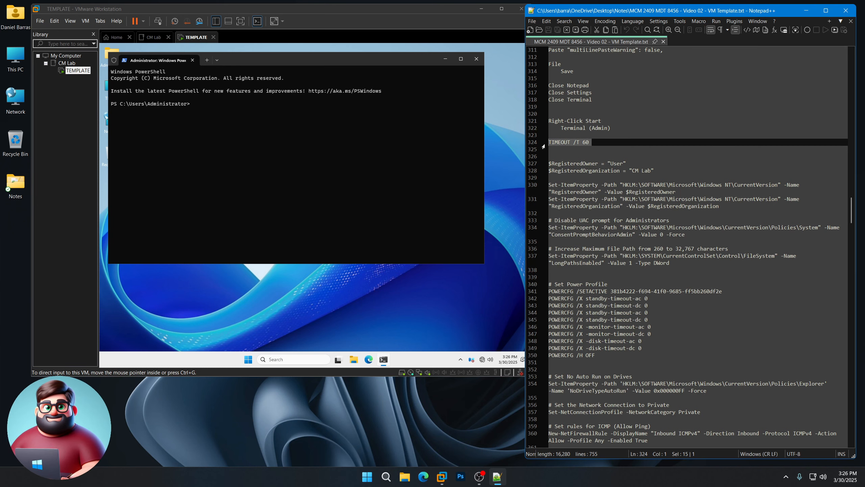
pyautogui.rightClick(561, 144)
pyautogui.click(579, 157)
pyautogui.click(257, 71)
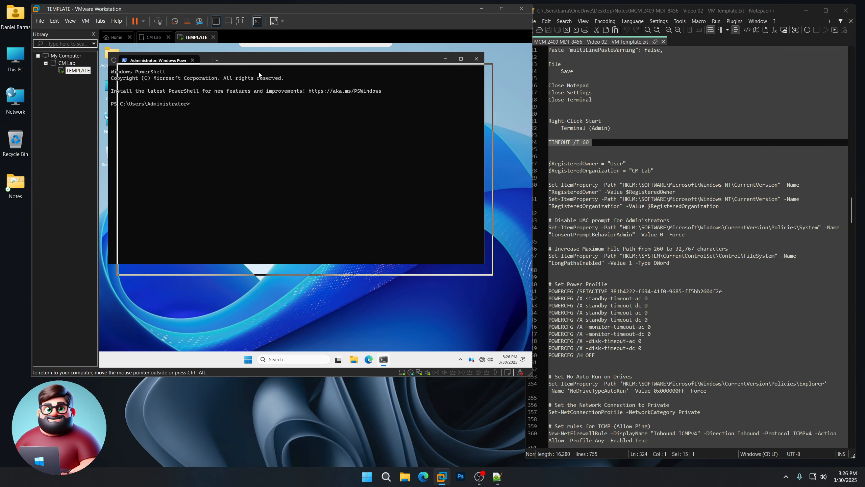
pyautogui.rightClick(264, 156)
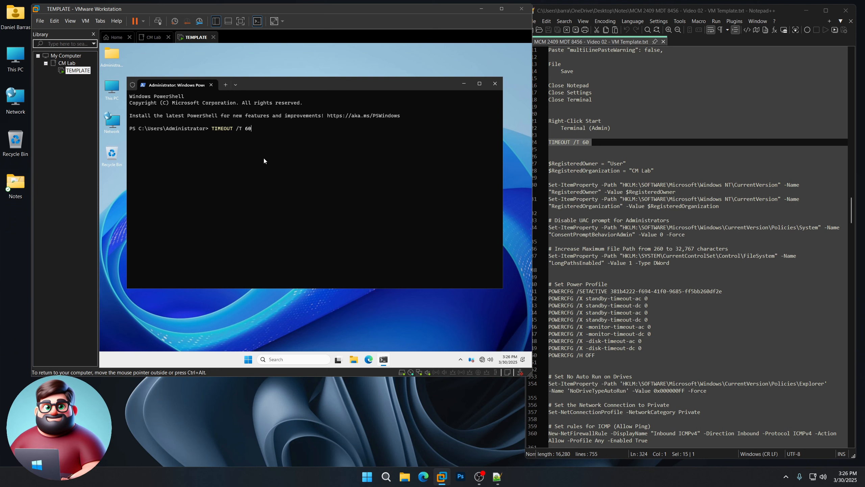
pyautogui.press('Return')
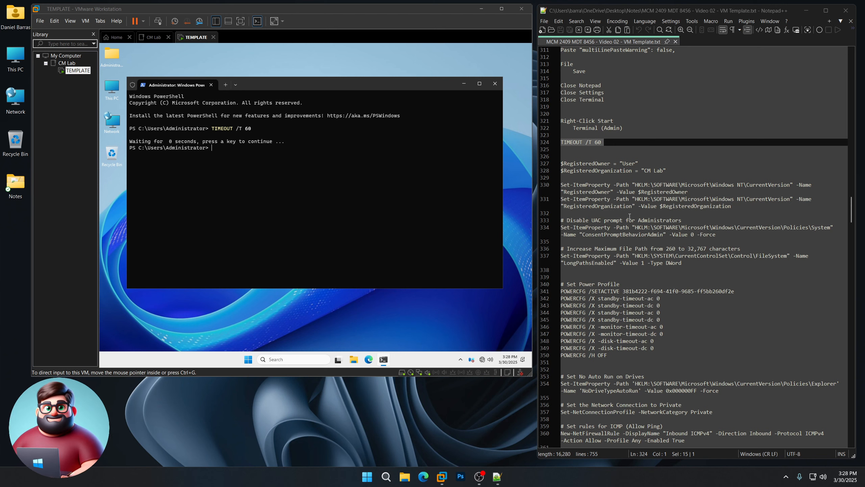
pyautogui.moveTo(621, 164); pyautogui.dragTo(663, 171)
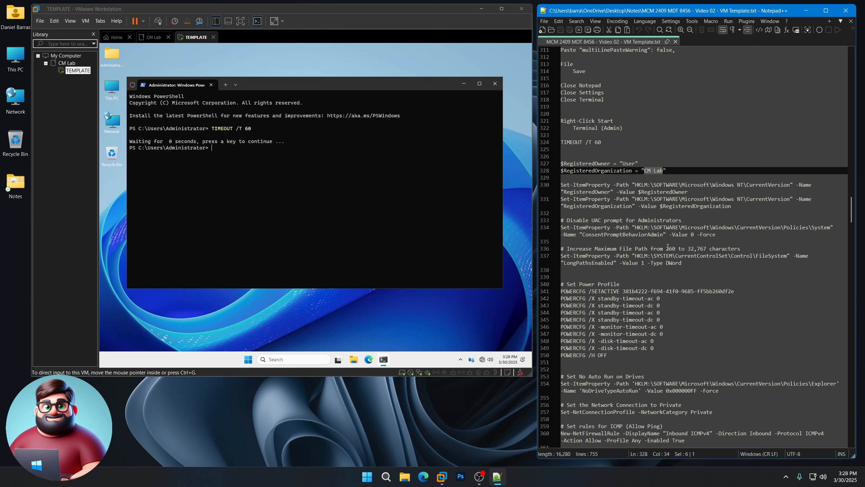
pyautogui.moveTo(666, 249); pyautogui.dragTo(706, 248)
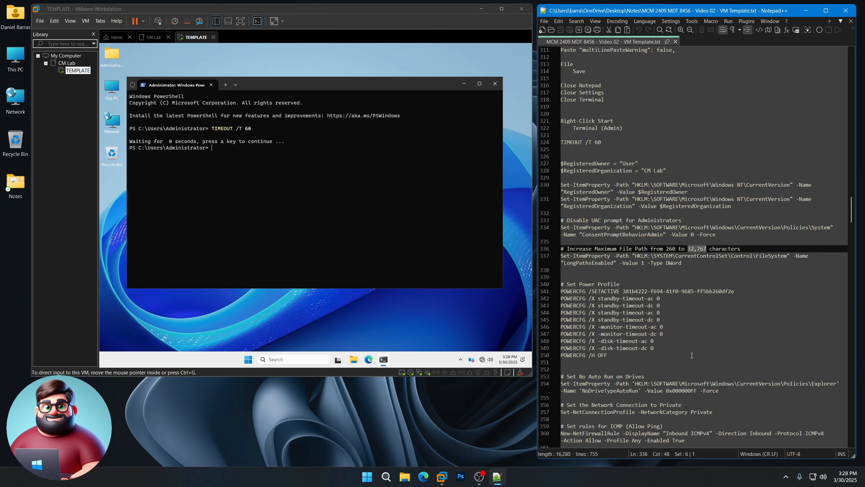
pyautogui.scroll(-6, 678, 322)
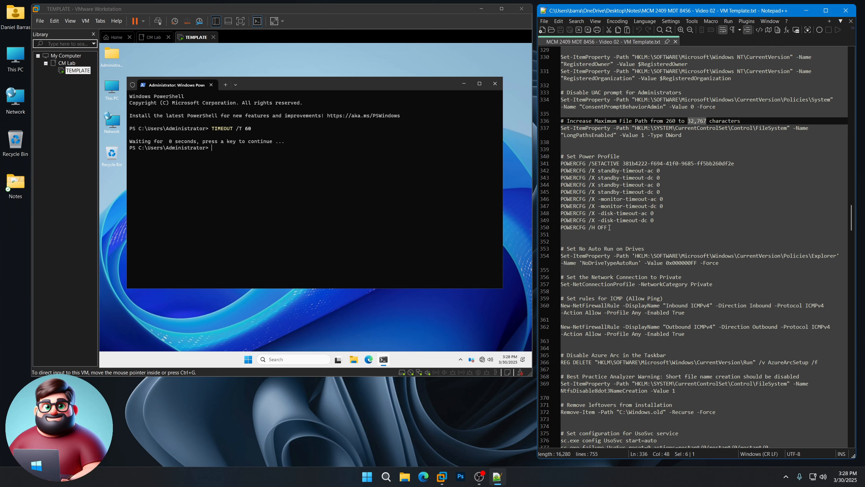
pyautogui.moveTo(609, 227); pyautogui.dragTo(560, 173)
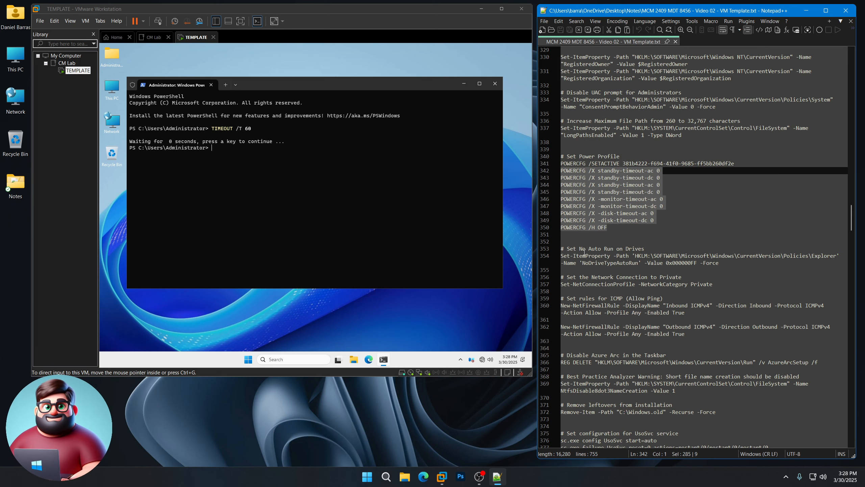
pyautogui.scroll(-3, 585, 252)
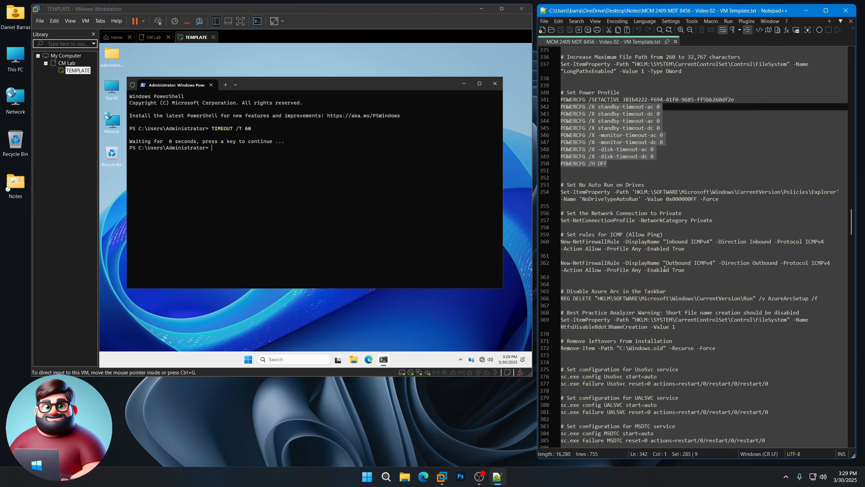
pyautogui.scroll(-5, 610, 270)
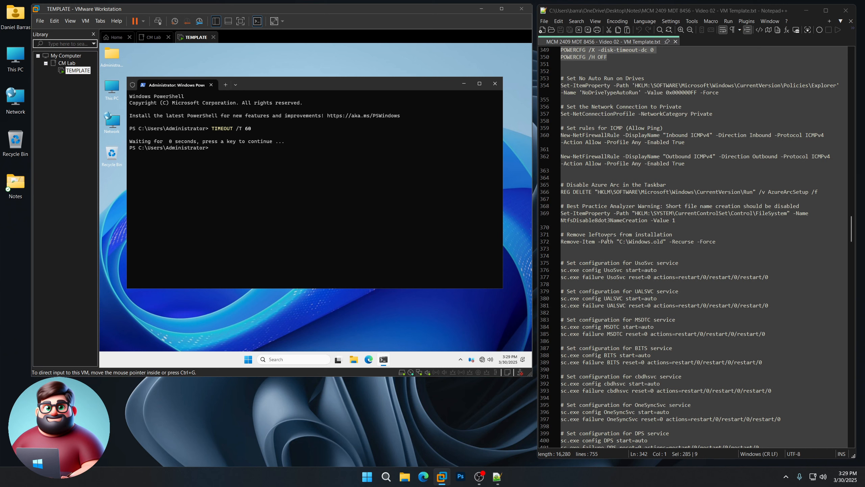
pyautogui.doubleClick(112, 89)
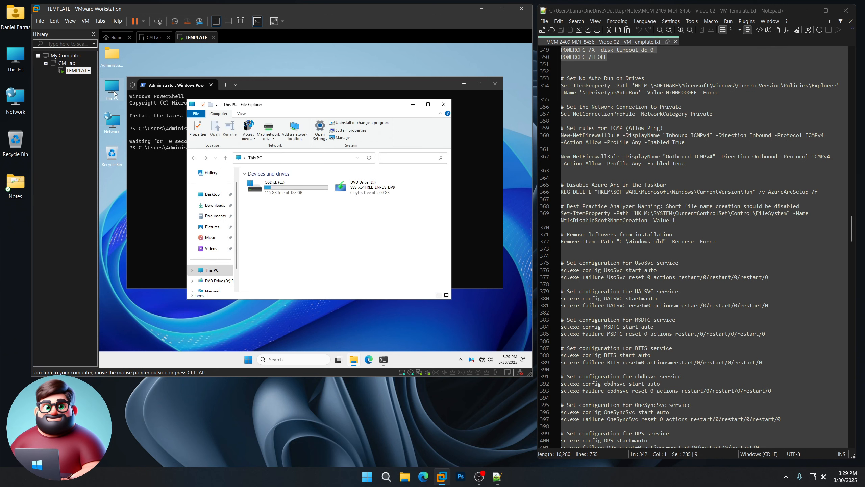
pyautogui.doubleClick(263, 190)
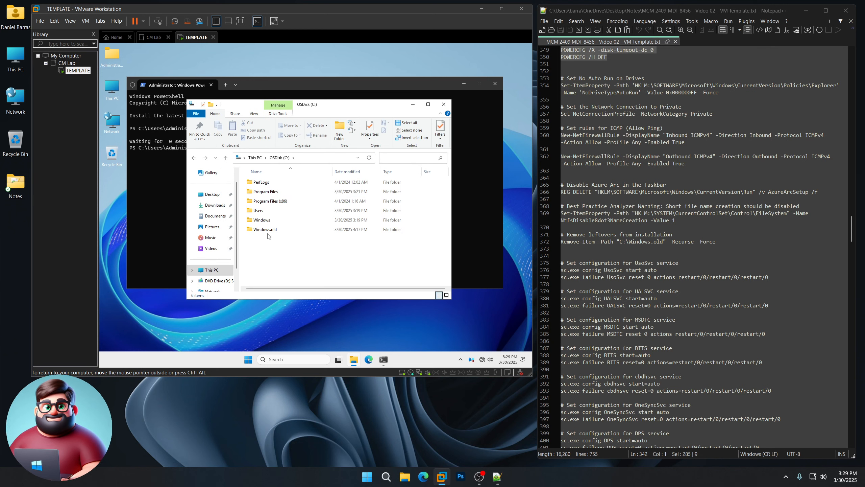
pyautogui.click(443, 104)
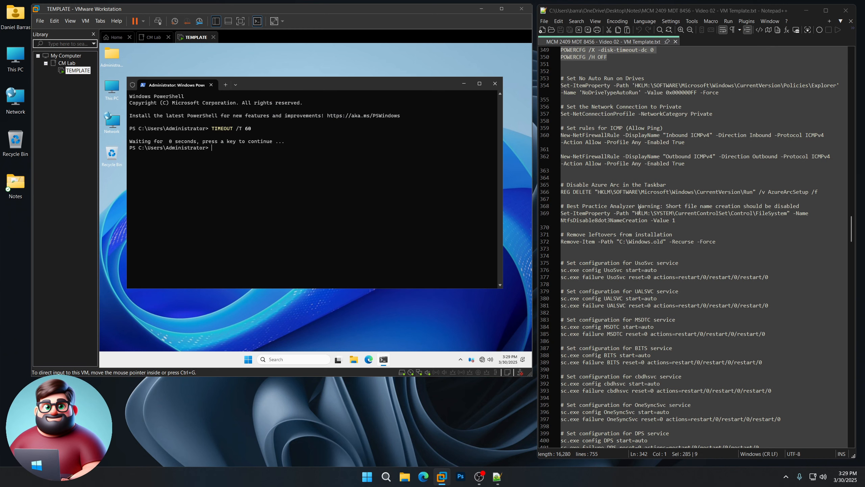
# Step: Highlight the UsoSvc restart settings, then open the KMS activation keys link in Edge
pyautogui.scroll(-5, 613, 184)
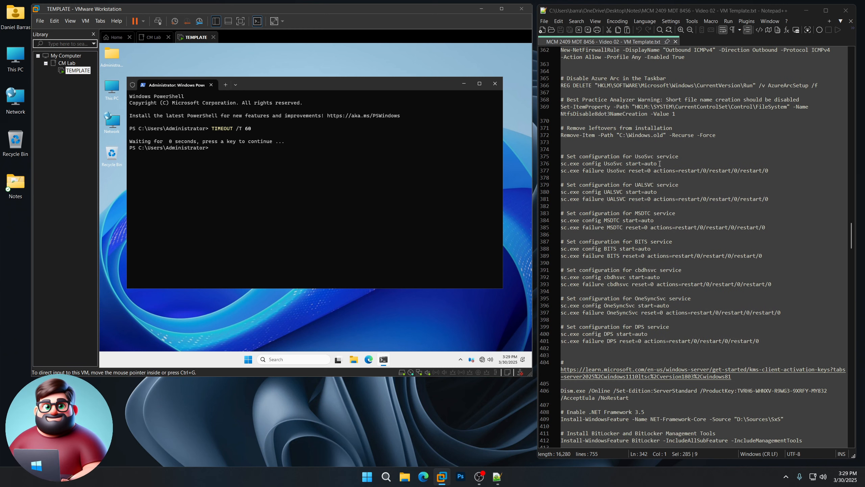
pyautogui.doubleClick(650, 163)
pyautogui.moveTo(773, 171); pyautogui.dragTo(629, 171)
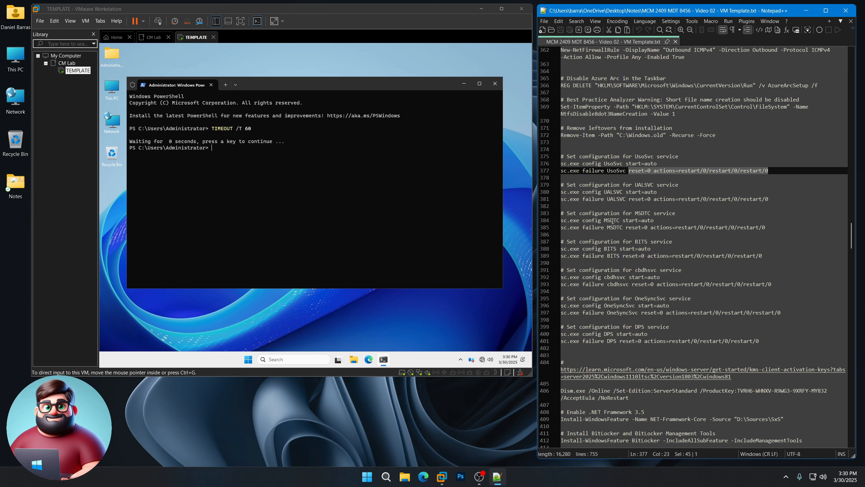
pyautogui.scroll(-8, 612, 221)
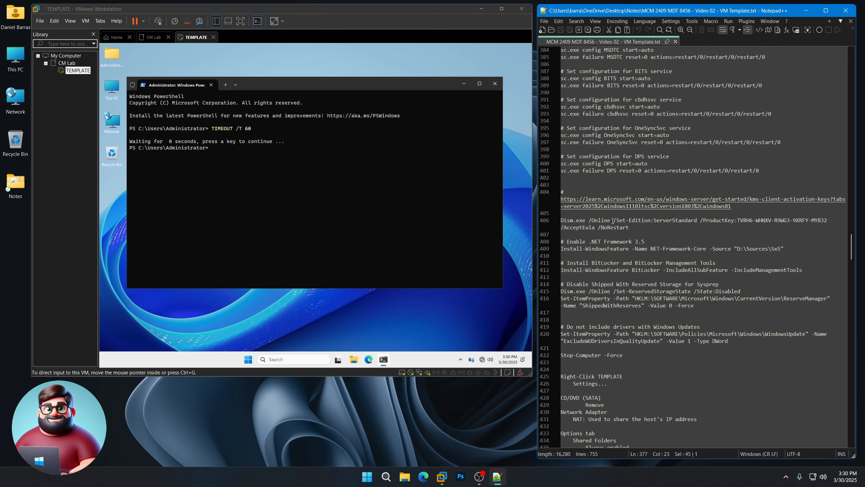
pyautogui.doubleClick(659, 206)
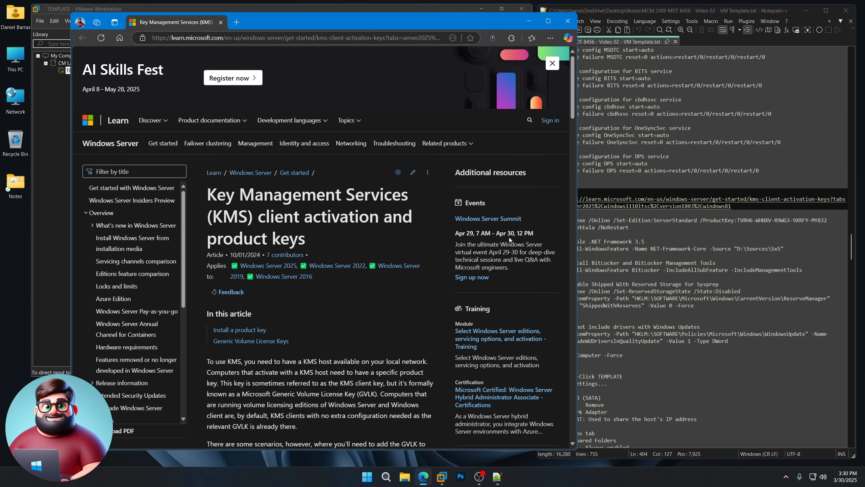
# Step: Browse the KMS client key tables for Windows Server 2022, 2019 and 2016
pyautogui.scroll(-15, 335, 244)
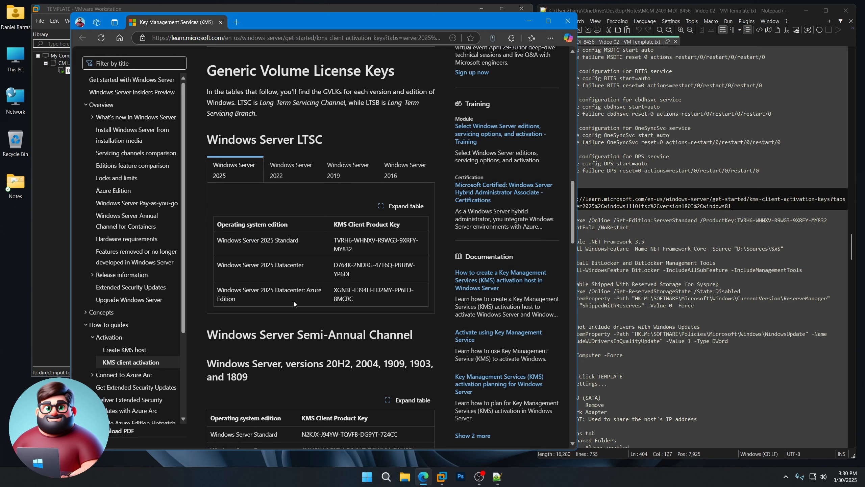
pyautogui.click(295, 178)
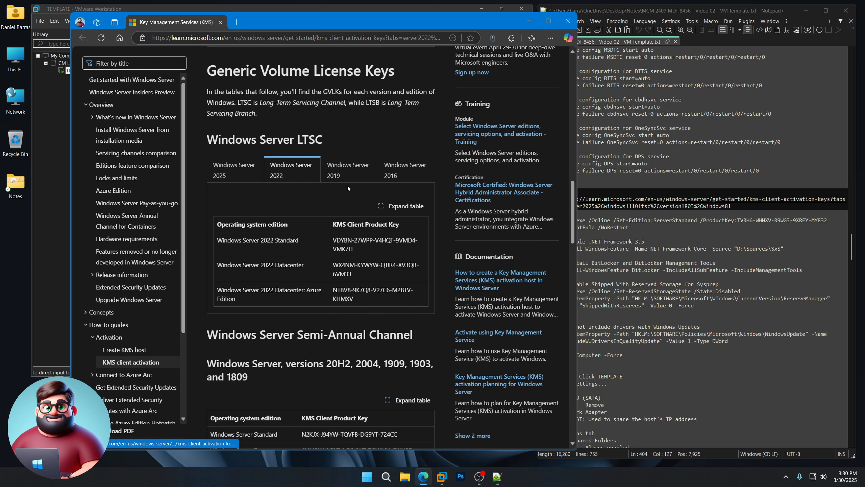
pyautogui.click(348, 172)
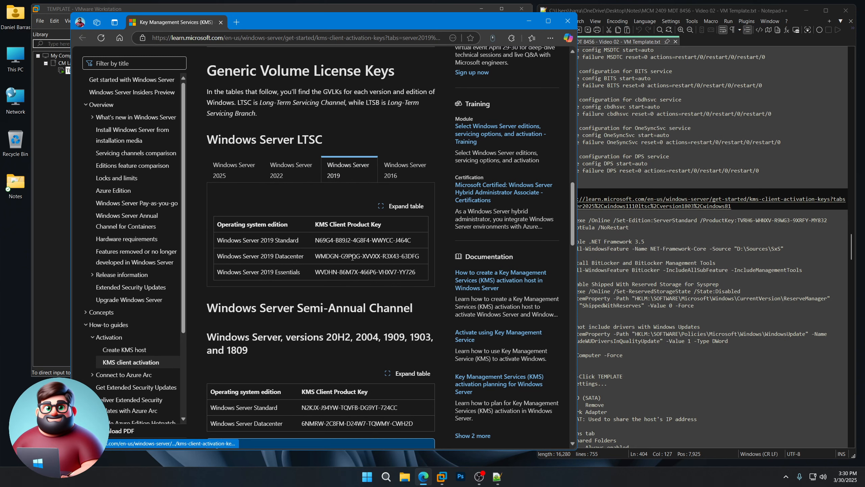
pyautogui.click(404, 170)
pyautogui.scroll(-5, 308, 282)
pyautogui.scroll(-5, 307, 282)
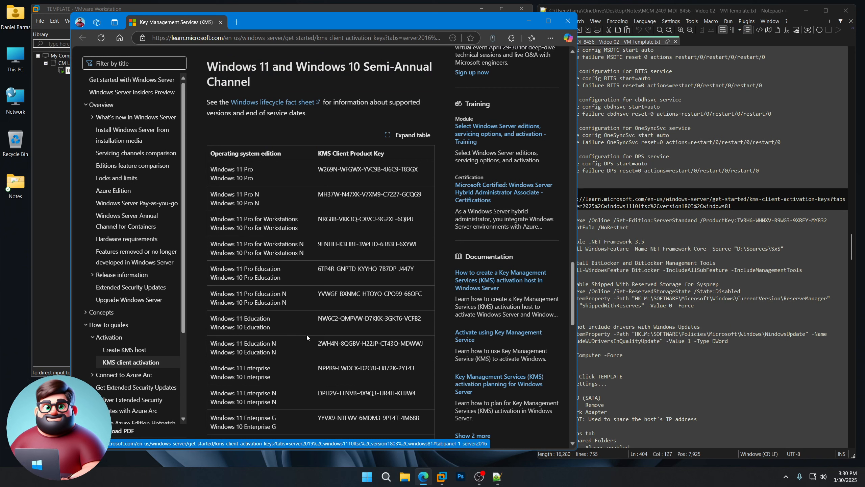
pyautogui.click(567, 22)
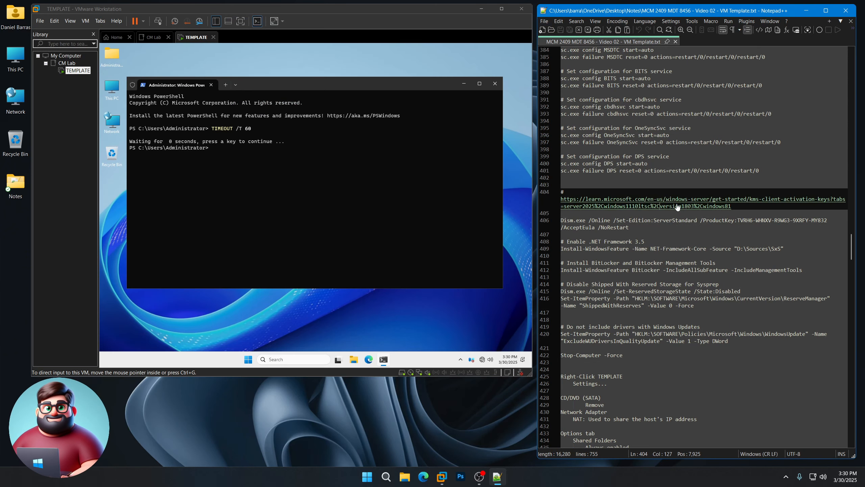
pyautogui.moveTo(737, 220); pyautogui.dragTo(831, 220)
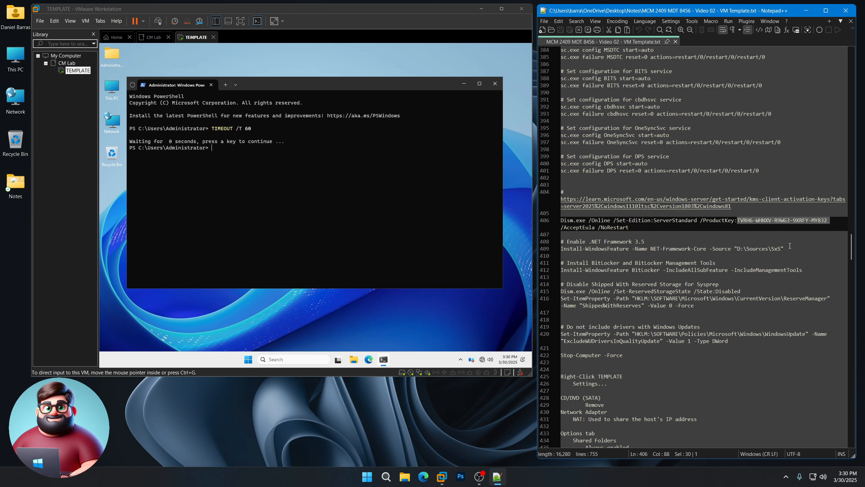
pyautogui.moveTo(781, 249); pyautogui.dragTo(737, 249)
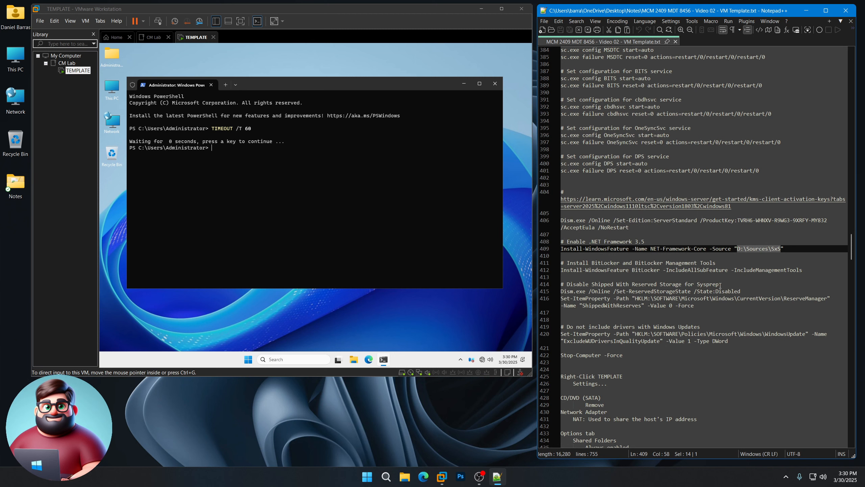
pyautogui.moveTo(720, 285); pyautogui.dragTo(566, 284)
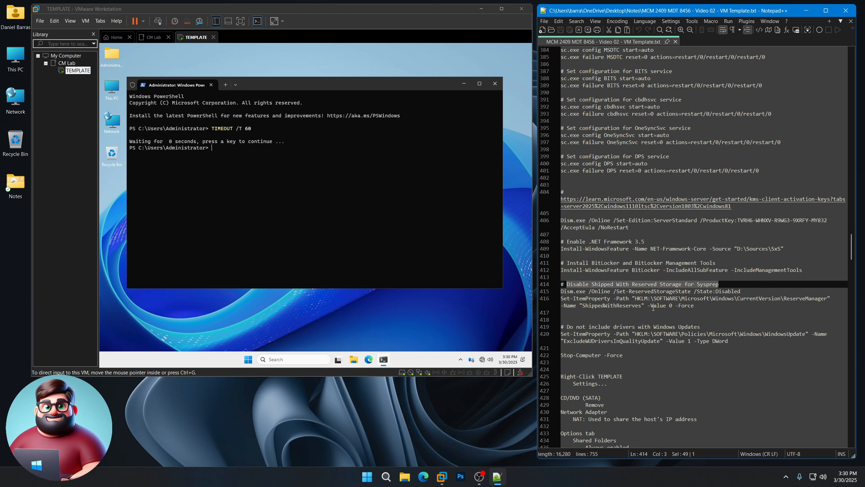
pyautogui.moveTo(742, 292); pyautogui.dragTo(561, 291)
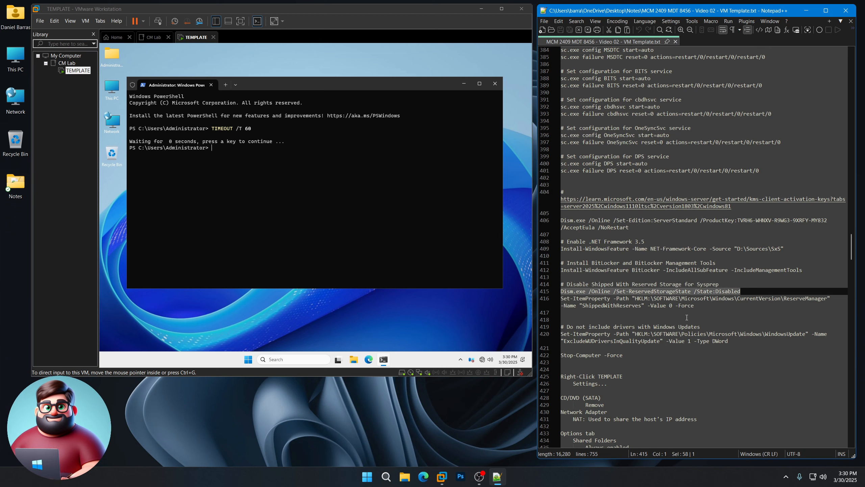
pyautogui.click(704, 306)
pyautogui.hotkey('shift', 'Home')
pyautogui.hotkey('shift', 'Home')
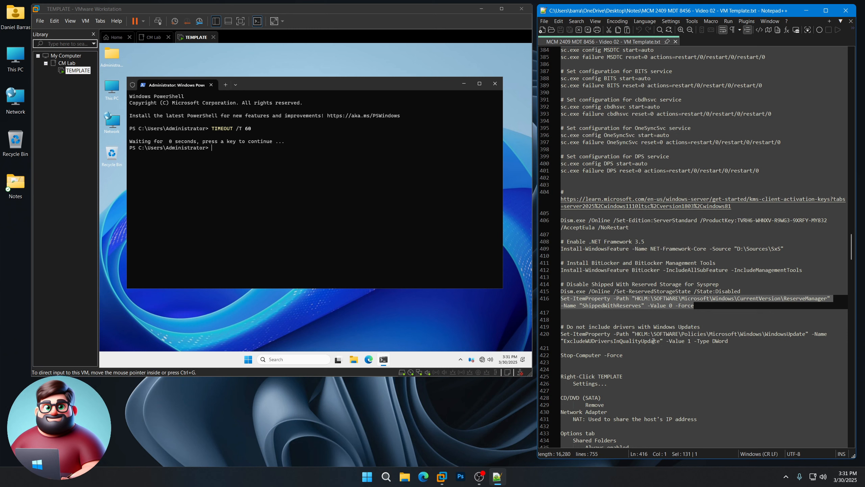
pyautogui.scroll(20, 652, 341)
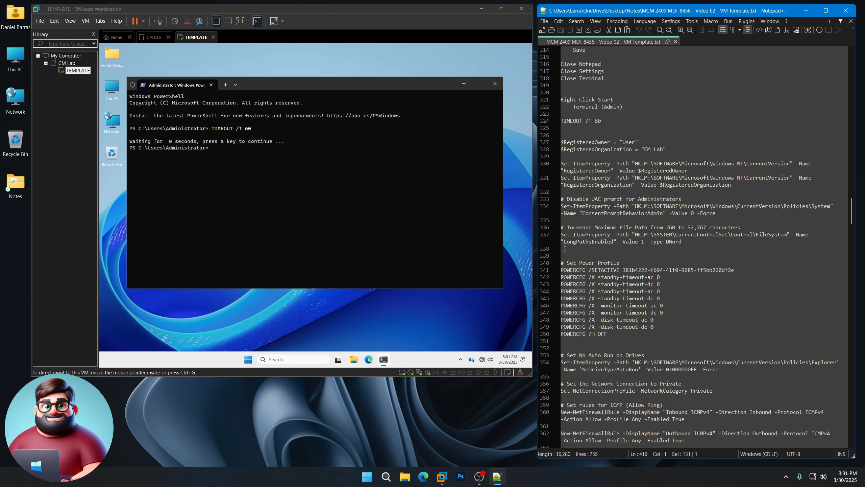
# Step: Run the registered owner, UAC and long-path script lines in the VM's PowerShell
pyautogui.moveTo(565, 249); pyautogui.dragTo(552, 144)
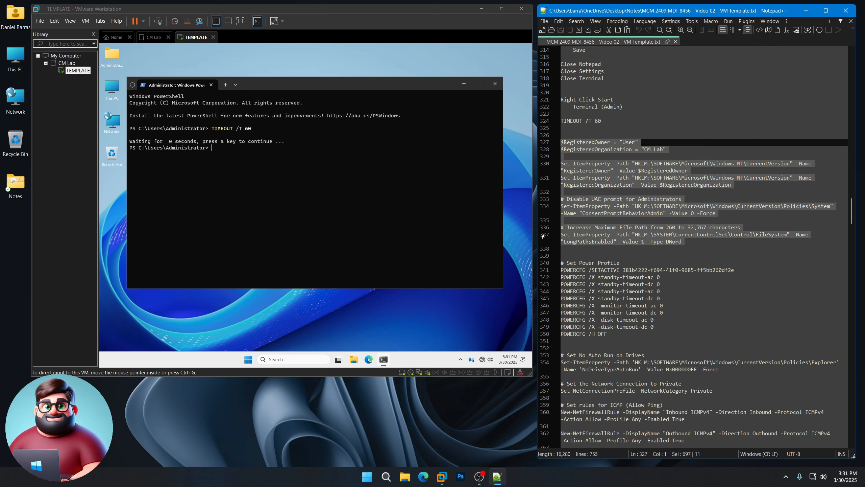
pyautogui.rightClick(581, 234)
pyautogui.click(599, 248)
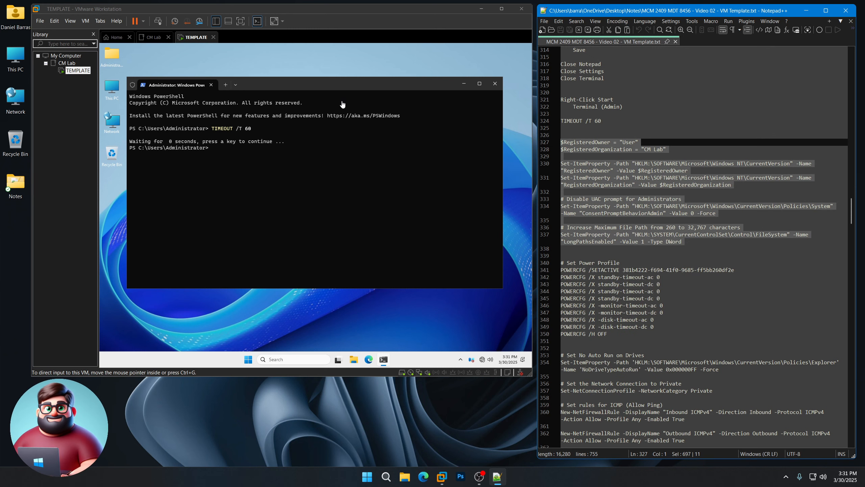
pyautogui.rightClick(309, 167)
pyautogui.scroll(-5, 605, 247)
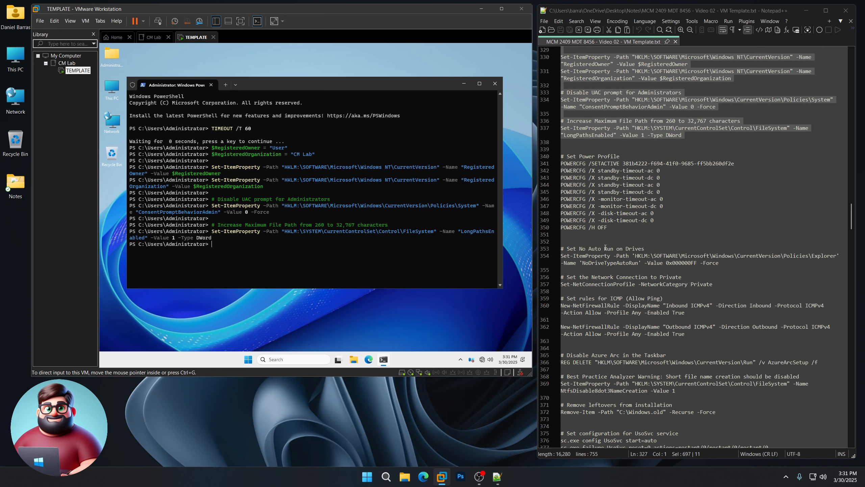
# Step: Paste and run the Set Power Profile block in PowerShell
pyautogui.moveTo(565, 235); pyautogui.dragTo(556, 158)
pyautogui.rightClick(576, 175)
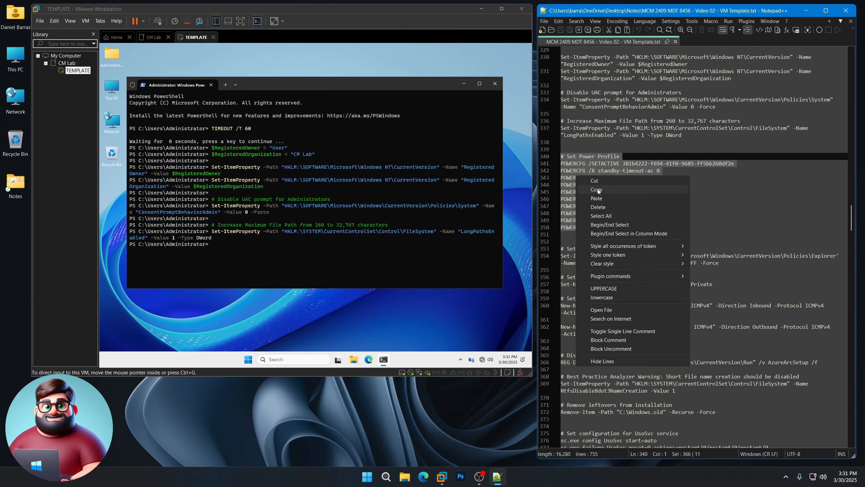
pyautogui.click(610, 190)
pyautogui.click(316, 84)
pyautogui.hotkey('ctrl', 'v')
pyautogui.press('Return')
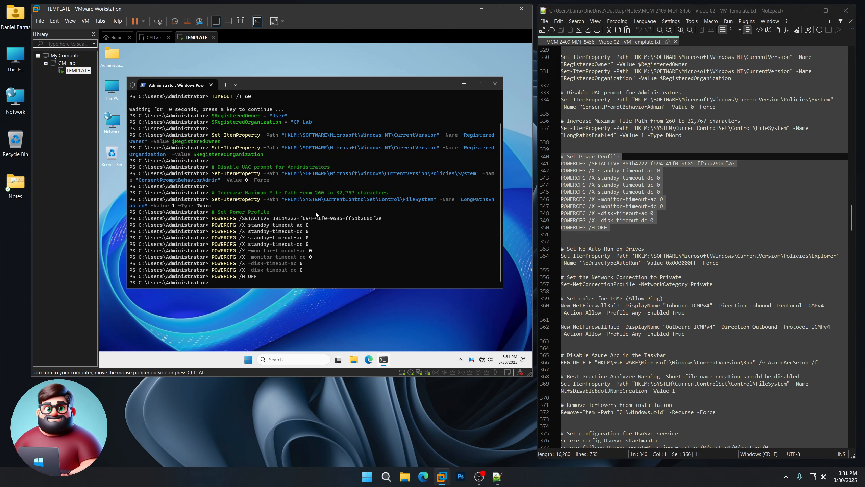
pyautogui.scroll(-7, 605, 231)
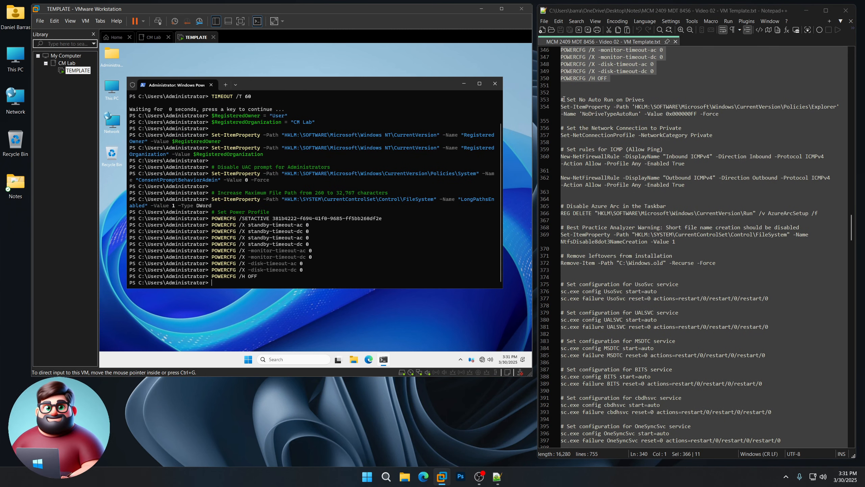
# Step: Run the AutoRun, private-network and ICMP firewall rule lines in PowerShell
pyautogui.click(562, 99)
pyautogui.moveTo(562, 99); pyautogui.dragTo(573, 193)
pyautogui.rightClick(578, 183)
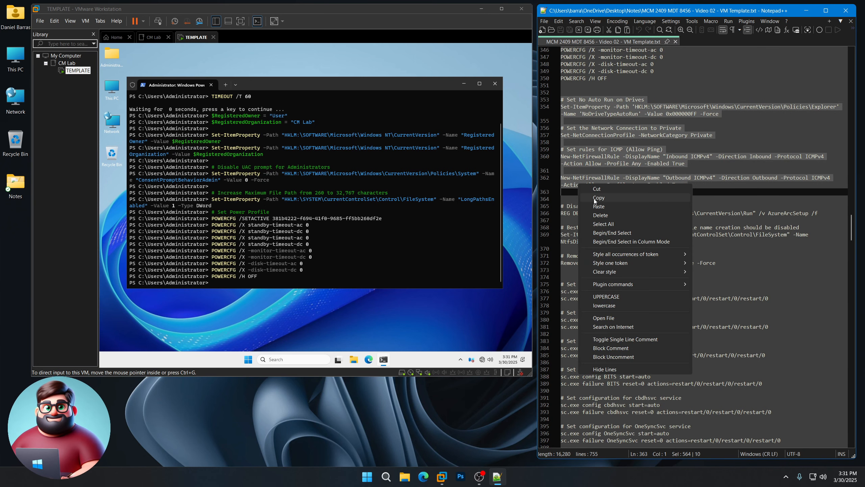
pyautogui.click(613, 198)
pyautogui.rightClick(323, 209)
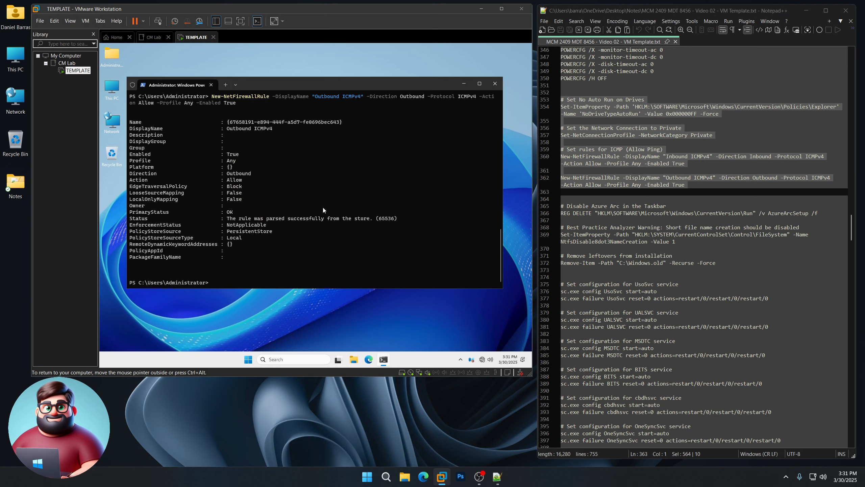
# Step: Run the Azure Arc, 8dot3-name and Windows.old cleanup lines in PowerShell
pyautogui.scroll(-5, 603, 196)
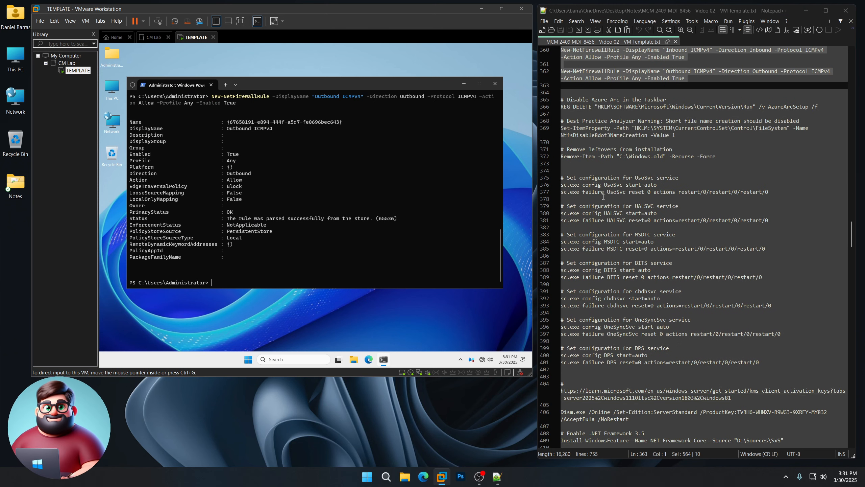
pyautogui.moveTo(561, 99); pyautogui.dragTo(693, 163)
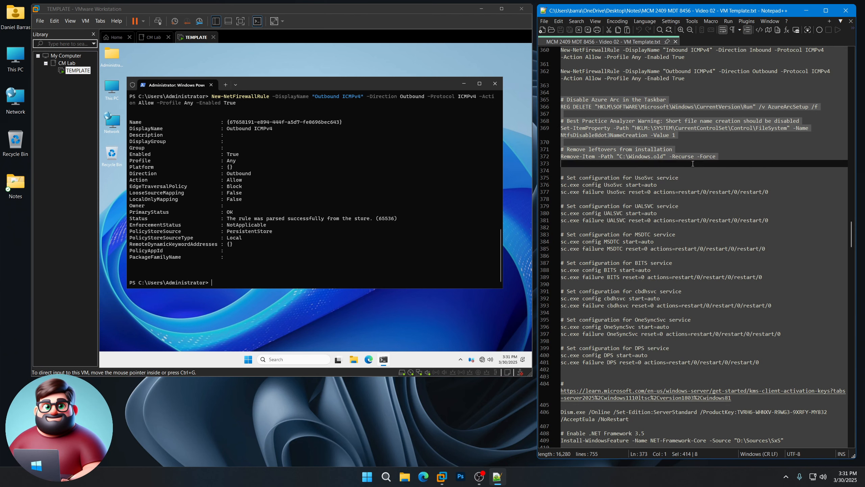
pyautogui.rightClick(619, 158)
pyautogui.click(634, 168)
pyautogui.click(334, 90)
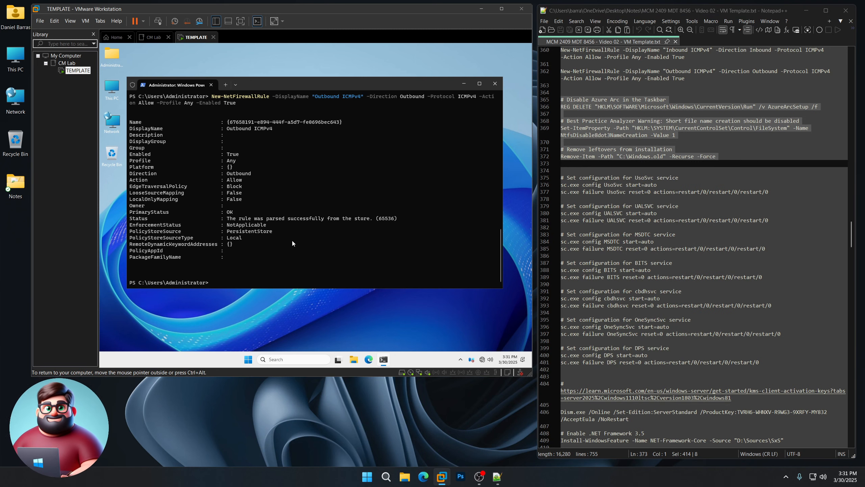
pyautogui.rightClick(292, 239)
# Step: Paste and run the service configuration lines 375–401 in PowerShell
pyautogui.scroll(-5, 563, 71)
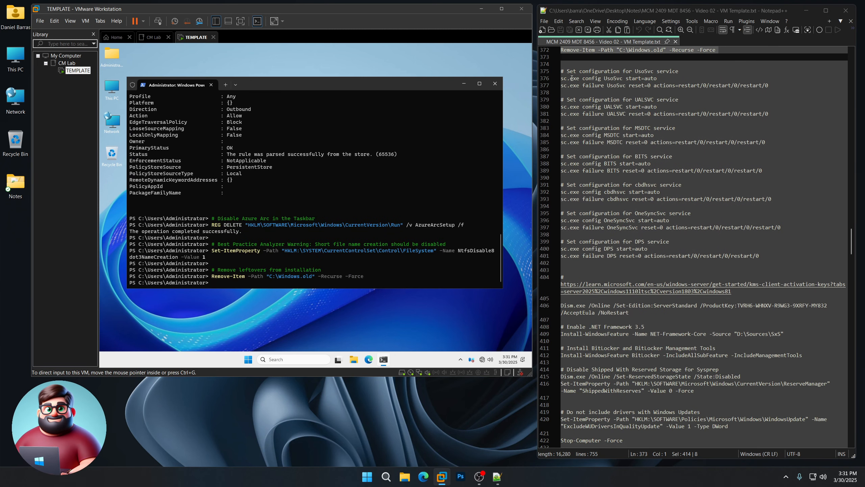
pyautogui.moveTo(562, 70); pyautogui.dragTo(593, 263)
pyautogui.rightClick(594, 250)
pyautogui.click(613, 261)
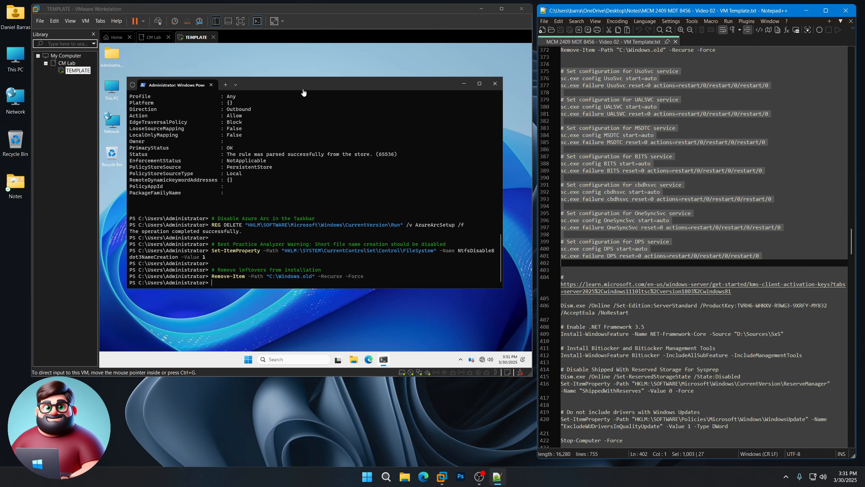
pyautogui.rightClick(323, 244)
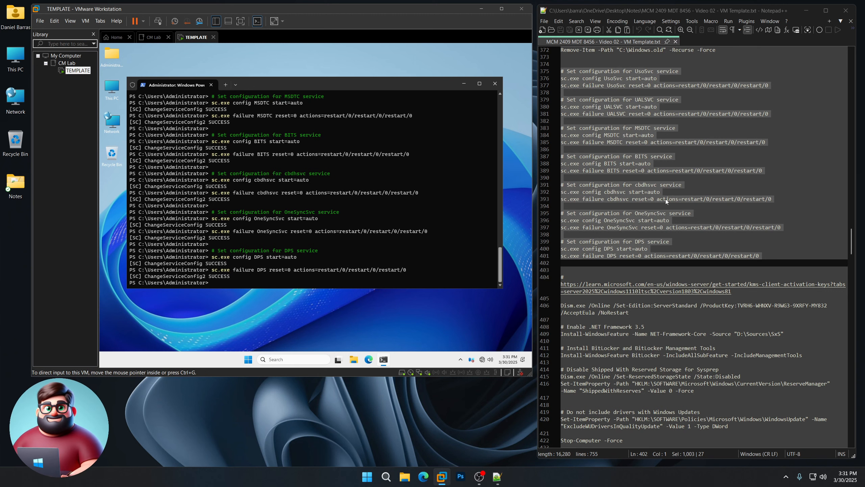
pyautogui.scroll(-7, 632, 224)
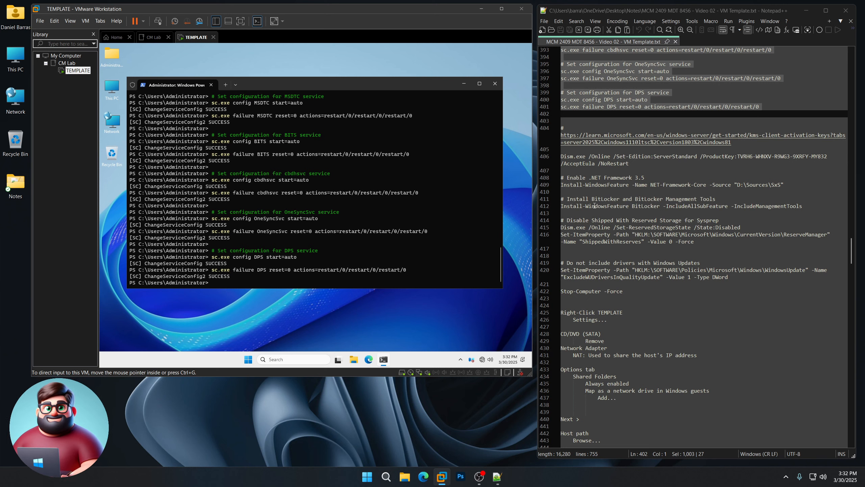
# Step: Paste and run the Server edition, .NET 3.5, BitLocker and reserved-storage lines 404–416 in the VM's PowerShell
pyautogui.moveTo(562, 127); pyautogui.dragTo(573, 247)
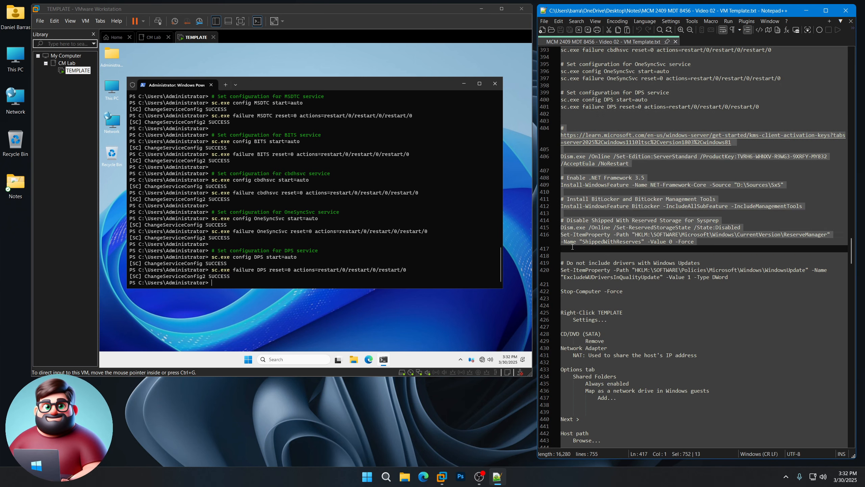
pyautogui.rightClick(581, 236)
pyautogui.click(604, 248)
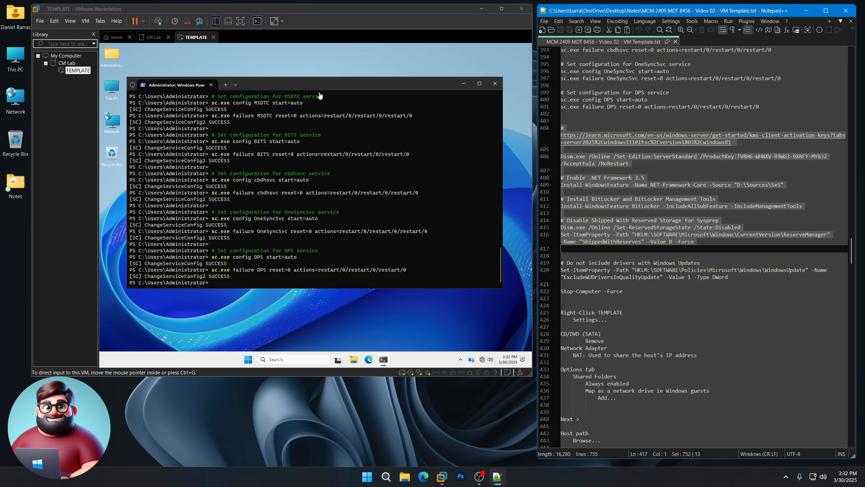
pyautogui.click(311, 219)
pyautogui.rightClick(311, 219)
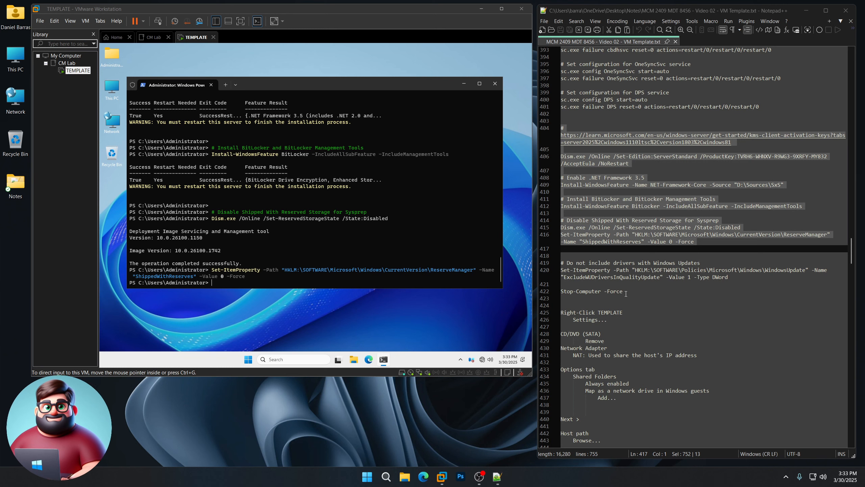
# Step: Copy the driver-update and shutdown lines 419–422 from Notepad++
pyautogui.moveTo(642, 292); pyautogui.dragTo(562, 263)
pyautogui.rightClick(577, 266)
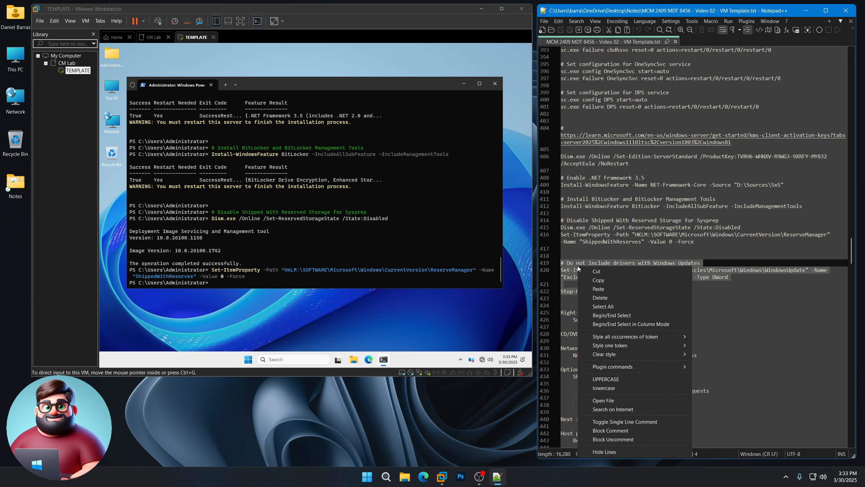
pyautogui.click(599, 279)
# Step: Run the driver-update exclusion and Stop-Computer -Force commands to shut the VM down
pyautogui.click(294, 87)
pyautogui.rightClick(295, 221)
pyautogui.press('Return')
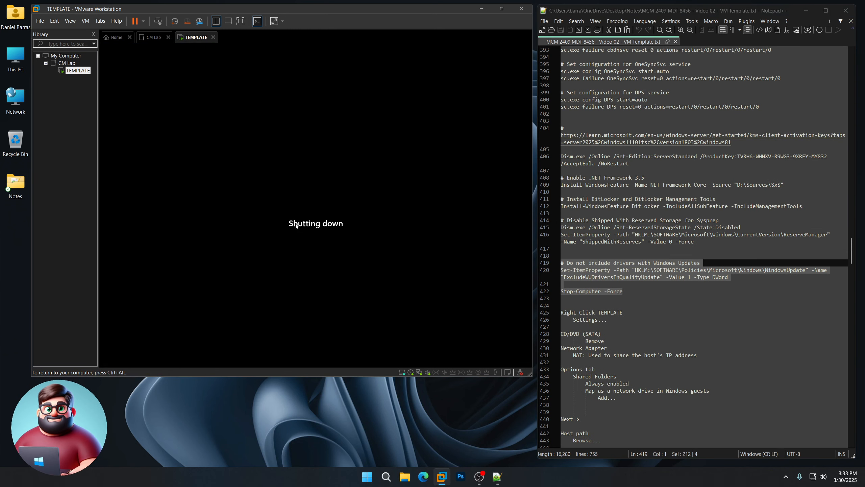
# Step: Select the powered-off TEMPLATE VM in the Library and bring up its actions
pyautogui.scroll(-7, 630, 259)
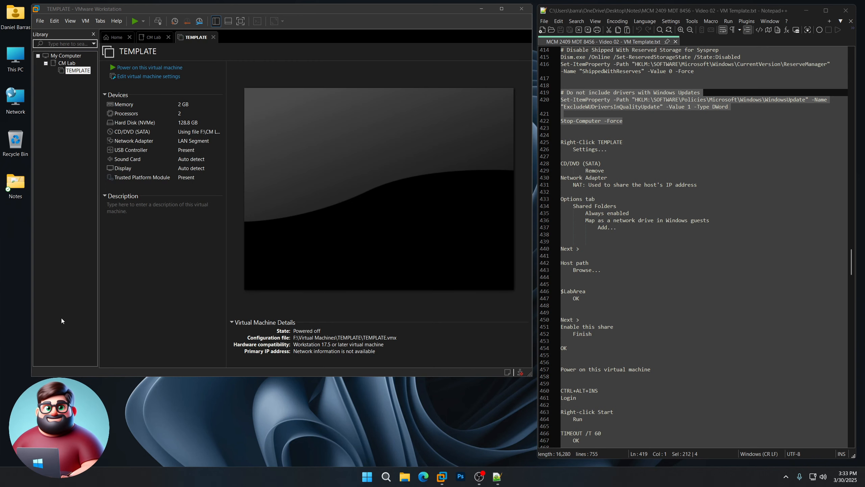
pyautogui.click(81, 74)
pyautogui.rightClick(81, 74)
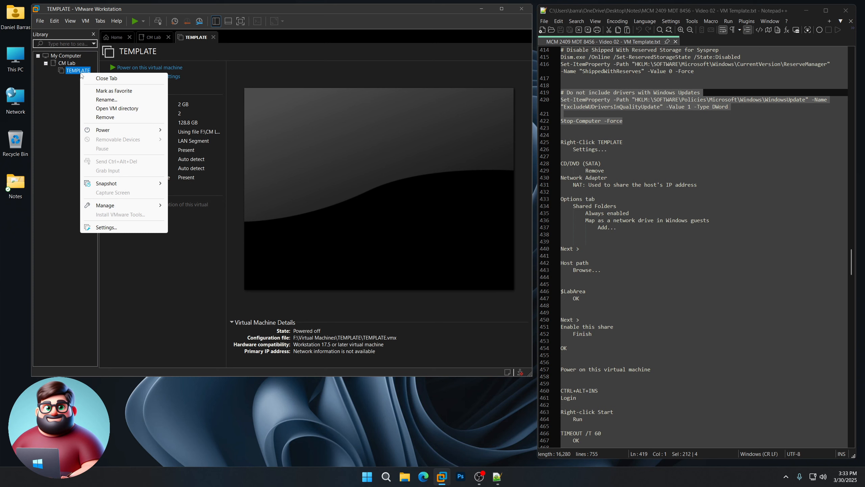
# Step: Remove the CD/DVD drive from TEMPLATE and set its network adapter to NAT
pyautogui.click(122, 229)
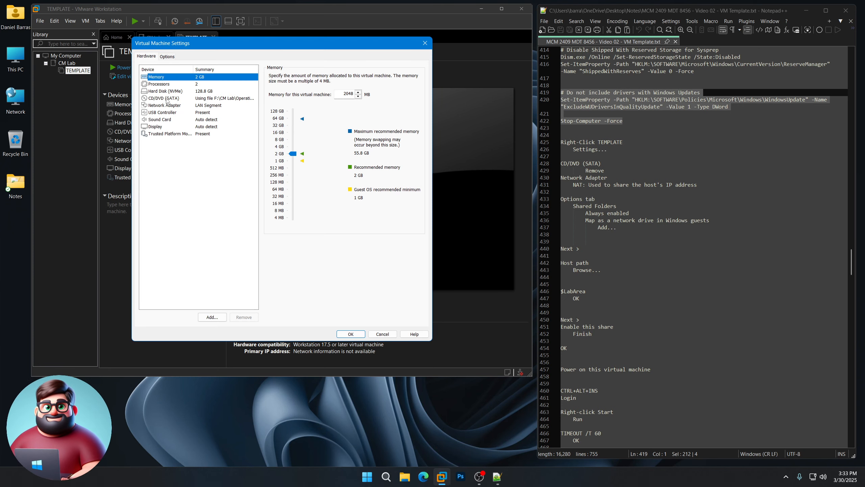
pyautogui.click(166, 99)
pyautogui.click(244, 317)
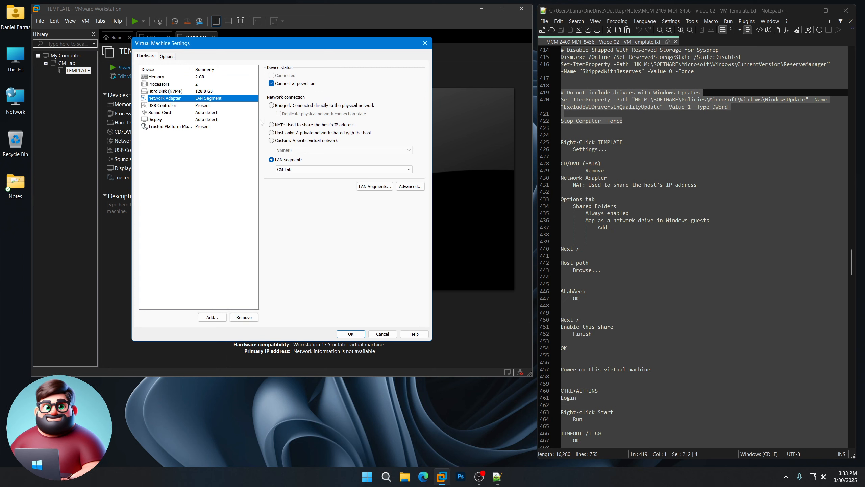
pyautogui.click(271, 125)
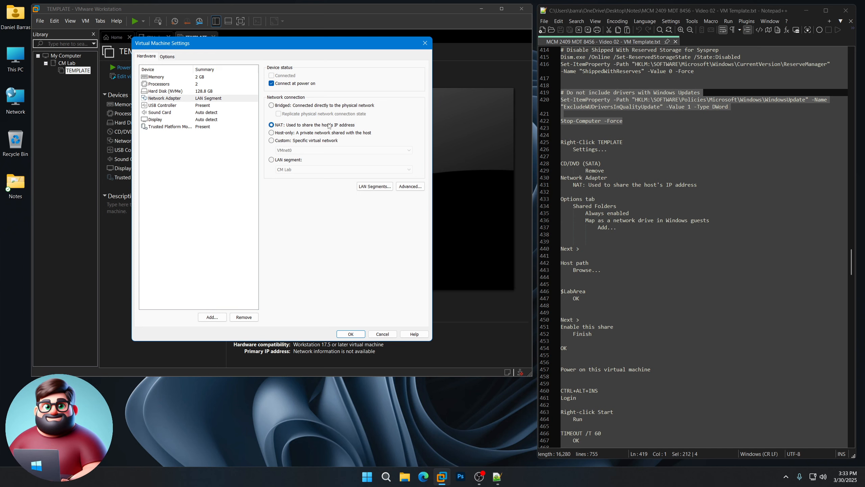
# Step: Set Shared Folders to Always enabled and map them as a guest network drive
pyautogui.click(170, 57)
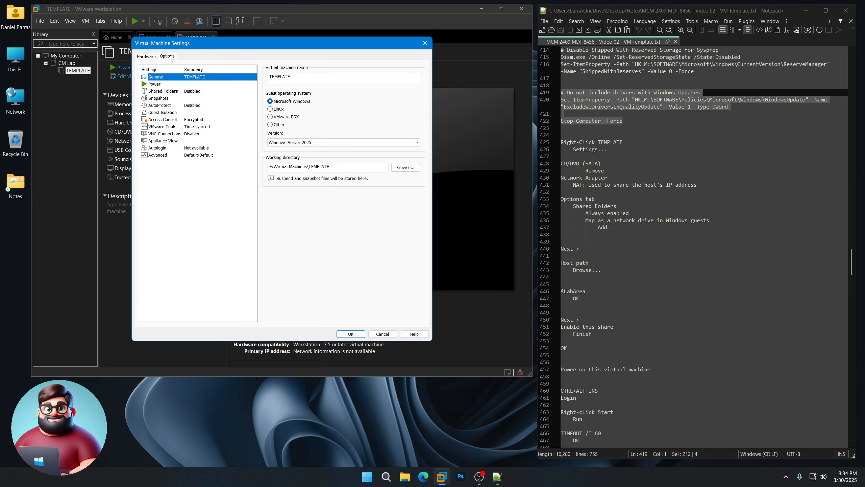
pyautogui.click(189, 92)
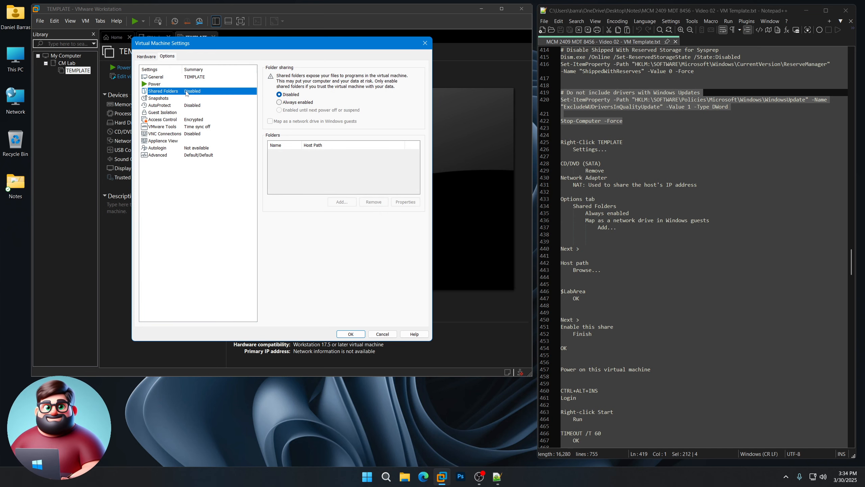
pyautogui.click(285, 103)
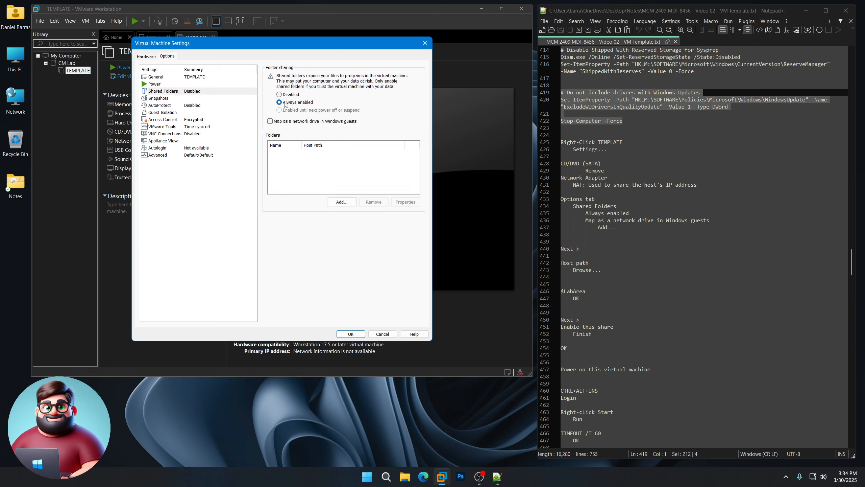
pyautogui.click(296, 122)
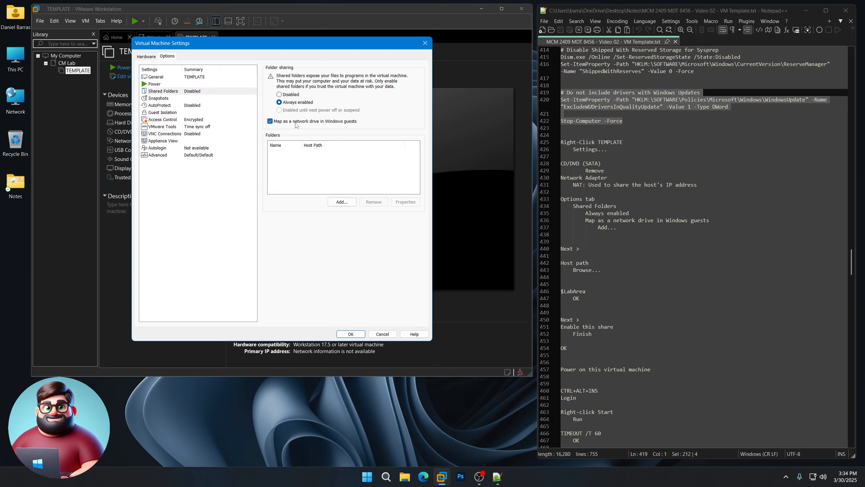
# Step: Add F:\CM Lab as a shared folder and save the VM settings
pyautogui.click(341, 202)
pyautogui.click(323, 260)
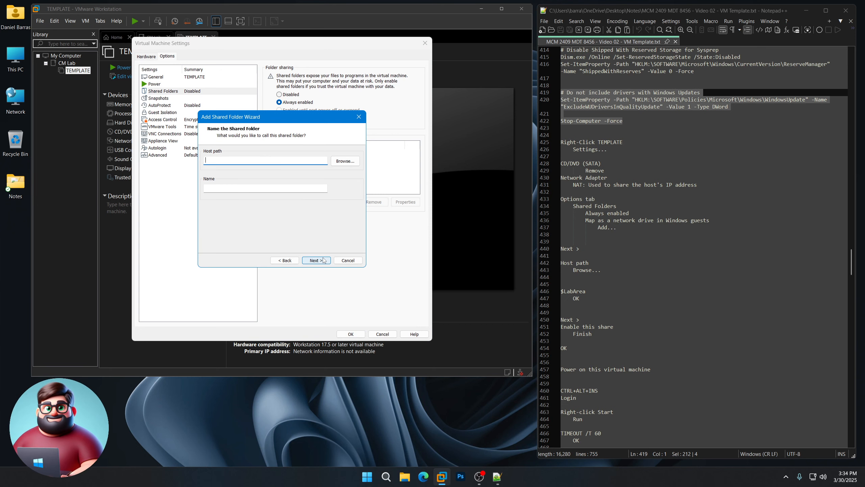
pyautogui.click(345, 161)
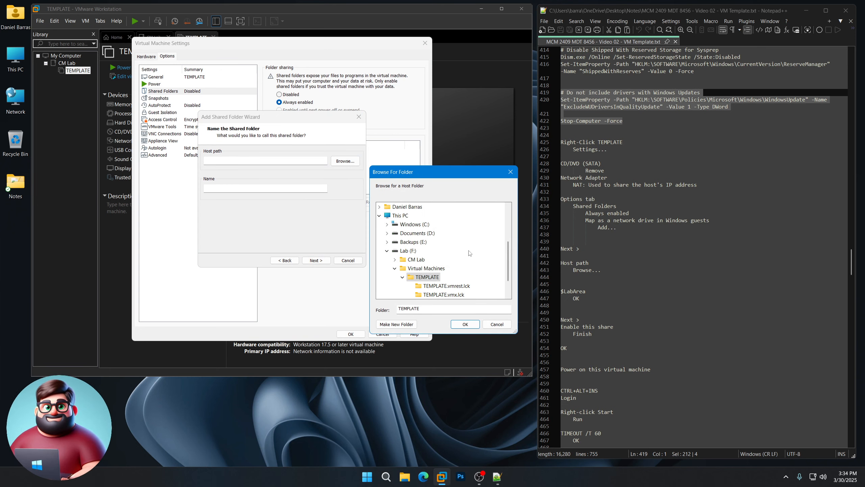
pyautogui.click(413, 261)
pyautogui.click(465, 324)
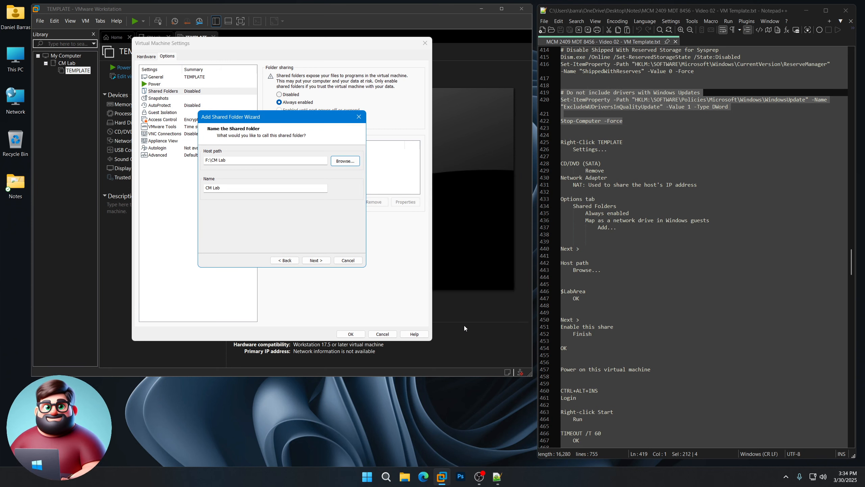
pyautogui.click(316, 260)
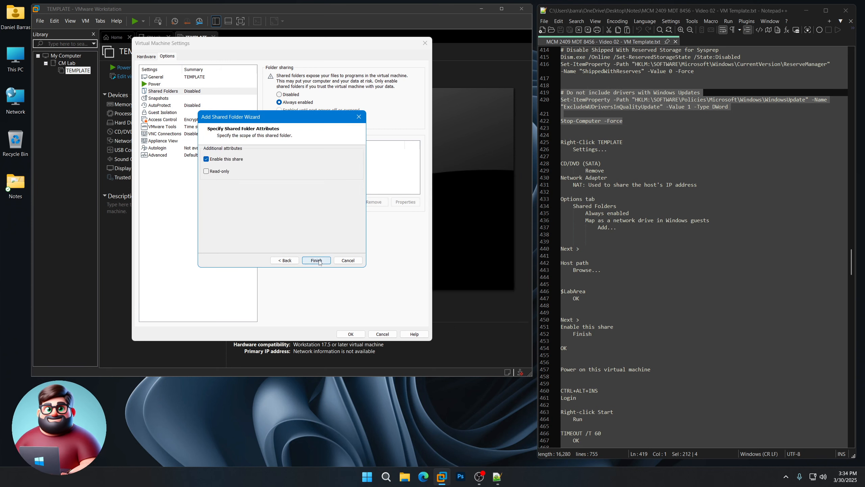
pyautogui.click(318, 261)
pyautogui.click(354, 333)
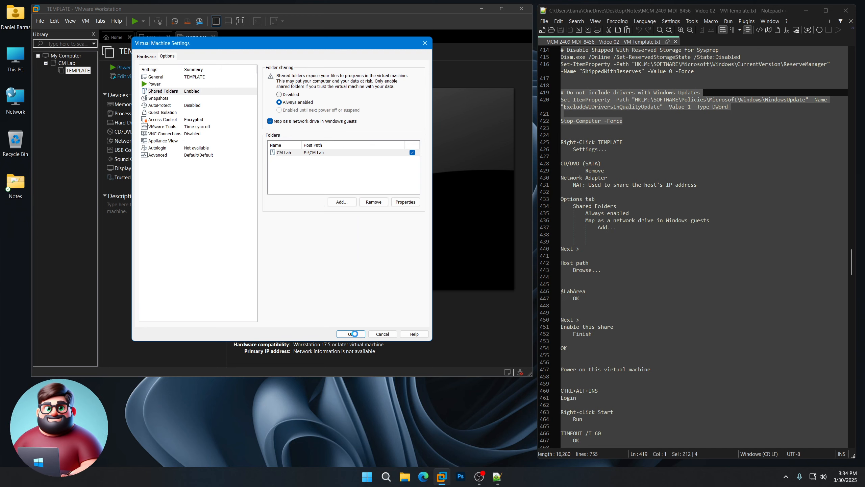
pyautogui.scroll(-10, 663, 135)
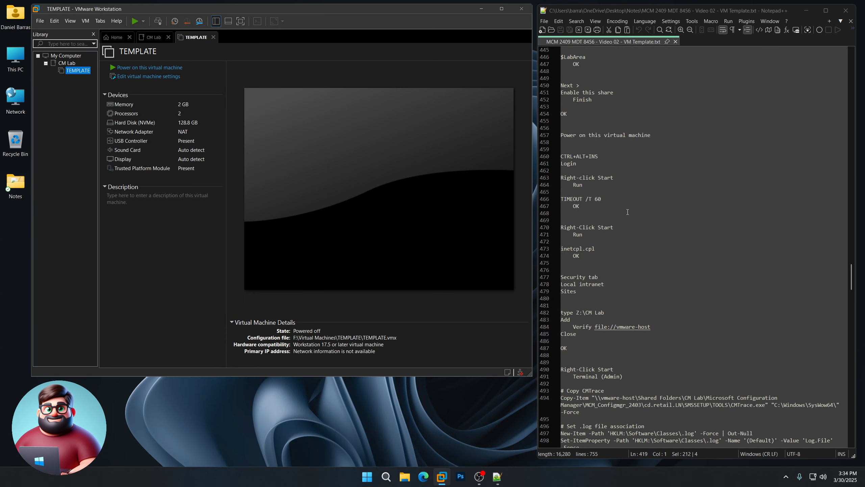
# Step: Power on the TEMPLATE virtual machine
pyautogui.click(663, 135)
pyautogui.moveTo(664, 135); pyautogui.dragTo(552, 136)
pyautogui.click(136, 68)
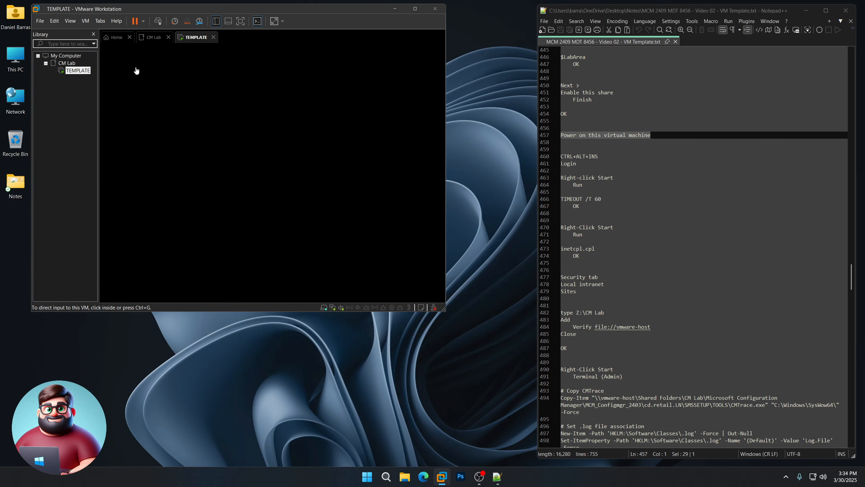
pyautogui.scroll(-1, 558, 199)
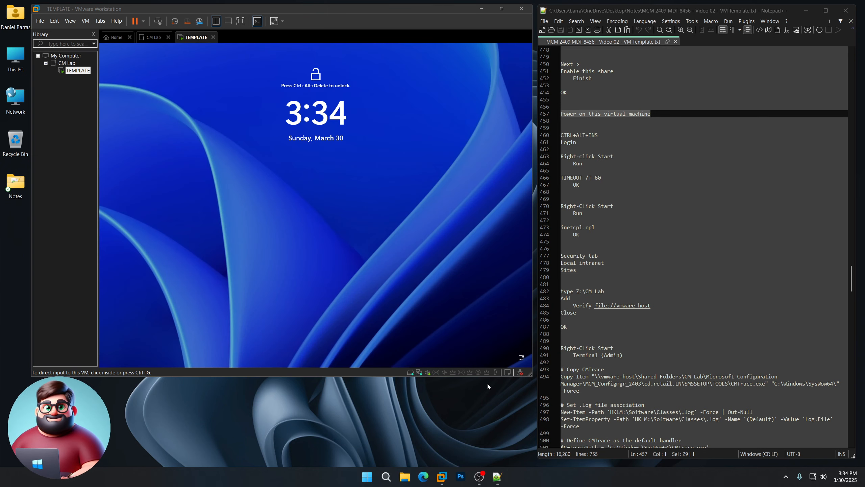
# Step: Sign in to the guest as Administrator using Ctrl+Alt+Insert and the account password
pyautogui.click(359, 233)
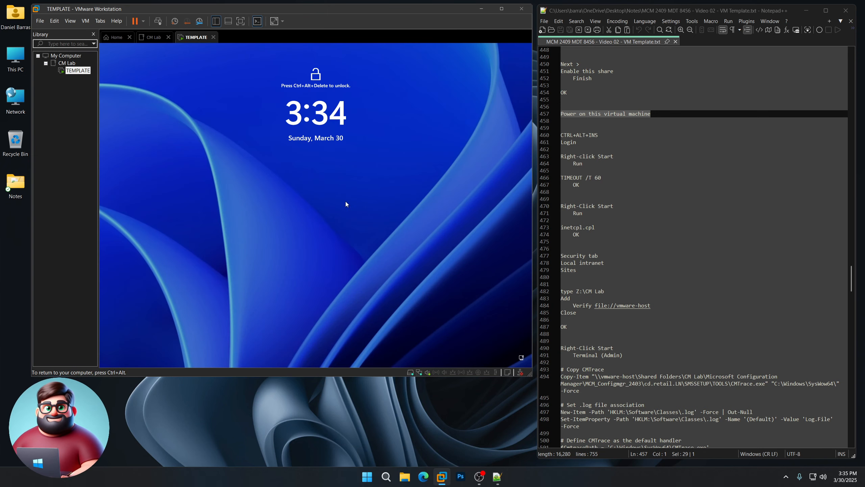
pyautogui.press('ctrl+alt+Insert')
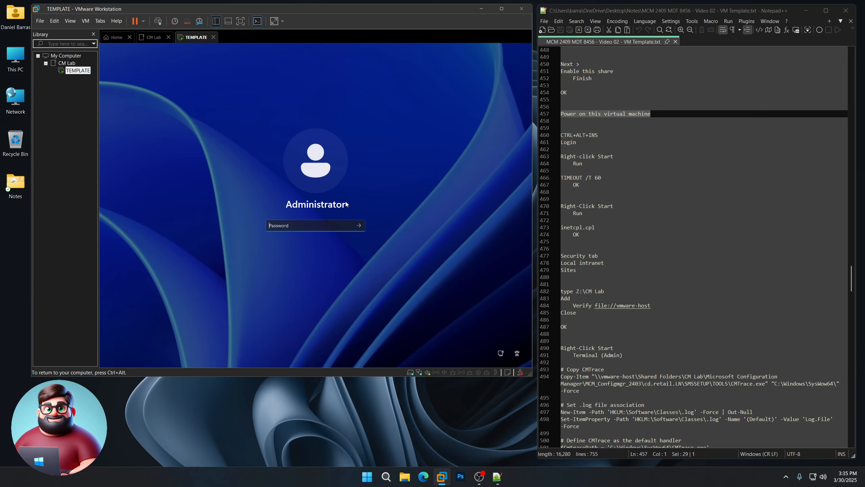
pyautogui.write('P@ssw0rd••••••••')
pyautogui.press('Return')
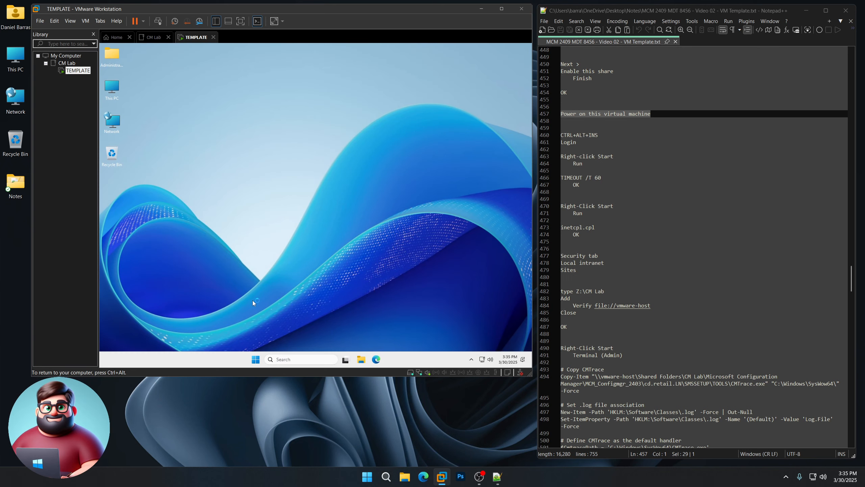
# Step: Run TIMEOUT /T 60 as administrator from the Run history, then reopen the Start power-user menu
pyautogui.rightClick(256, 359)
pyautogui.click(237, 320)
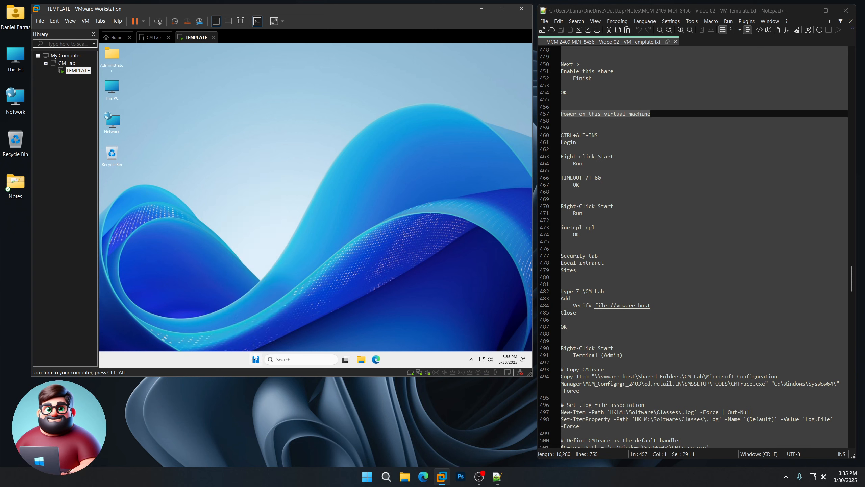
pyautogui.rightClick(256, 358)
pyautogui.click(237, 320)
pyautogui.click(231, 308)
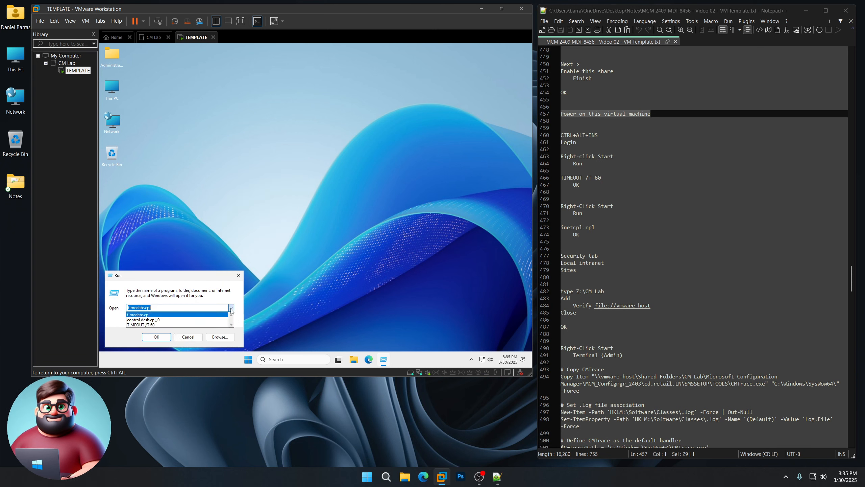
pyautogui.click(143, 324)
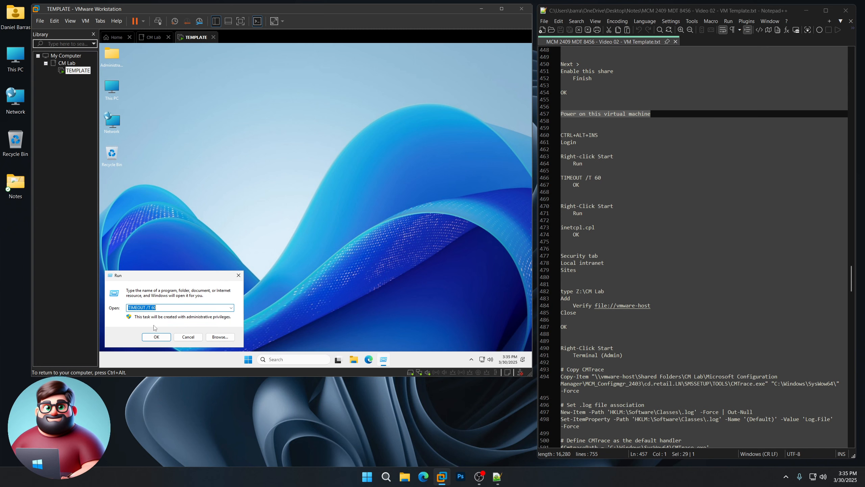
pyautogui.click(156, 337)
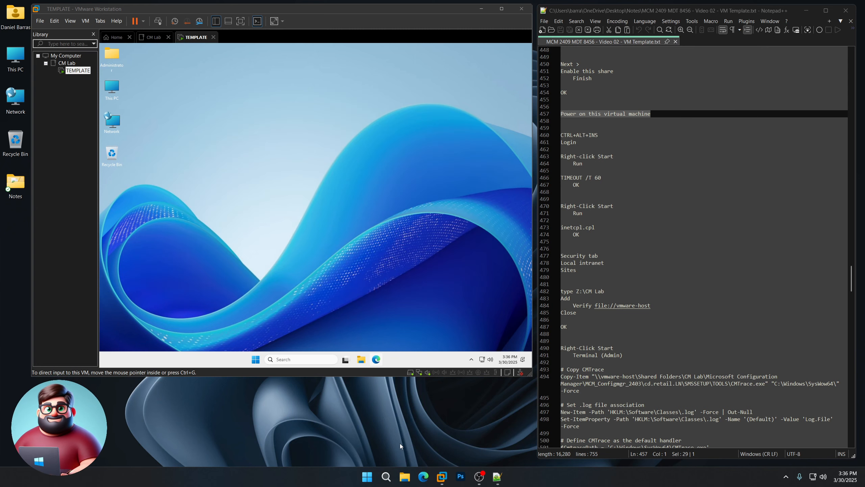
pyautogui.click(288, 314)
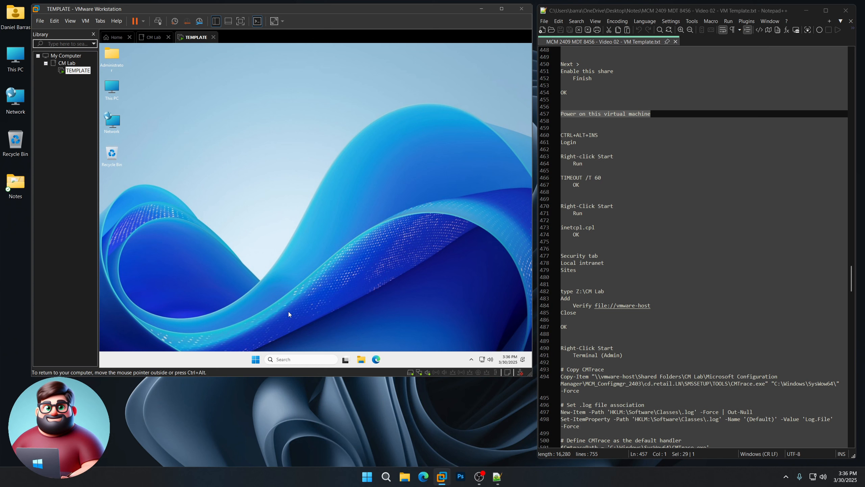
pyautogui.rightClick(256, 359)
# Step: Open Internet Properties by running inetcpl.cpl
pyautogui.click(245, 318)
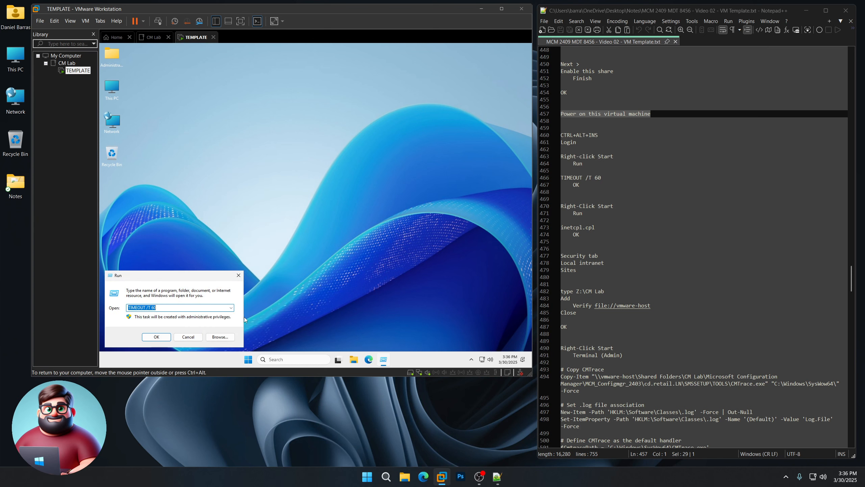
pyautogui.write('inetc')
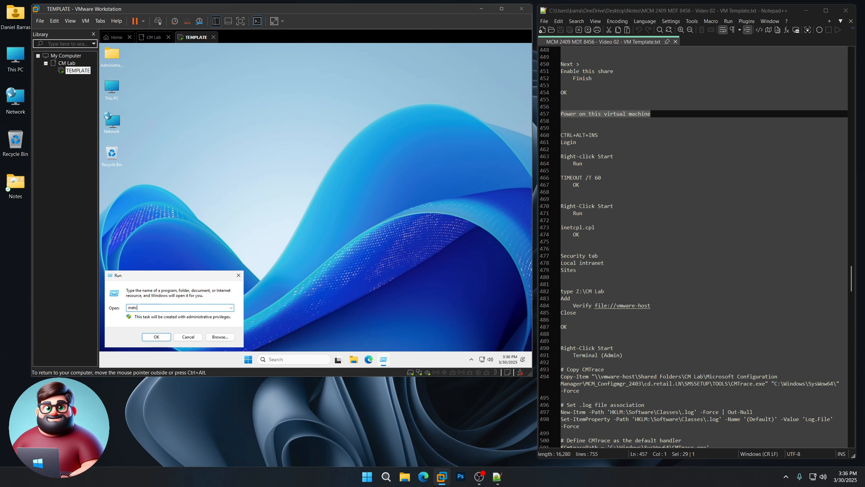
pyautogui.write('pl.cpl')
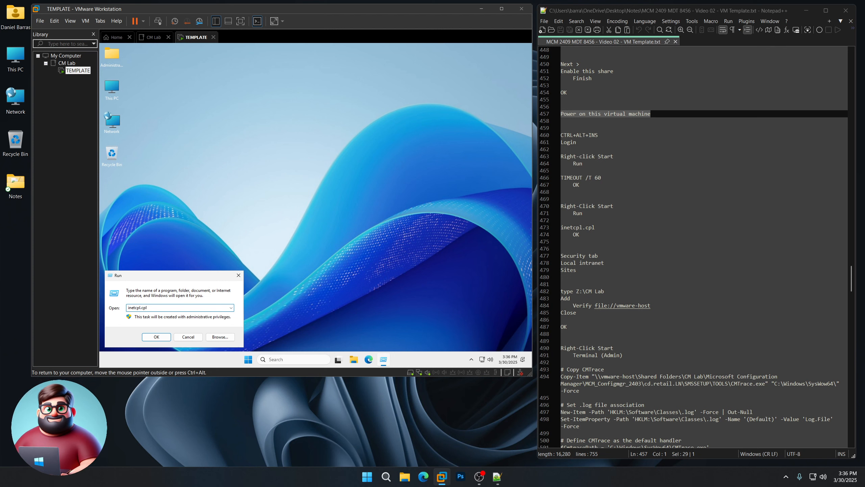
pyautogui.press('Return')
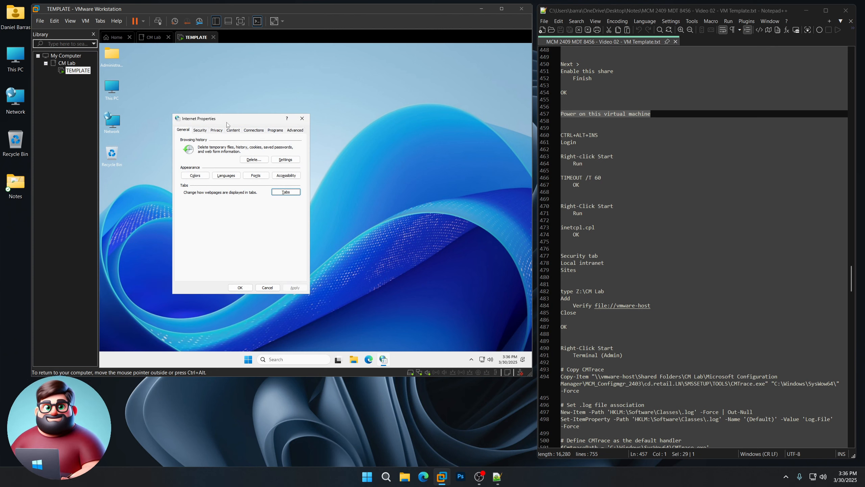
# Step: Add Z:\CM Lab (file://vmware-host) to Local intranet sites and close Internet Properties
pyautogui.click(200, 131)
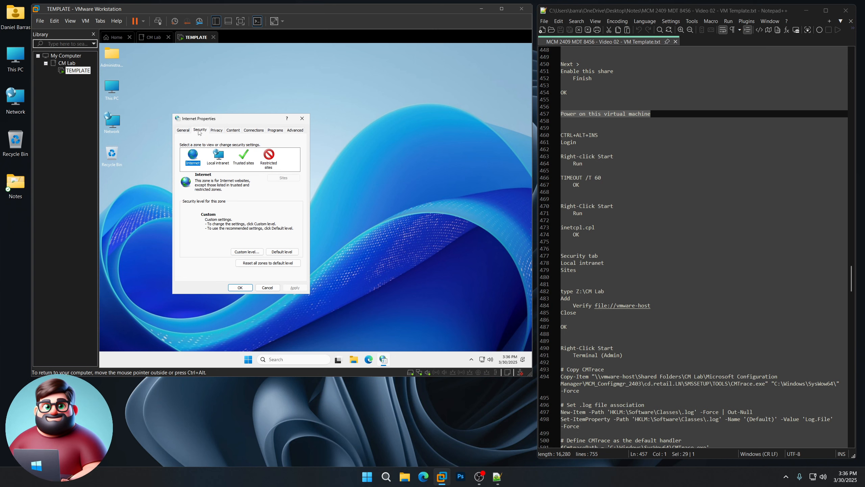
pyautogui.click(215, 156)
pyautogui.click(282, 180)
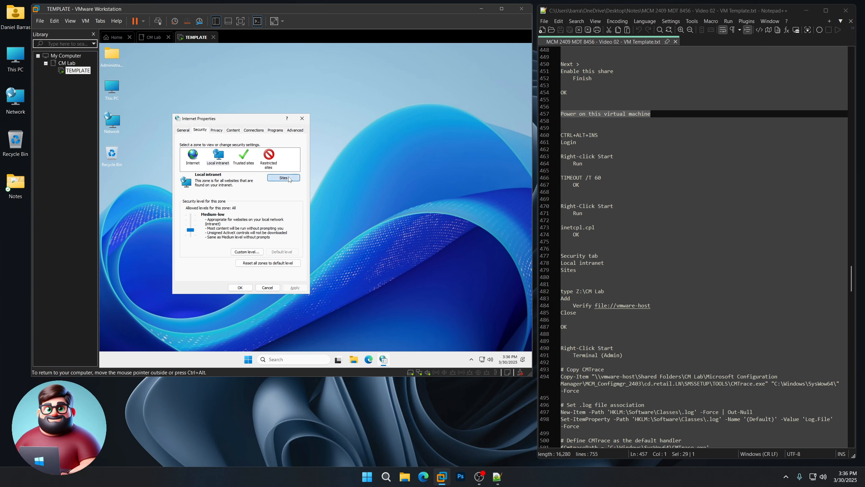
pyautogui.write('Z:\\CM')
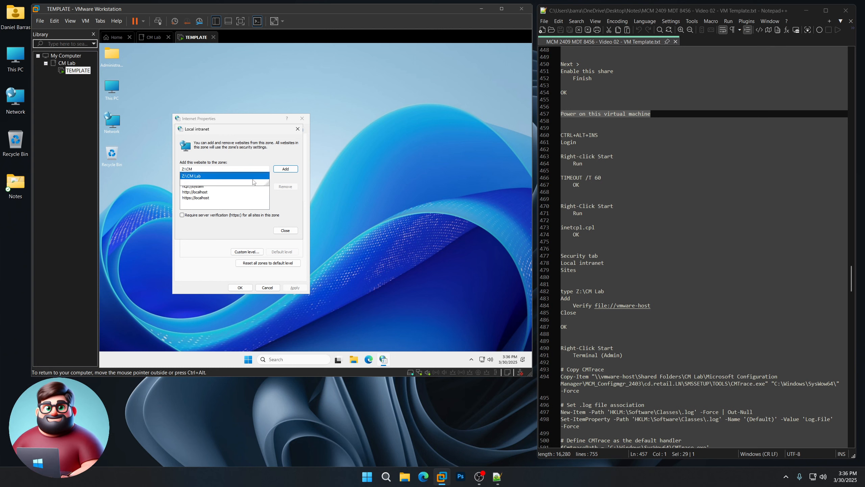
pyautogui.click(242, 178)
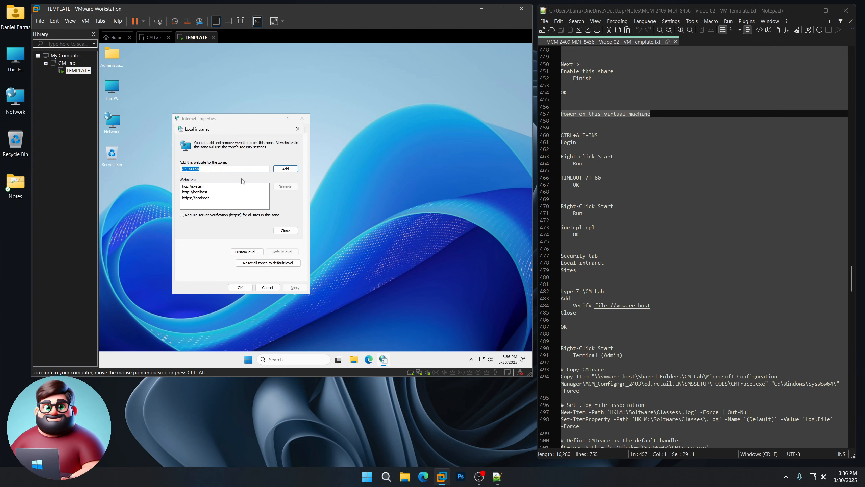
pyautogui.click(289, 170)
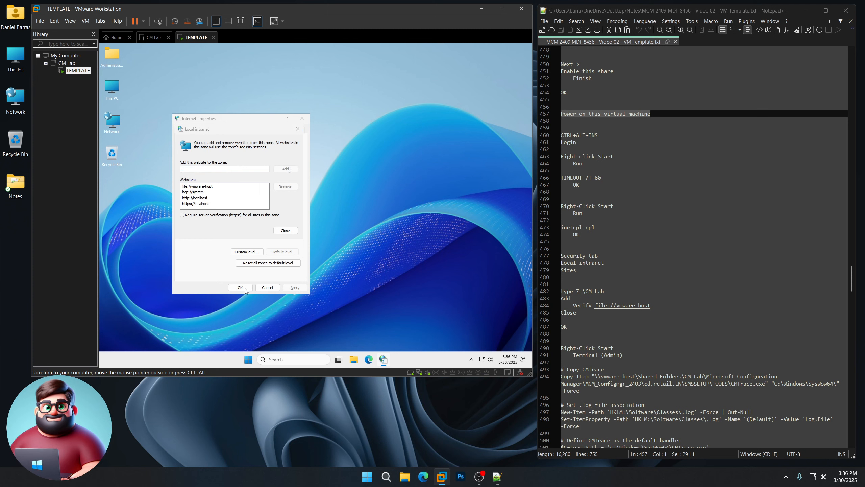
pyautogui.click(285, 229)
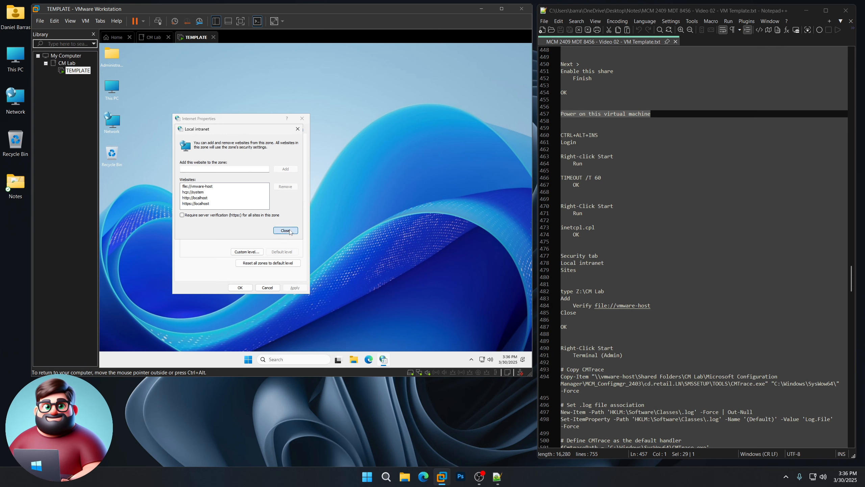
pyautogui.click(240, 287)
pyautogui.scroll(-1, 624, 247)
pyautogui.scroll(-11, 624, 248)
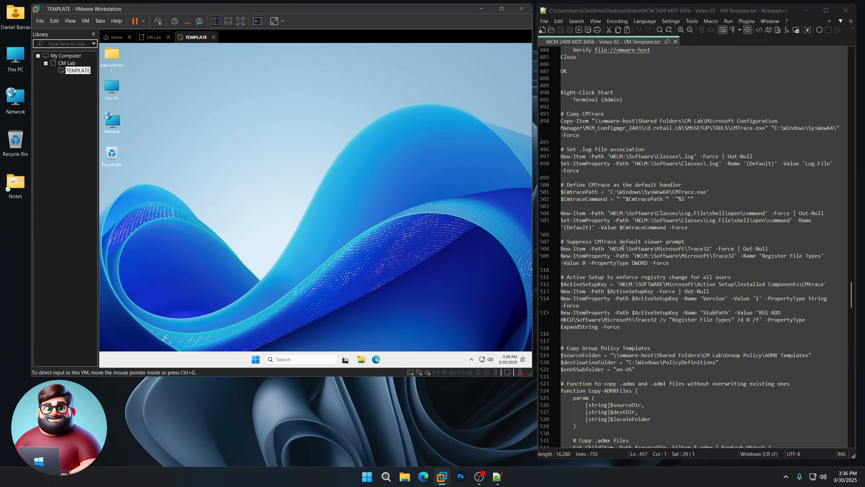
# Step: Launch Terminal (Admin) in the VM and nudge the PowerShell window into place
pyautogui.rightClick(255, 360)
pyautogui.click(254, 268)
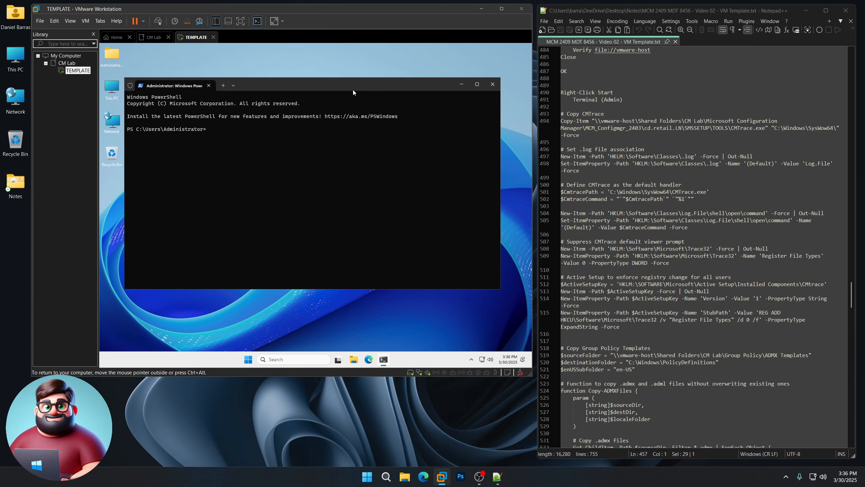
pyautogui.moveTo(345, 87); pyautogui.dragTo(353, 83)
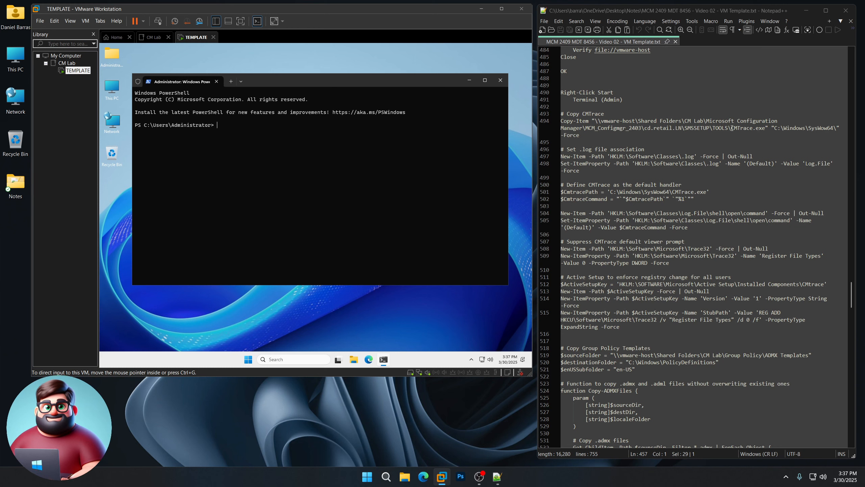
# Step: Highlight the CMTrace copy, .log association, default handler and viewer-prompt steps in the notes
pyautogui.moveTo(732, 128); pyautogui.dragTo(759, 128)
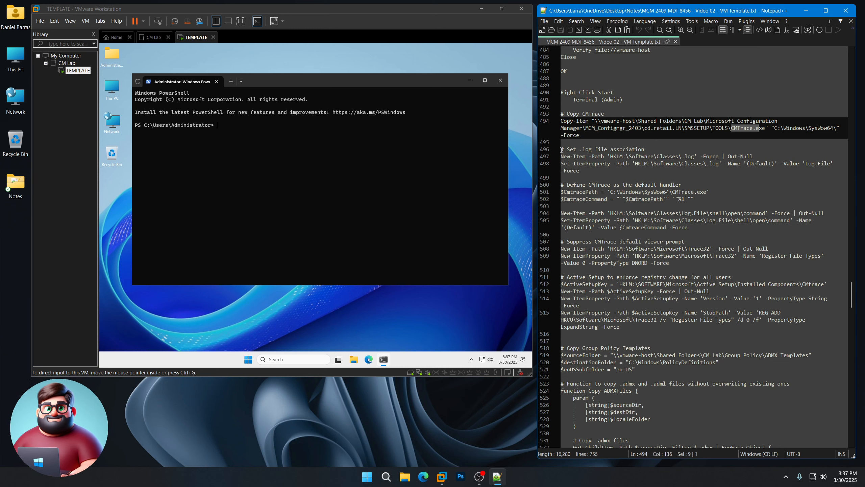
pyautogui.moveTo(562, 149); pyautogui.dragTo(658, 147)
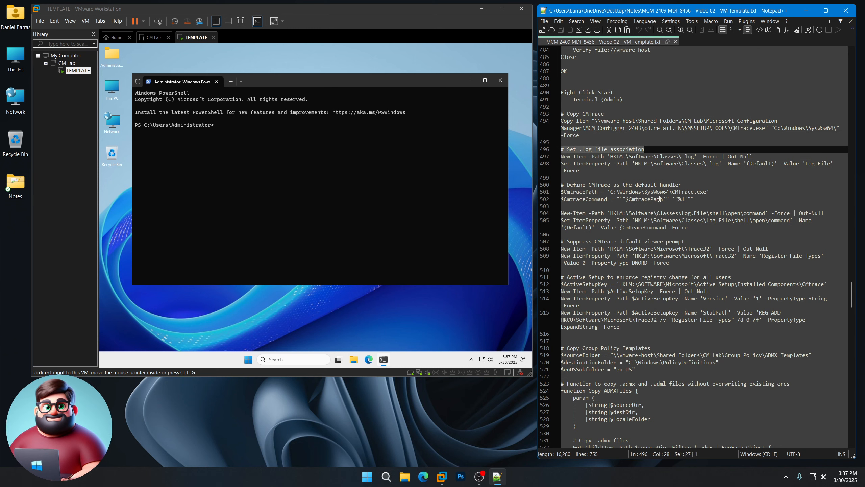
pyautogui.moveTo(685, 185); pyautogui.dragTo(568, 184)
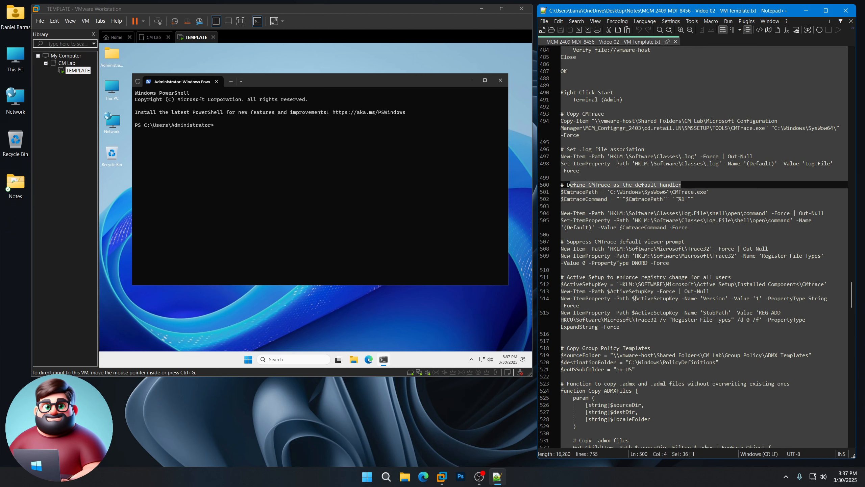
pyautogui.moveTo(686, 242); pyautogui.dragTo(567, 241)
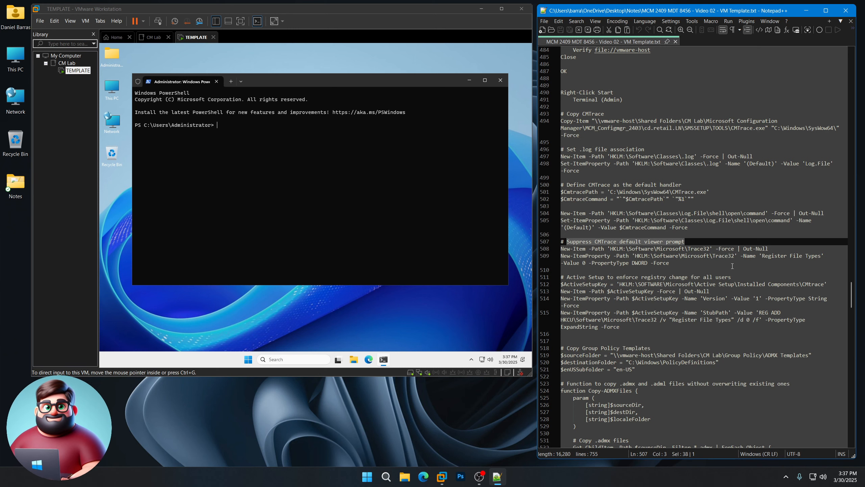
pyautogui.scroll(-4, 670, 256)
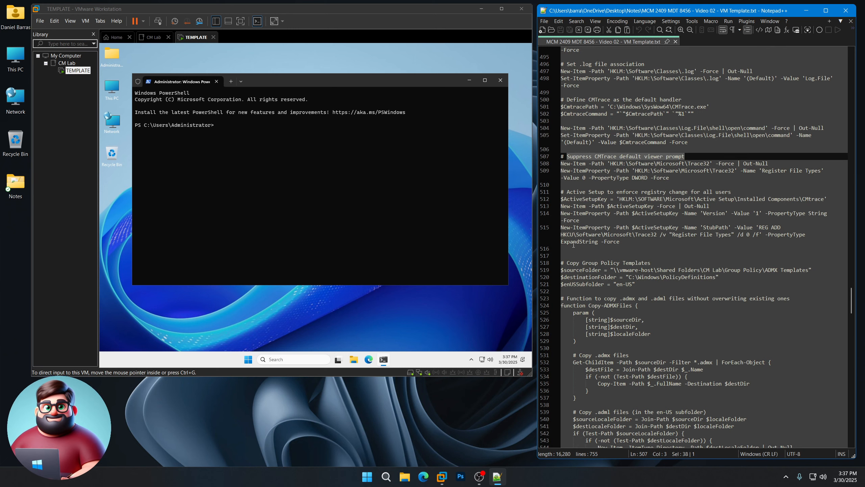
pyautogui.scroll(2, 575, 236)
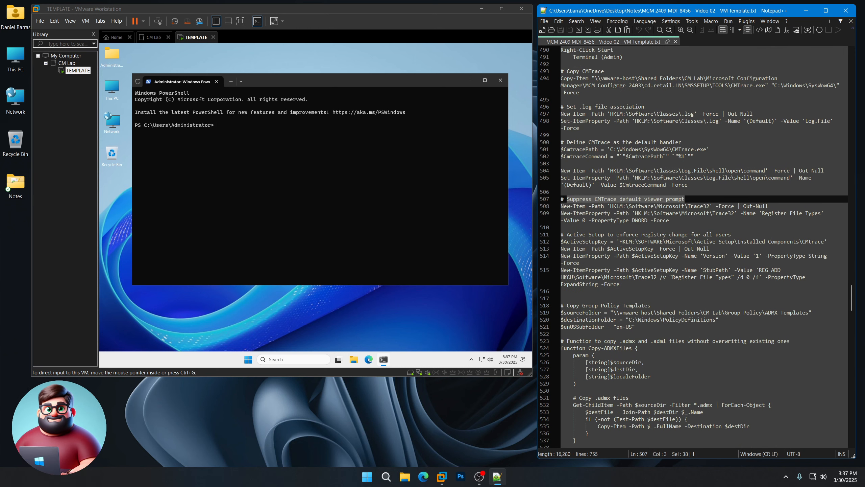
# Step: Copy the CMTrace script block (lines 493–515) and run it in the VM's PowerShell
pyautogui.moveTo(561, 72); pyautogui.dragTo(590, 291)
pyautogui.rightClick(590, 291)
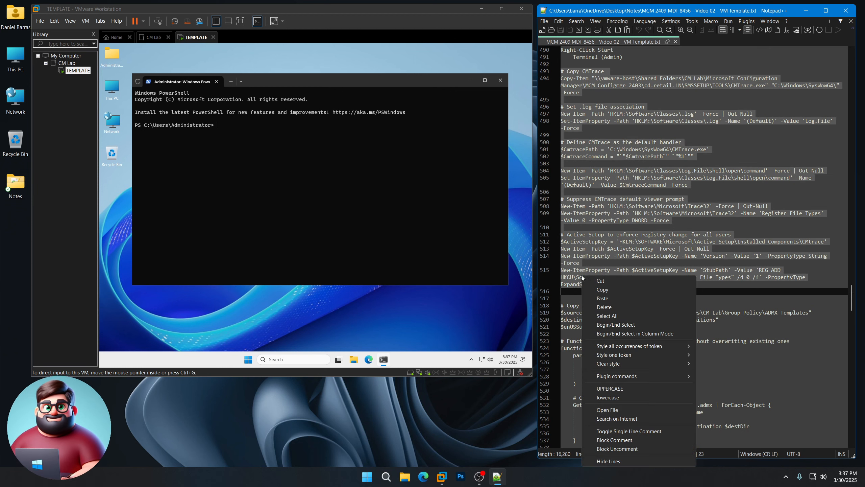
pyautogui.click(605, 294)
pyautogui.click(281, 183)
pyautogui.rightClick(281, 183)
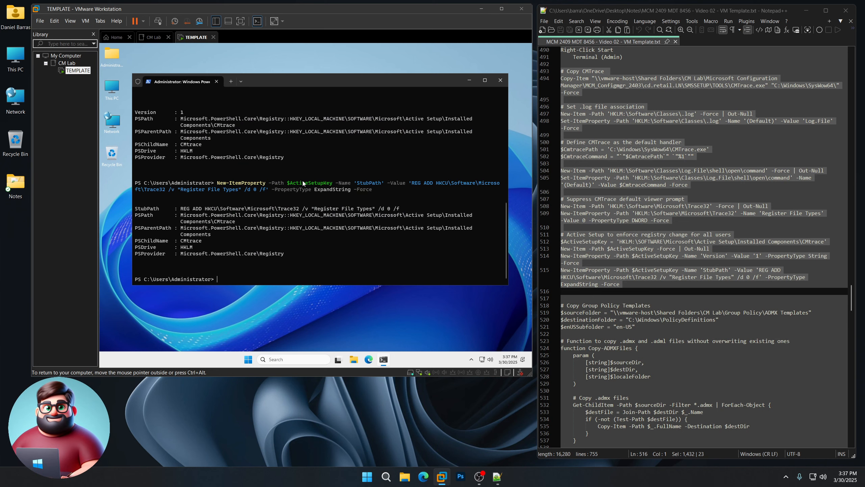
pyautogui.scroll(-11, 623, 200)
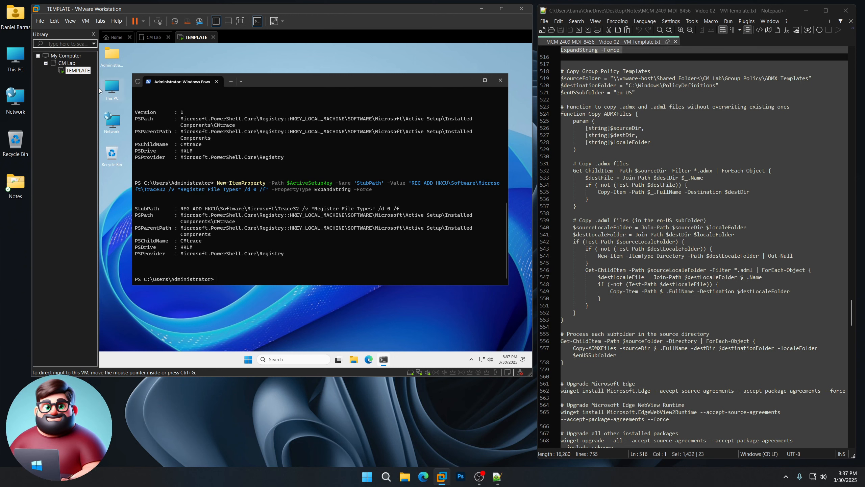
# Step: Highlight the C:\Windows\PolicyDefinitions destination and en-US subfolder in the templates script
pyautogui.moveTo(630, 85); pyautogui.dragTo(711, 85)
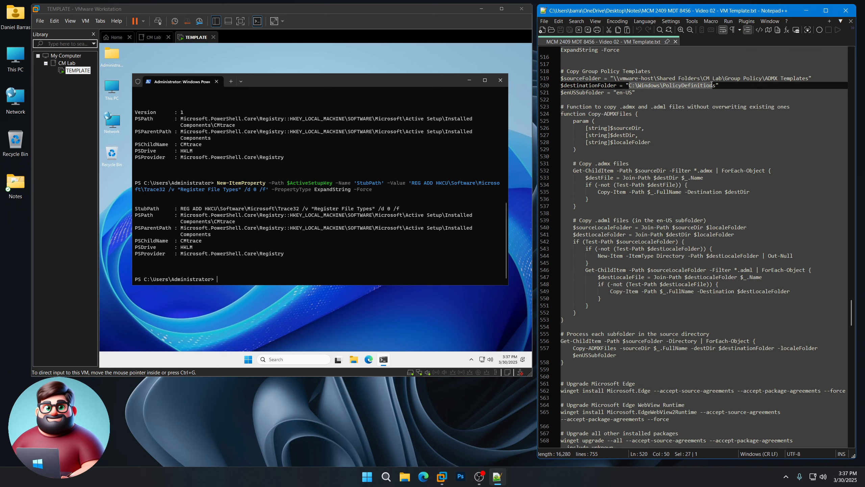
pyautogui.moveTo(616, 92); pyautogui.dragTo(633, 93)
pyautogui.click(619, 95)
pyautogui.moveTo(617, 92); pyautogui.dragTo(633, 93)
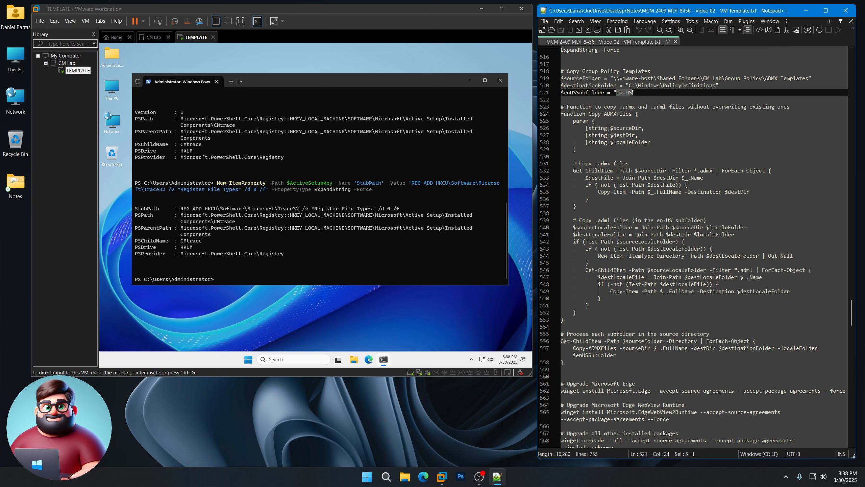
pyautogui.click(591, 97)
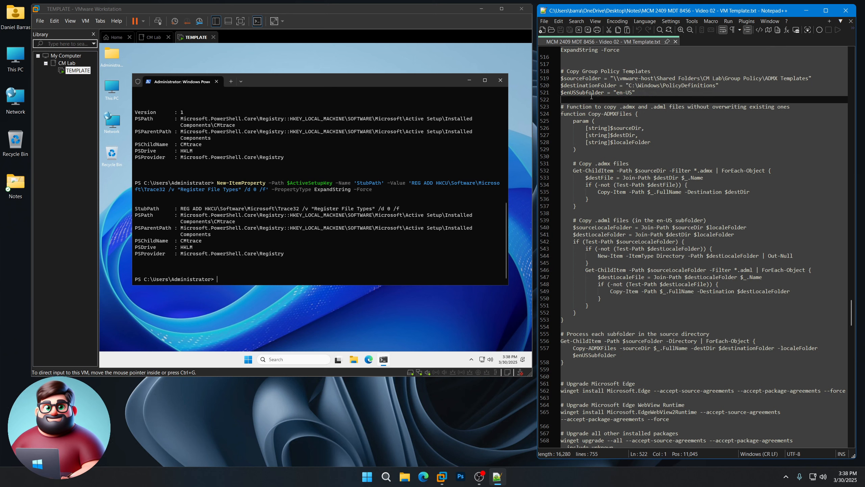
# Step: Copy the Group Policy templates script (lines 518–558) and run it in PowerShell
pyautogui.moveTo(562, 71); pyautogui.dragTo(566, 368)
pyautogui.rightClick(598, 349)
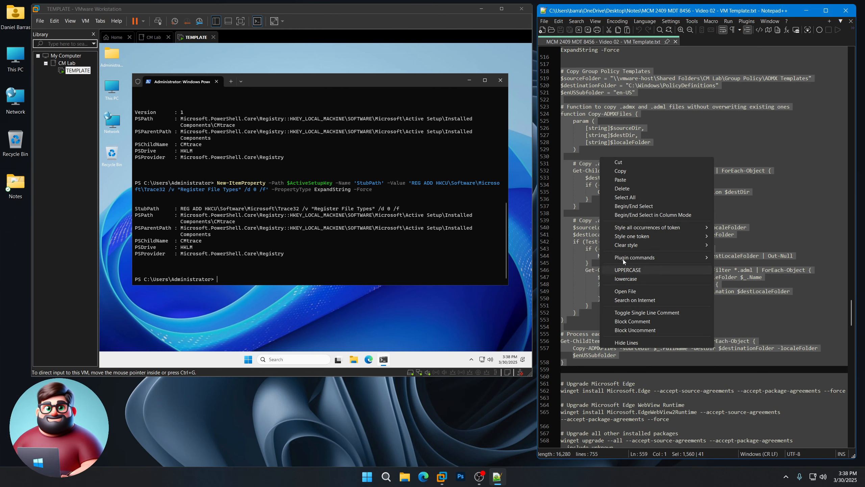
pyautogui.click(624, 170)
pyautogui.click(349, 83)
pyautogui.rightClick(320, 222)
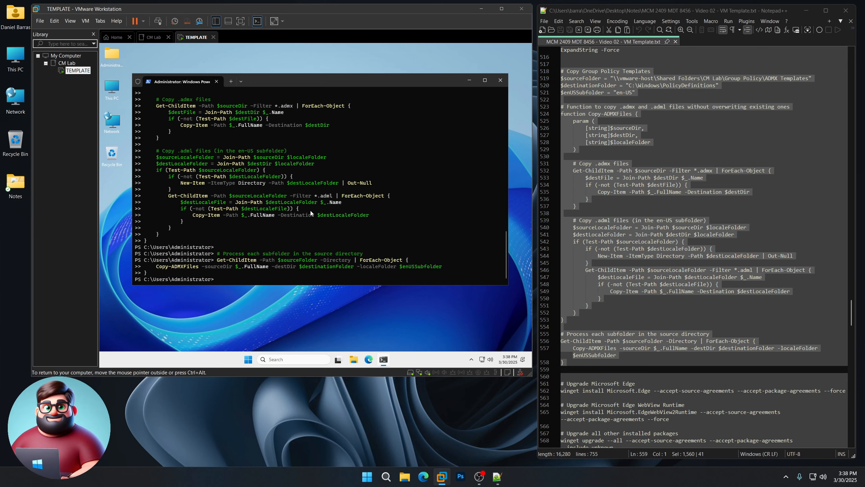
pyautogui.scroll(-14, 612, 212)
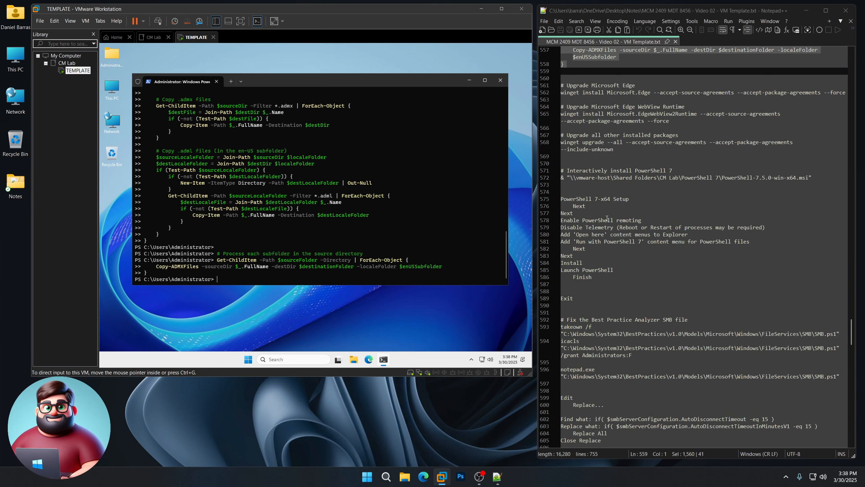
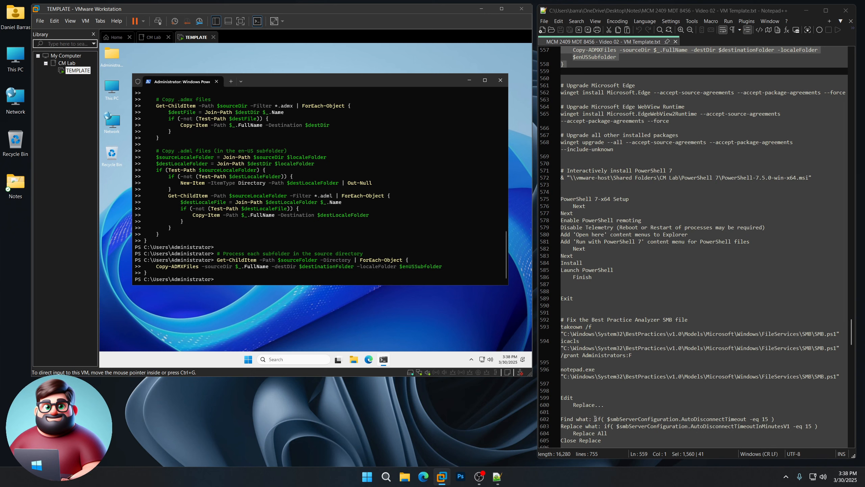
# Step: Highlight the AutoDisconnectTimeout search and replacement lines 602–603 in the notes
pyautogui.moveTo(596, 419); pyautogui.dragTo(766, 419)
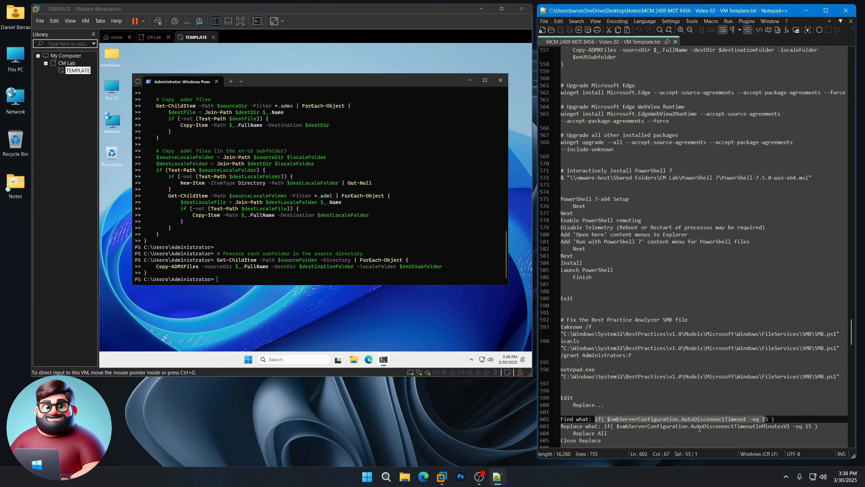
pyautogui.moveTo(693, 427); pyautogui.dragTo(788, 428)
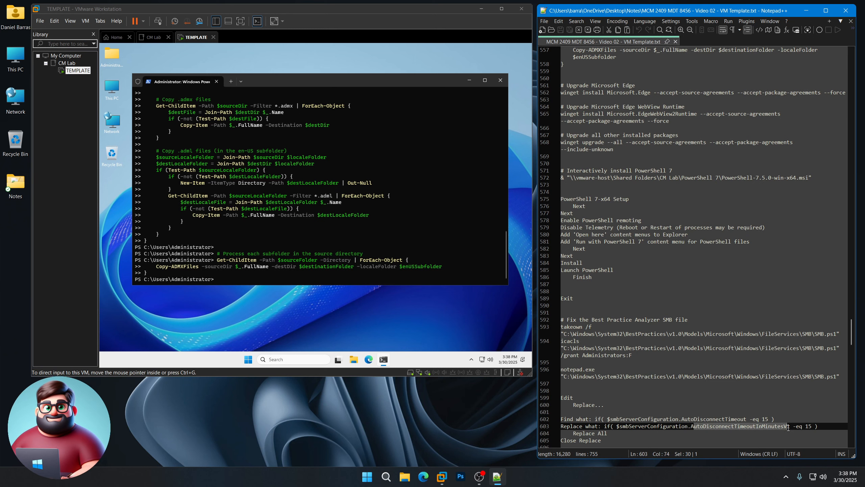
pyautogui.click(713, 413)
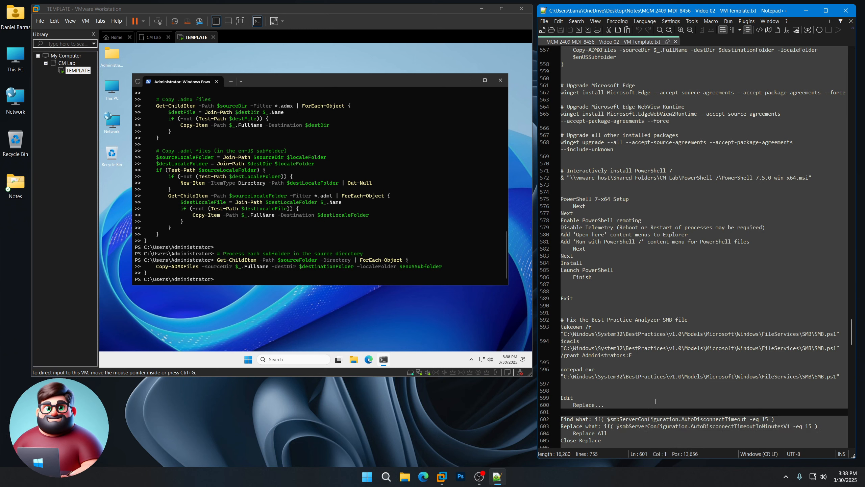
# Step: Copy the three winget upgrade commands (Edge, WebView2, all packages) and run them in the VM's PowerShell
pyautogui.click(566, 85)
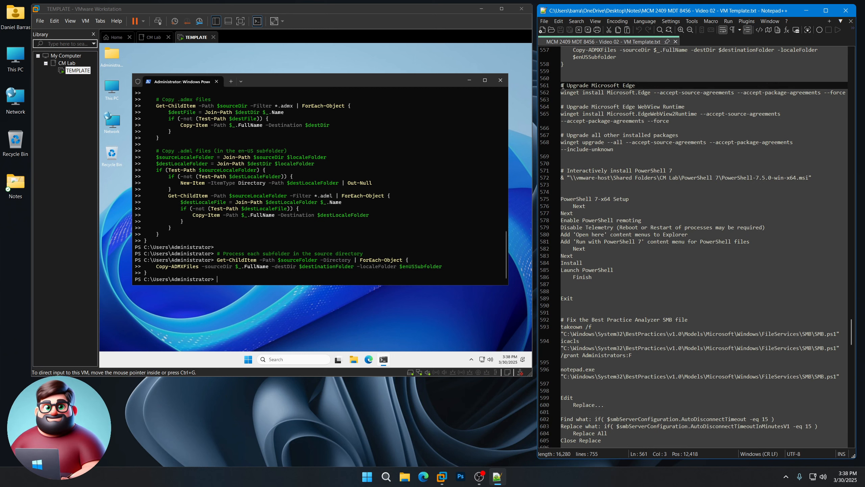
pyautogui.moveTo(562, 86); pyautogui.dragTo(582, 157)
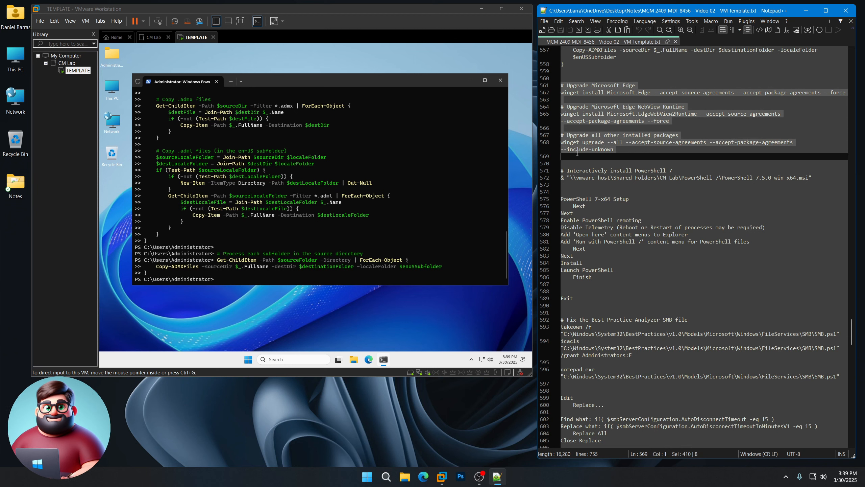
pyautogui.rightClick(582, 145)
pyautogui.click(599, 159)
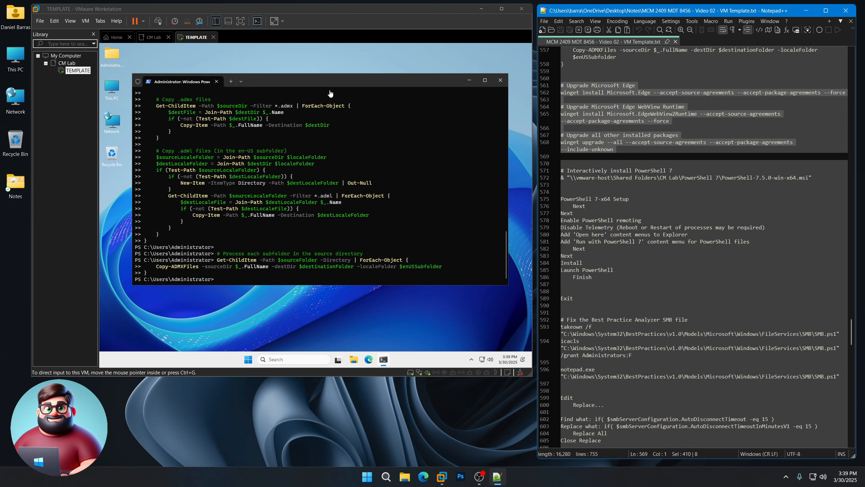
pyautogui.rightClick(332, 220)
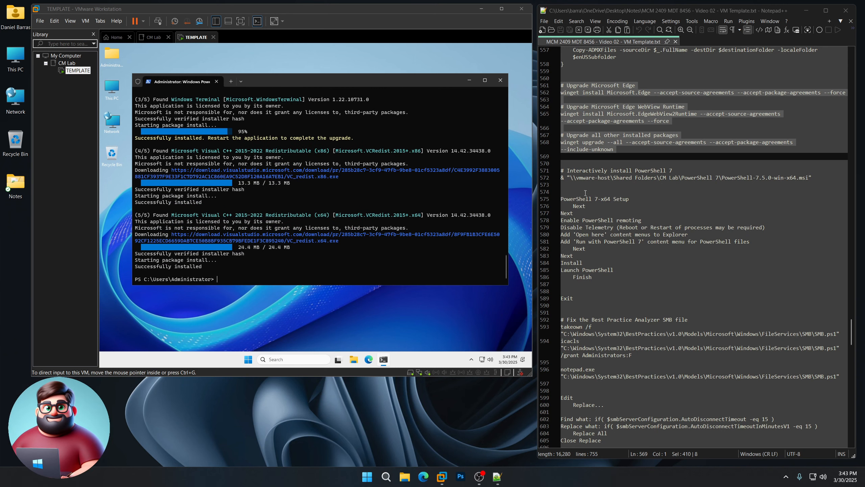
# Step: Copy the PowerShell 7 msi install command (lines 571–572) and run it in the VM's PowerShell
pyautogui.moveTo(548, 178); pyautogui.dragTo(548, 171)
pyautogui.rightClick(580, 173)
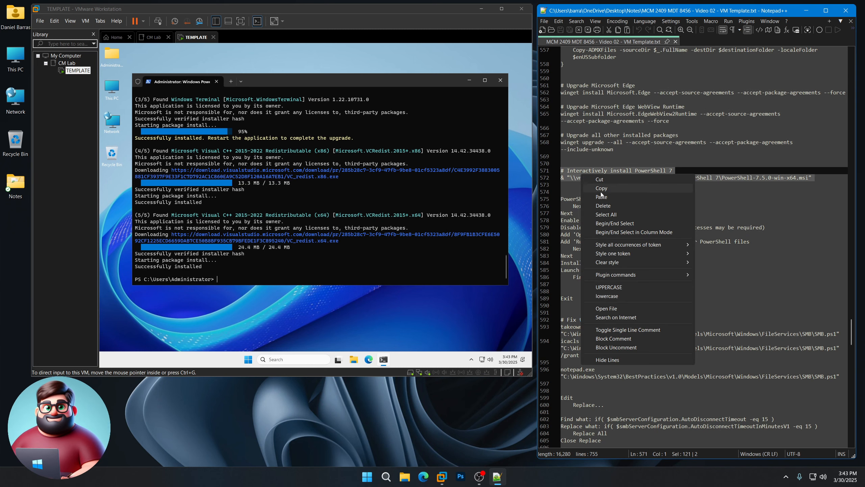
pyautogui.click(601, 191)
pyautogui.click(326, 82)
pyautogui.rightClick(326, 224)
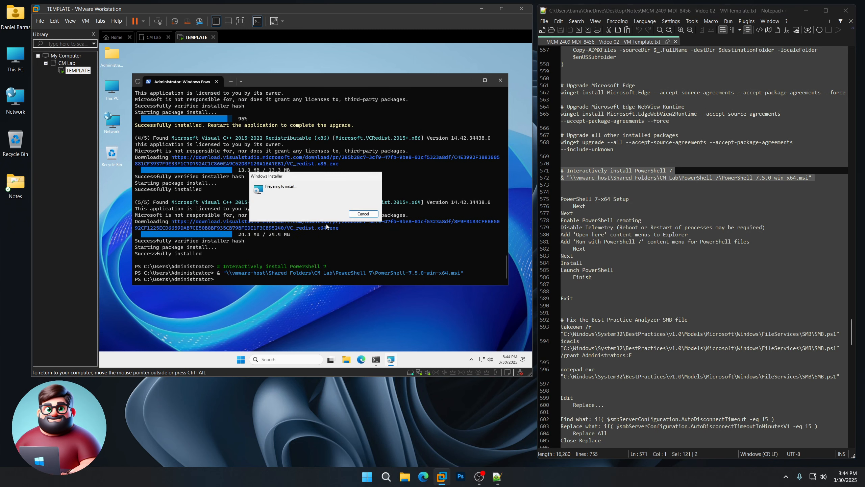
# Step: Install PowerShell 7.5.0 with telemetry disabled, launch it at finish, then Exit it
pyautogui.click(356, 254)
pyautogui.click(356, 254)
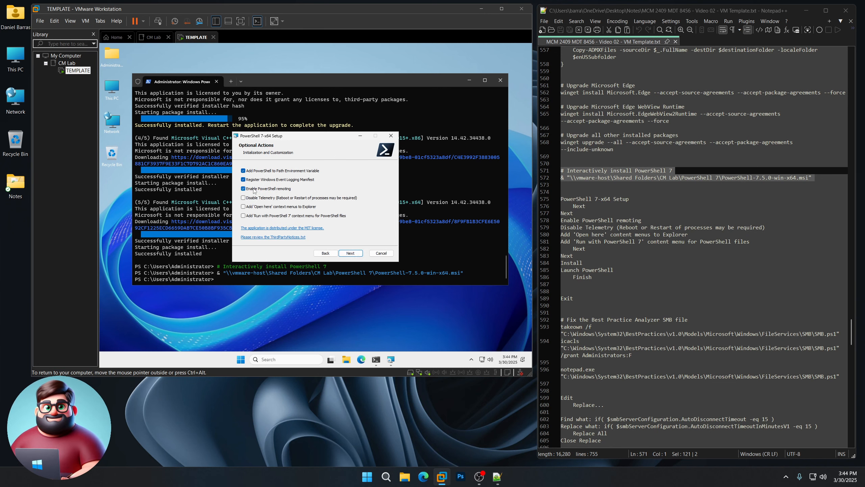
pyautogui.click(261, 198)
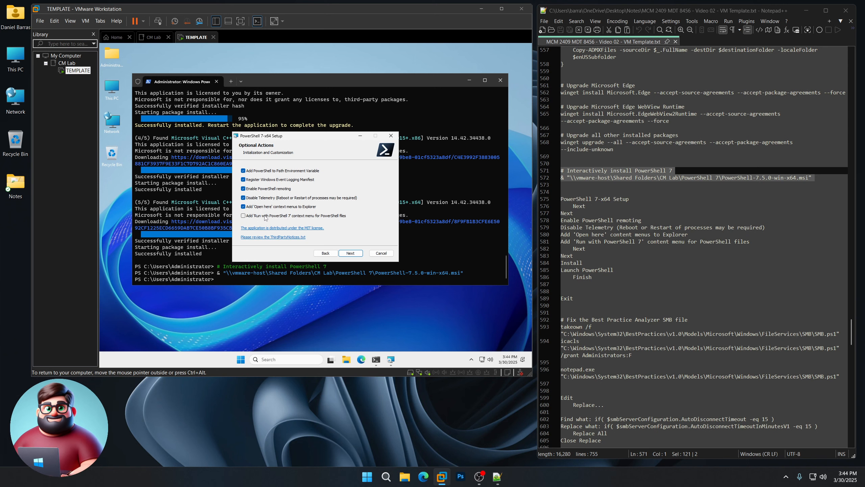
pyautogui.click(351, 253)
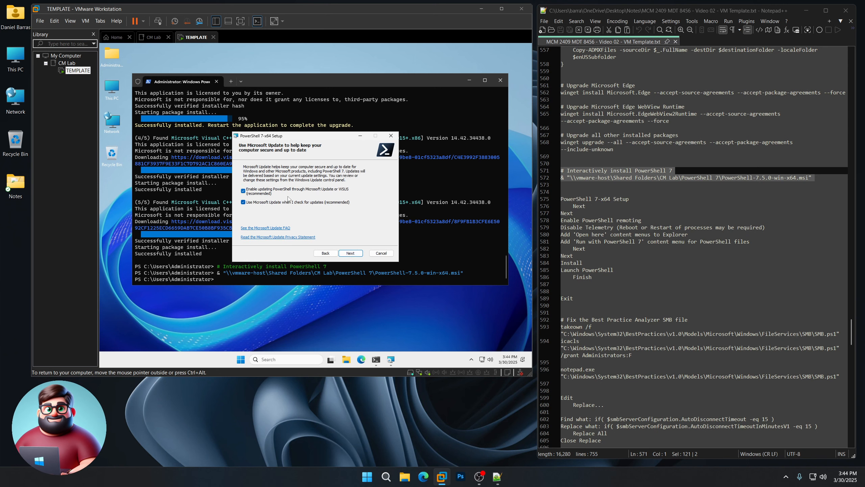
pyautogui.click(350, 253)
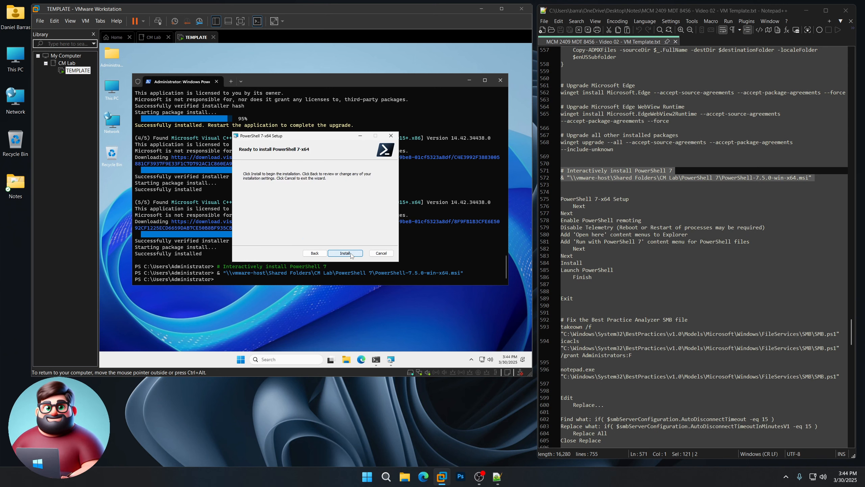
pyautogui.click(345, 253)
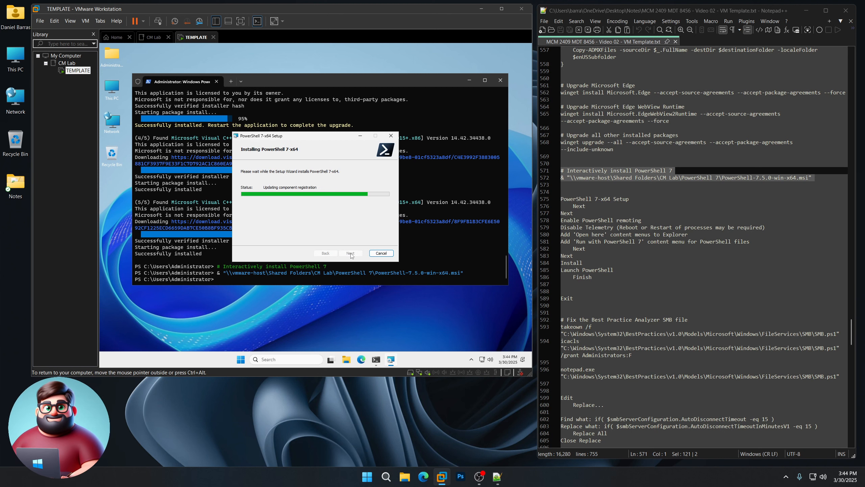
pyautogui.scroll(-1, 649, 241)
pyautogui.scroll(-5, 648, 241)
pyautogui.moveTo(573, 171); pyautogui.dragTo(560, 145)
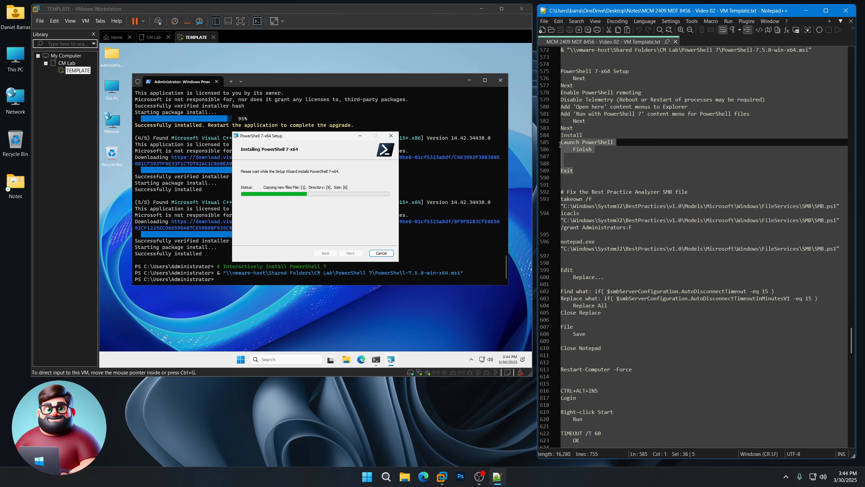
pyautogui.click(311, 141)
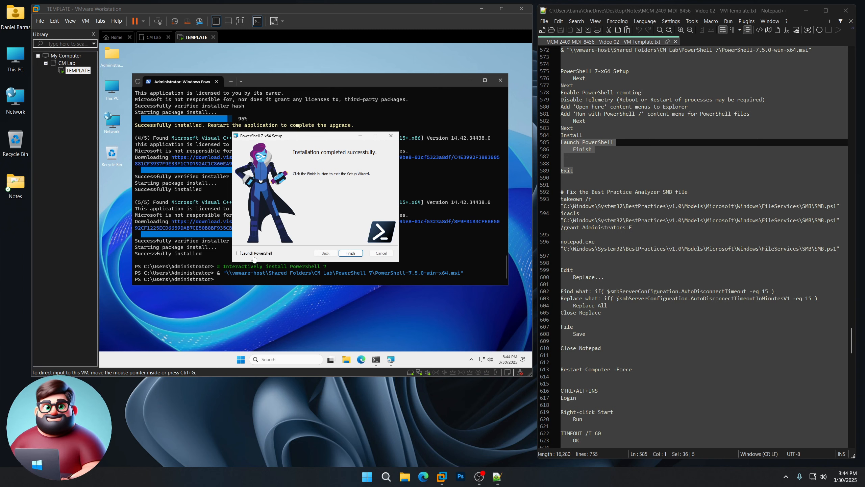
pyautogui.click(351, 253)
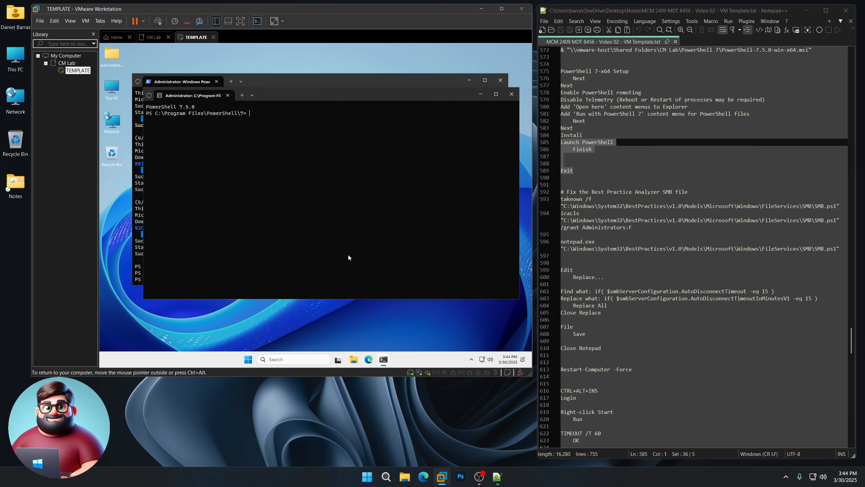
pyautogui.write('Exit')
pyautogui.press('Return')
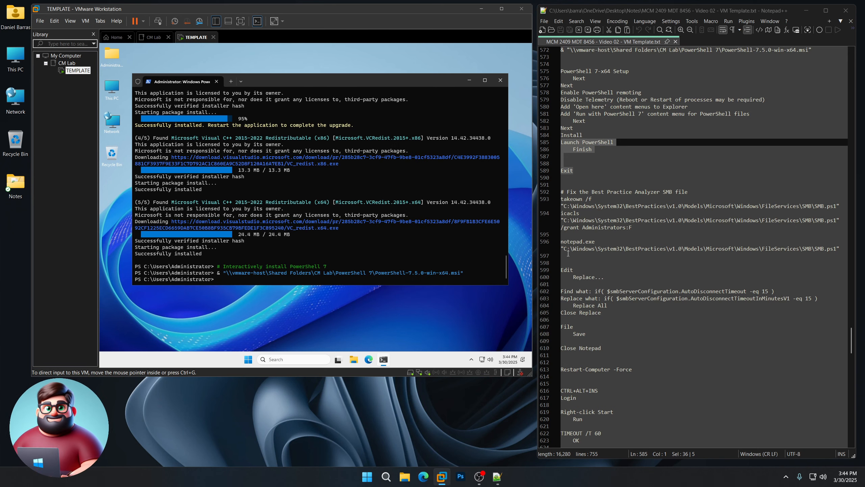
# Step: Run the SMB fix commands (lines 592–596) to take ownership of SMB.ps1 and open it in Notepad
pyautogui.moveTo(567, 256); pyautogui.dragTo(548, 195)
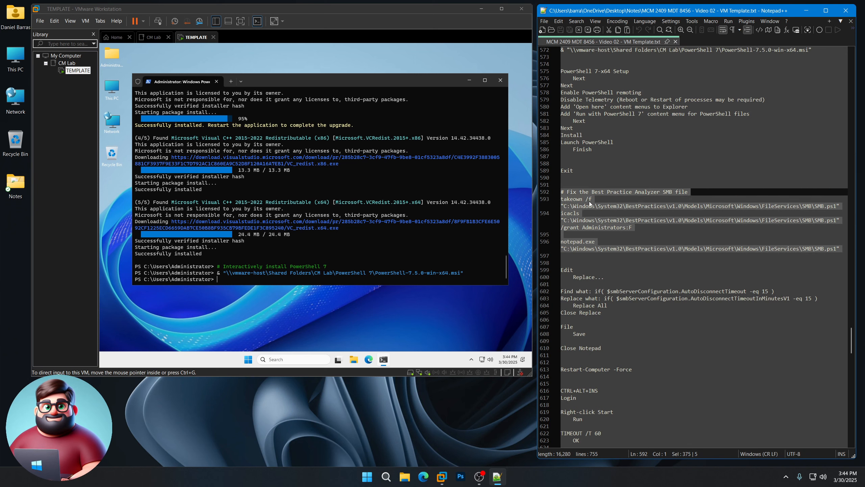
pyautogui.rightClick(576, 248)
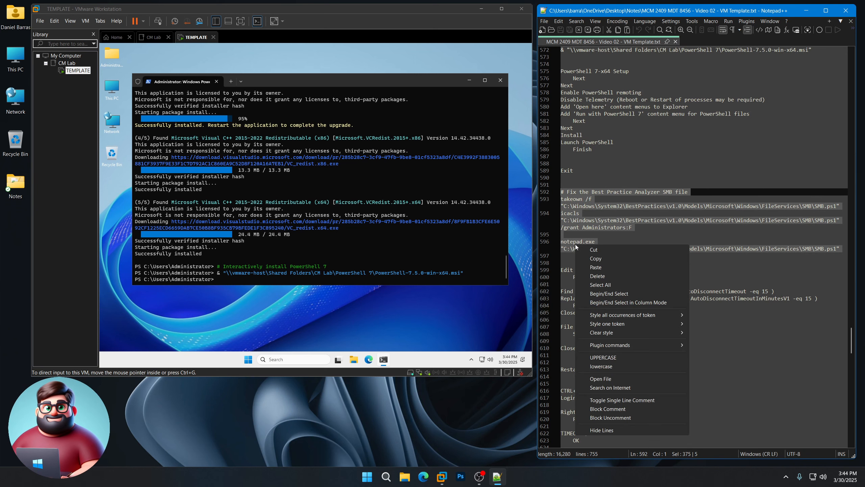
pyautogui.click(597, 260)
pyautogui.click(310, 192)
pyautogui.rightClick(310, 192)
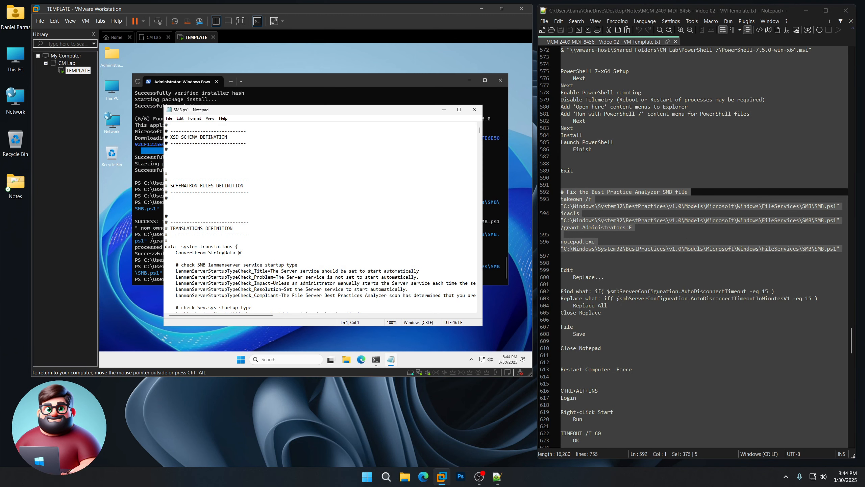
# Step: Open Notepad's Replace box and enter the old AutoDisconnectTimeout condition as search text
pyautogui.scroll(-6, 681, 238)
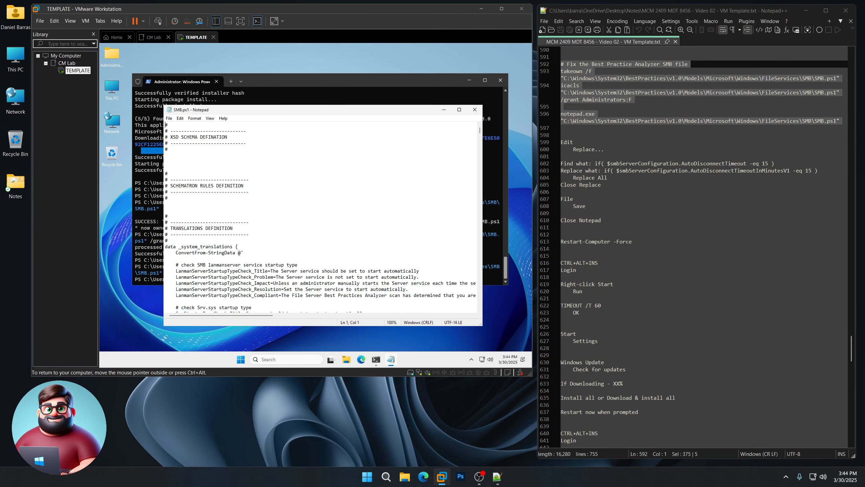
pyautogui.click(180, 119)
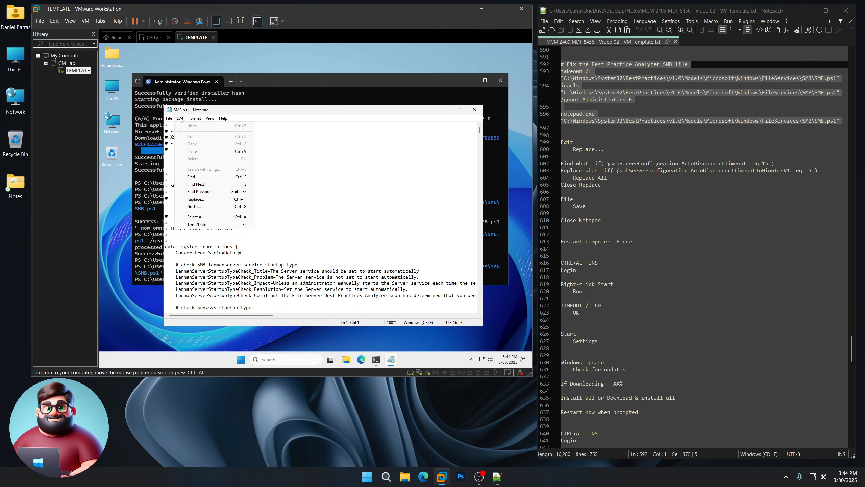
pyautogui.click(204, 200)
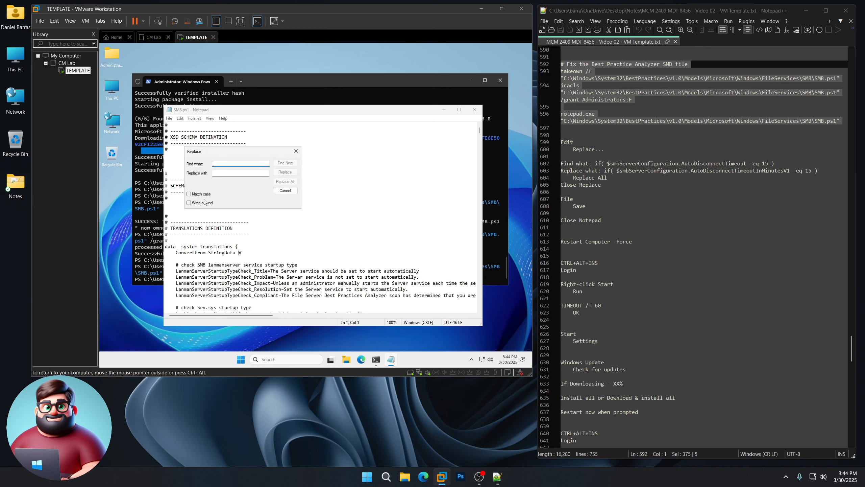
pyautogui.moveTo(778, 165); pyautogui.dragTo(596, 163)
pyautogui.rightClick(603, 161)
pyautogui.click(621, 175)
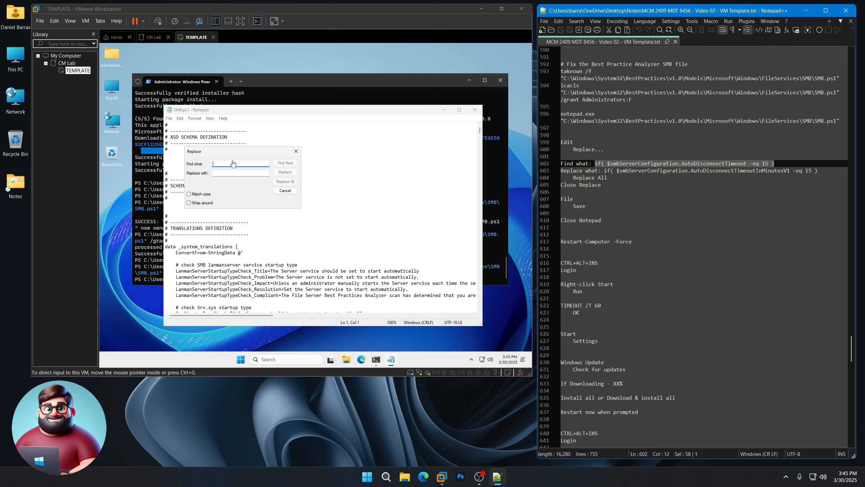
pyautogui.click(233, 163)
pyautogui.hotkey('ctrl', 'v')
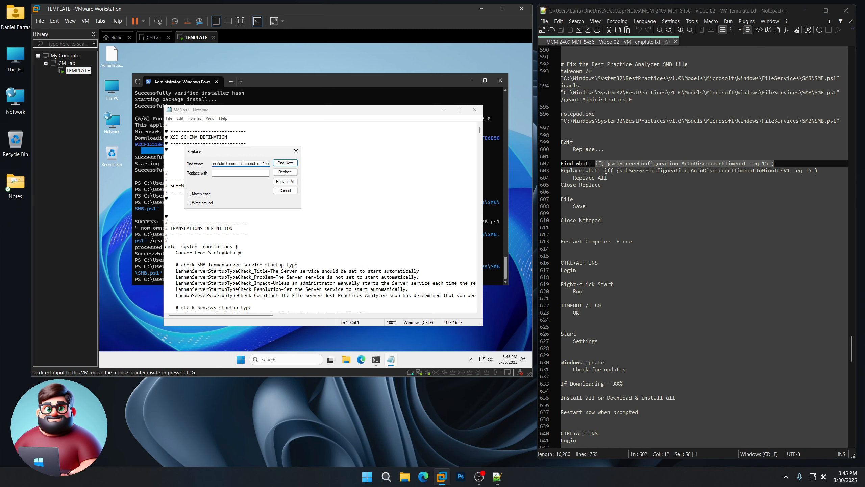
# Step: Replace all occurrences with the AutoDisconnectTimeoutInMinutesV1 condition
pyautogui.moveTo(605, 170); pyautogui.dragTo(819, 171)
pyautogui.rightClick(818, 171)
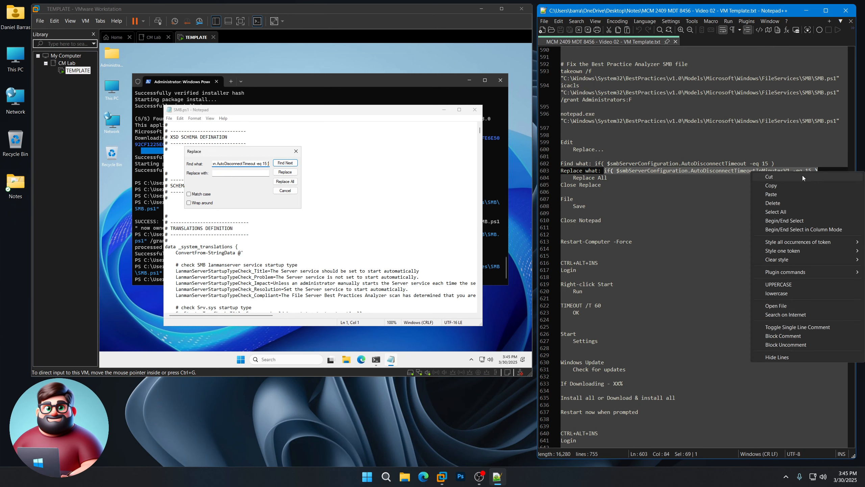
pyautogui.click(805, 187)
pyautogui.click(239, 173)
pyautogui.hotkey('ctrl', 'v')
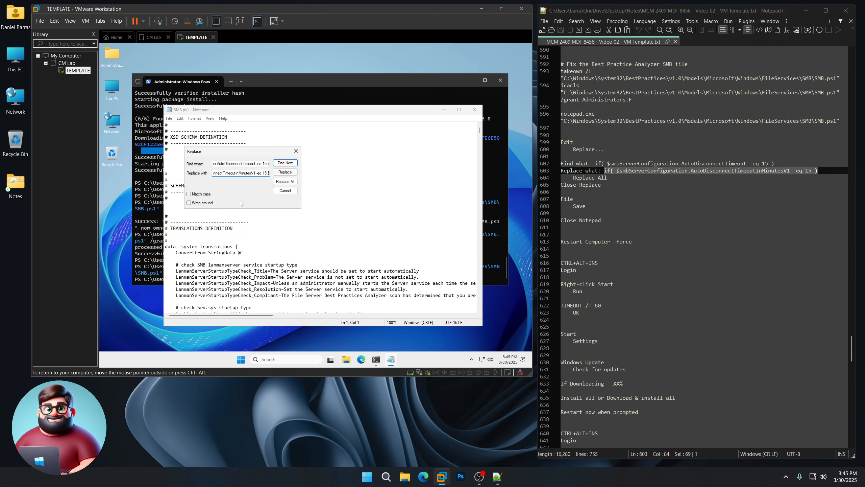
pyautogui.click(285, 181)
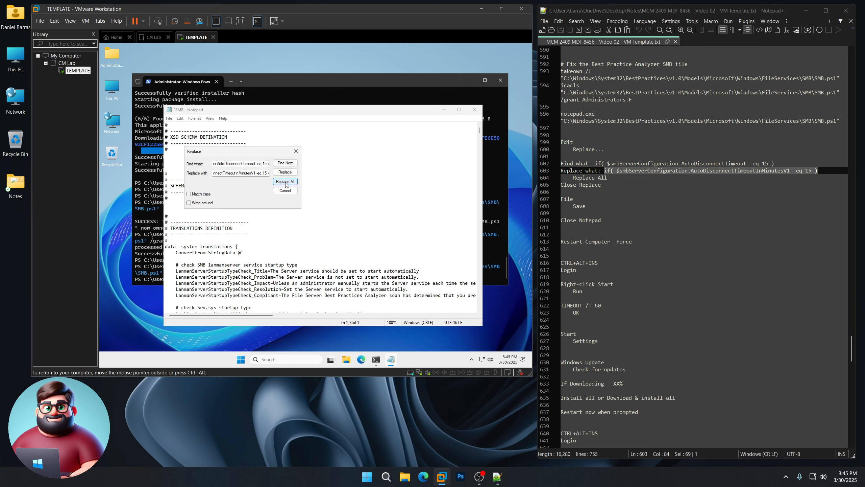
pyautogui.click(296, 151)
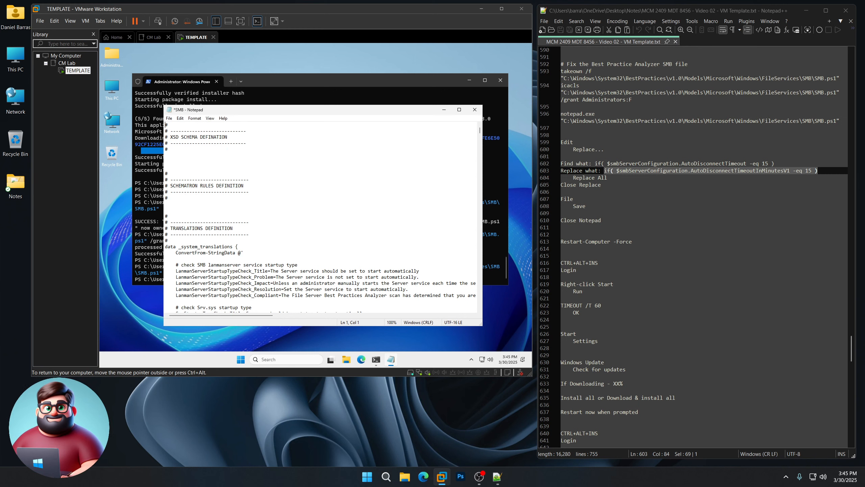
# Step: Save SMB.ps1 and close Notepad
pyautogui.click(169, 118)
pyautogui.click(180, 150)
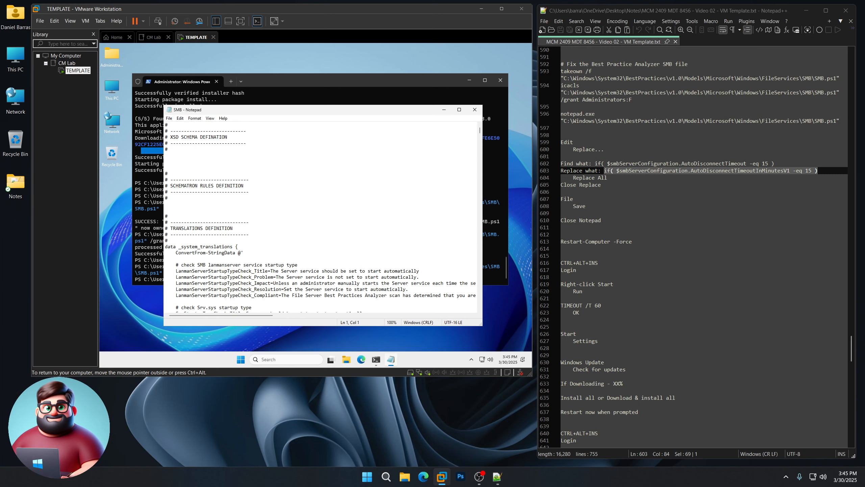
pyautogui.click(474, 110)
# Step: Copy the Restart-Computer -Force line from the notes
pyautogui.click(569, 248)
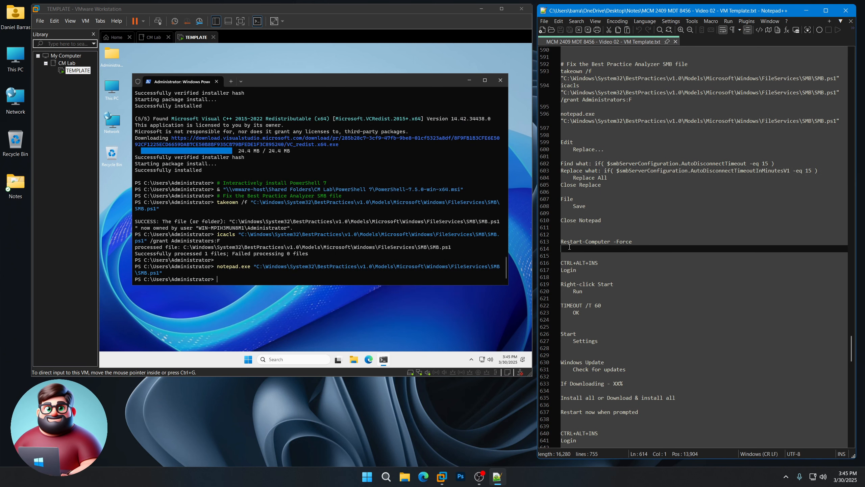
pyautogui.hotkey('shift', 'Up')
pyautogui.rightClick(578, 241)
pyautogui.click(599, 254)
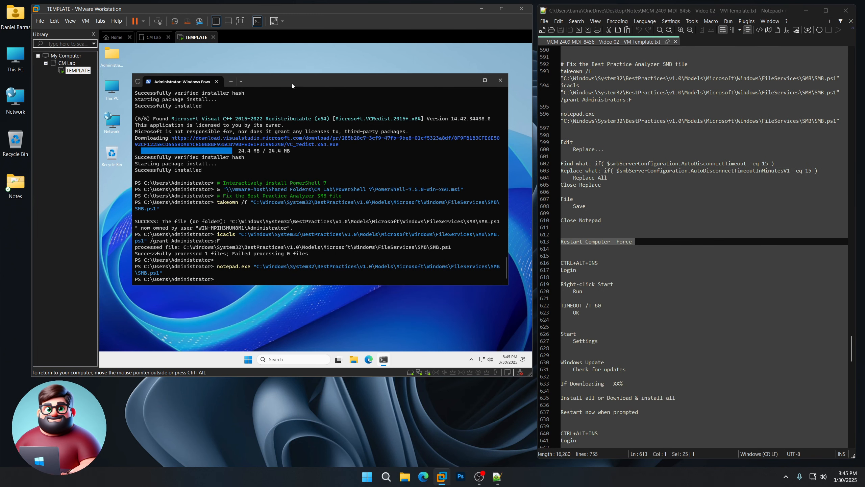
# Step: Force-restart the VM with Restart-Computer -Force
pyautogui.rightClick(322, 191)
pyautogui.press('Return')
pyautogui.scroll(-6, 579, 259)
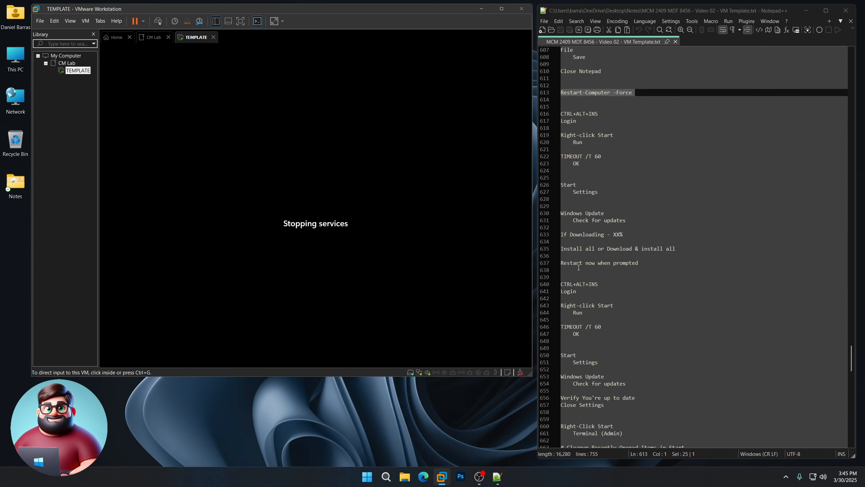
pyautogui.moveTo(586, 164); pyautogui.dragTo(561, 157)
pyautogui.click(468, 401)
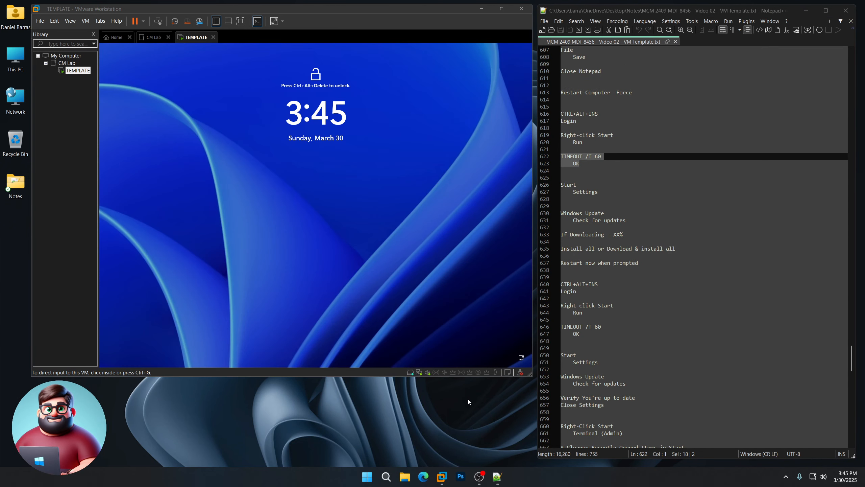
# Step: Sign back in to the VM as Administrator with its password
pyautogui.click(327, 242)
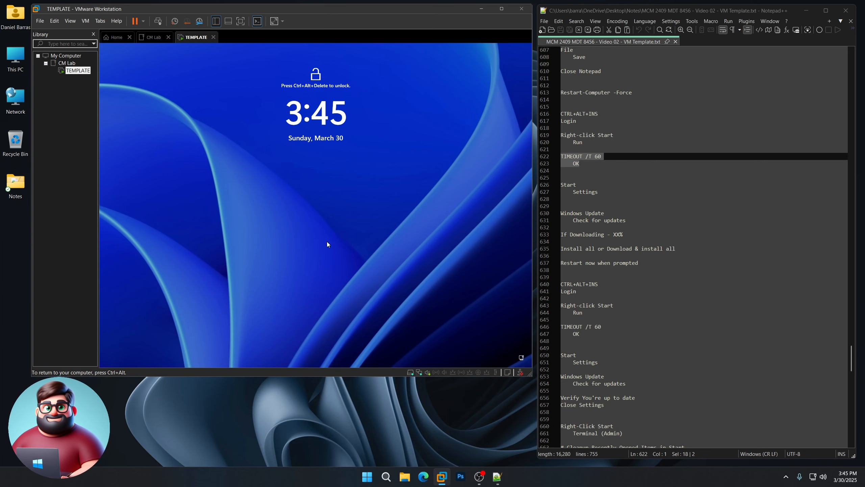
pyautogui.press('ctrl+alt+Insert')
pyautogui.write('•••')
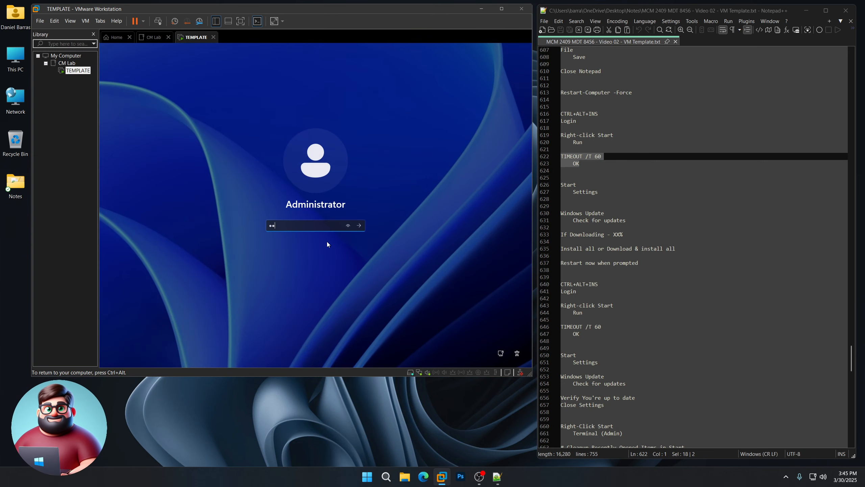
pyautogui.write('•••••••')
pyautogui.press('Return')
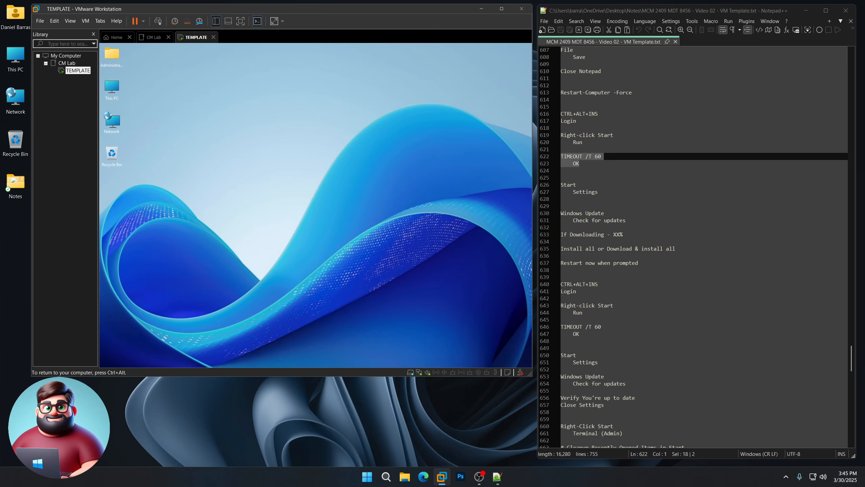
# Step: Run TIMEOUT /T 60 as administrator from the Run box
pyautogui.rightClick(256, 359)
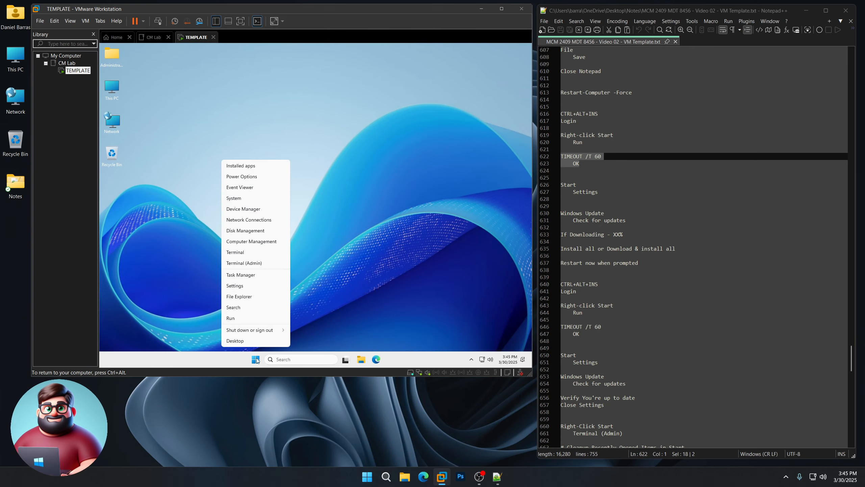
pyautogui.click(244, 319)
pyautogui.click(230, 307)
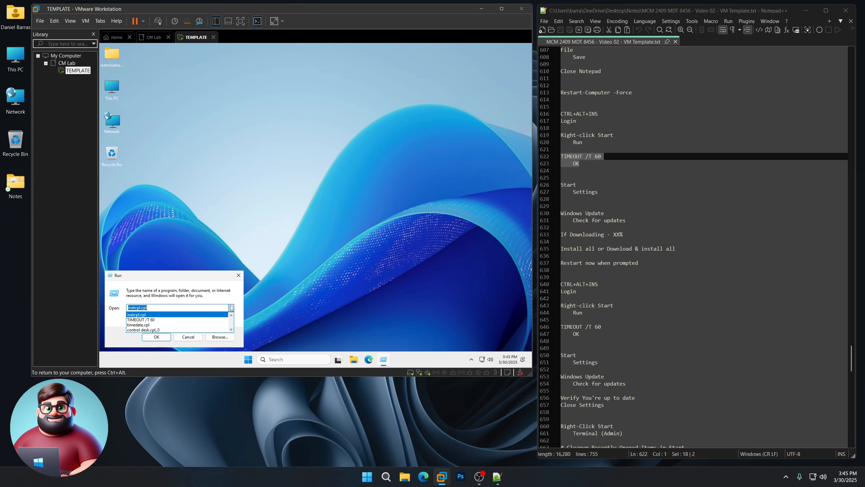
pyautogui.click(161, 337)
pyautogui.moveTo(368, 121); pyautogui.dragTo(335, 106)
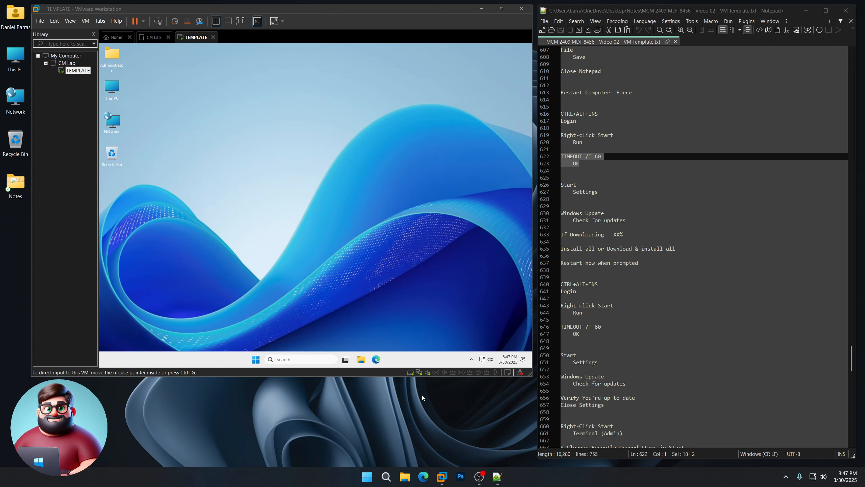
# Step: Open Windows Update in the guest's Settings, enlarge the window, and check for updates
pyautogui.click(255, 360)
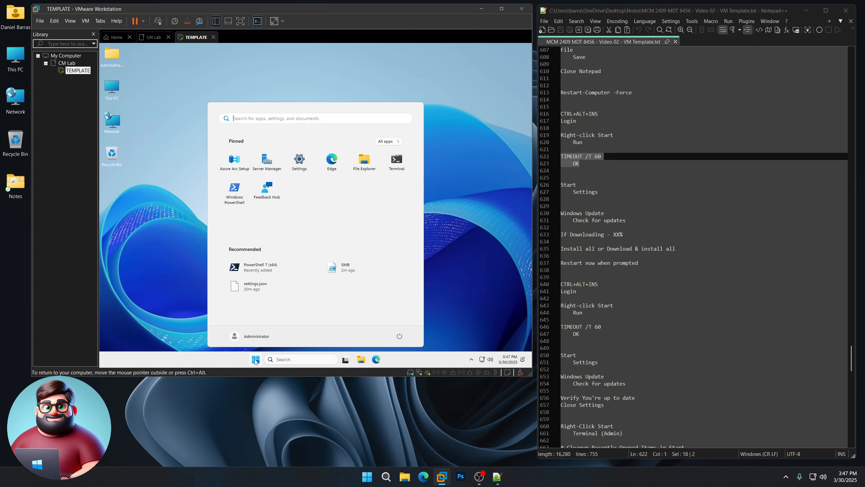
pyautogui.click(298, 164)
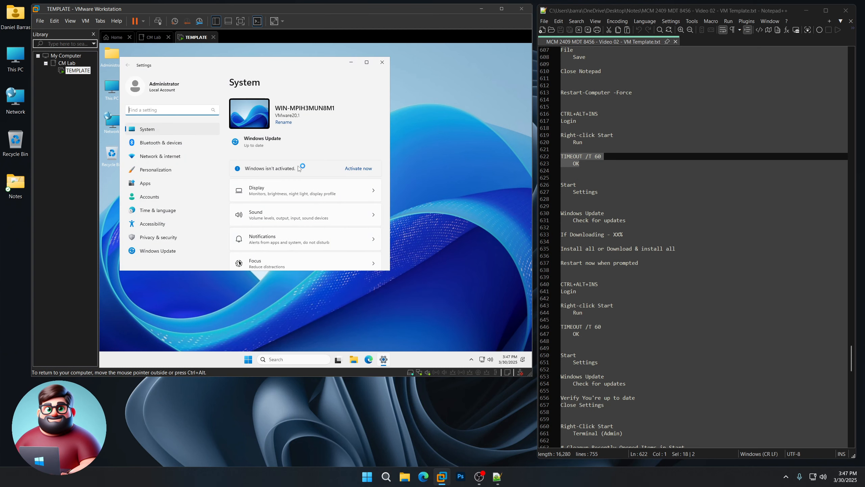
pyautogui.click(163, 252)
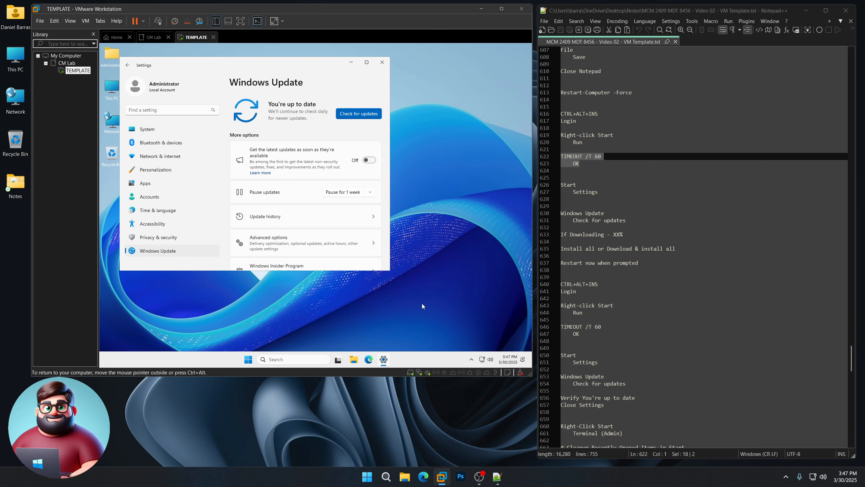
pyautogui.moveTo(388, 271); pyautogui.dragTo(514, 341)
pyautogui.click(488, 113)
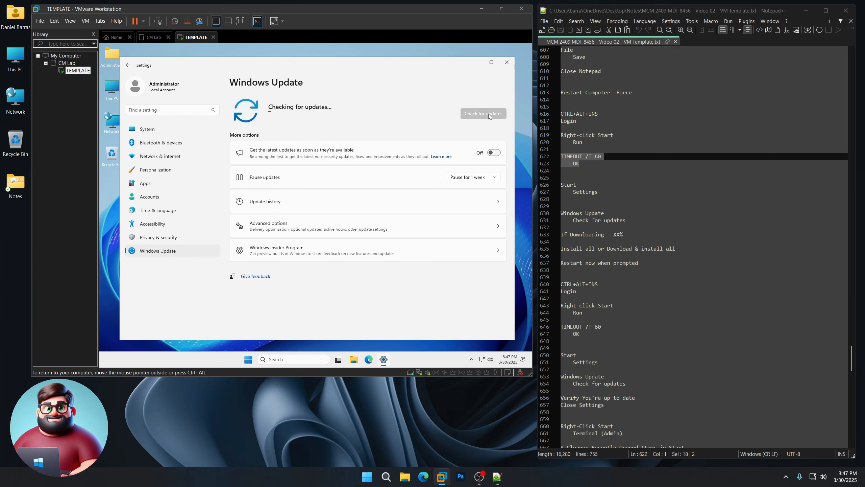
pyautogui.scroll(-3, 639, 222)
pyautogui.moveTo(639, 199); pyautogui.dragTo(560, 170)
pyautogui.click(420, 426)
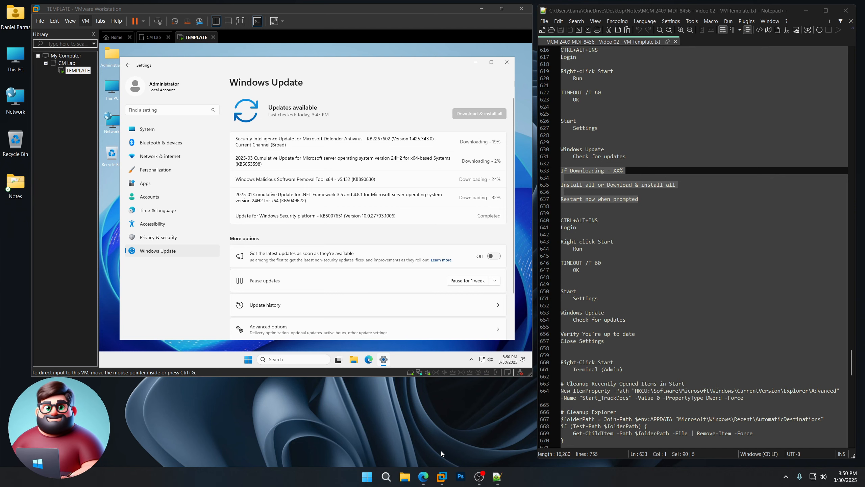
# Step: Review the VMware employee's comment in the r/vmware certificate-error thread, then close it
pyautogui.click(423, 477)
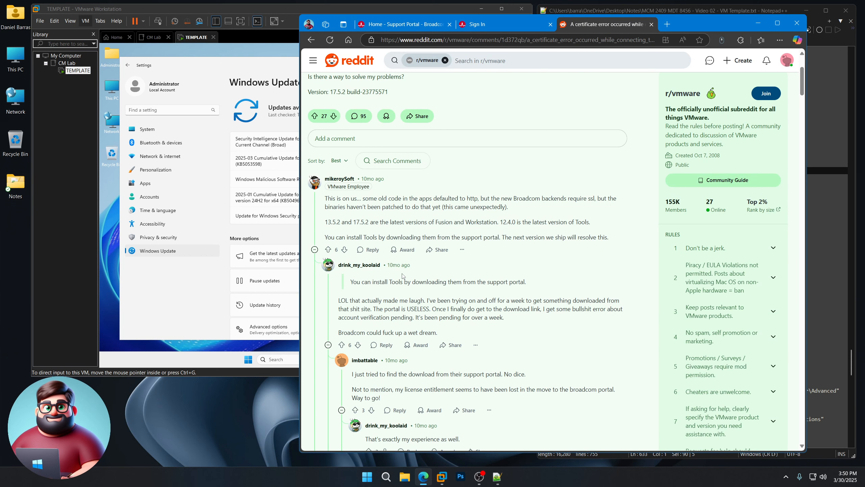
pyautogui.scroll(-1, 402, 276)
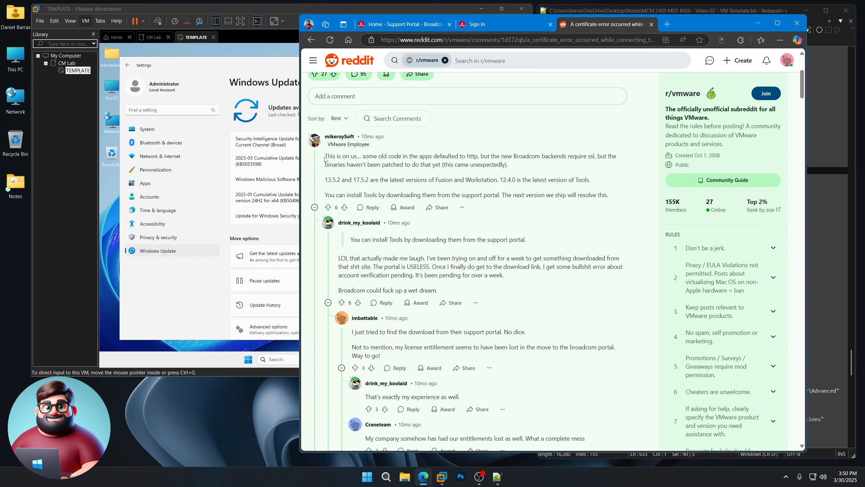
pyautogui.moveTo(325, 157); pyautogui.dragTo(387, 157)
pyautogui.scroll(4, 430, 161)
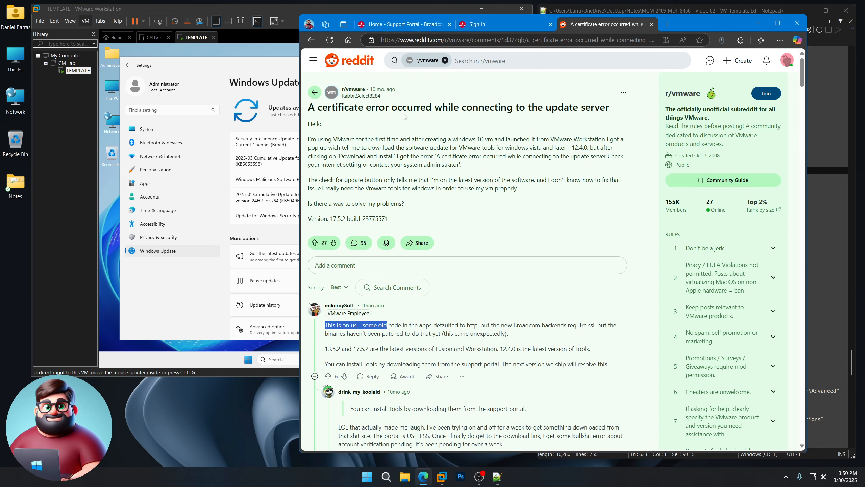
pyautogui.scroll(-4, 478, 317)
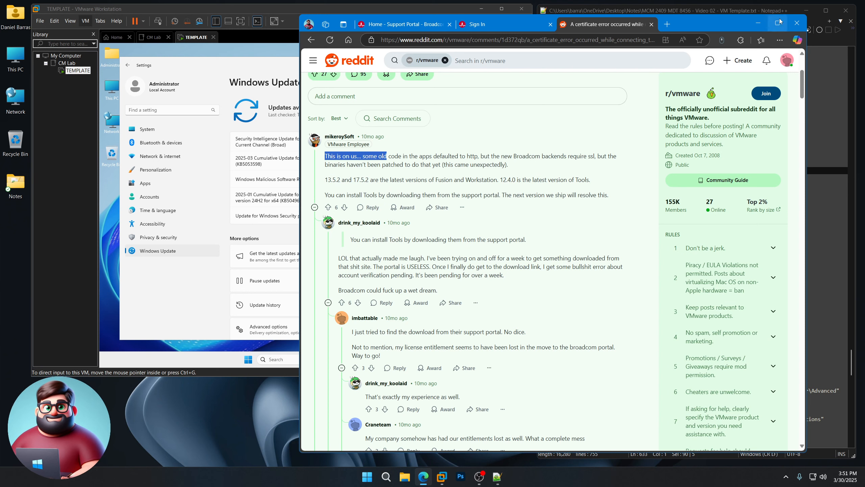
pyautogui.click(795, 24)
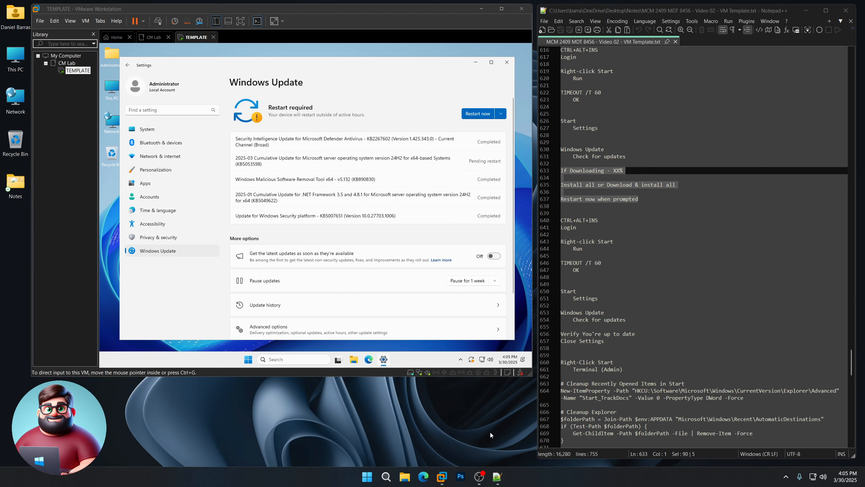
# Step: Restart the VM from Windows Update to finish installing the cumulative update
pyautogui.click(416, 103)
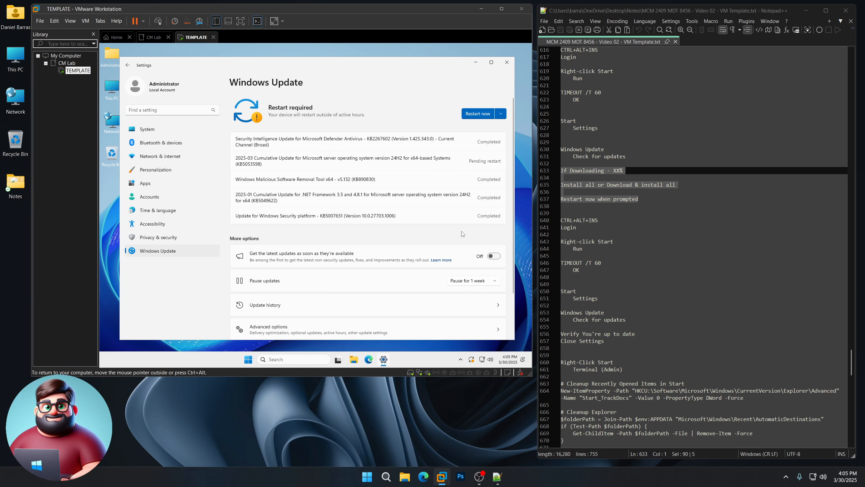
pyautogui.click(478, 118)
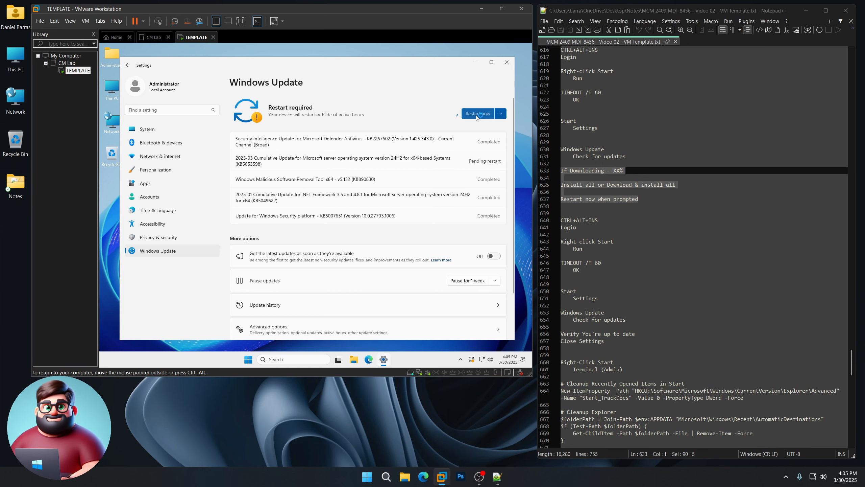
pyautogui.scroll(-3, 609, 264)
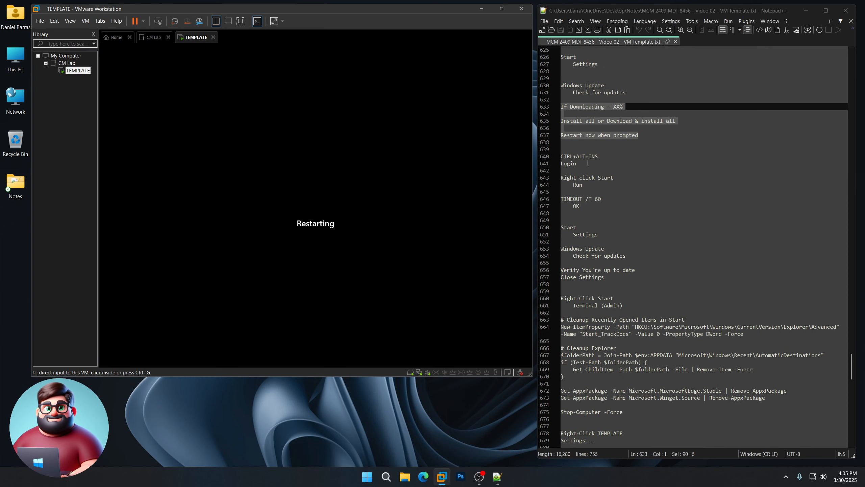
pyautogui.moveTo(587, 164); pyautogui.dragTo(561, 156)
pyautogui.click(472, 407)
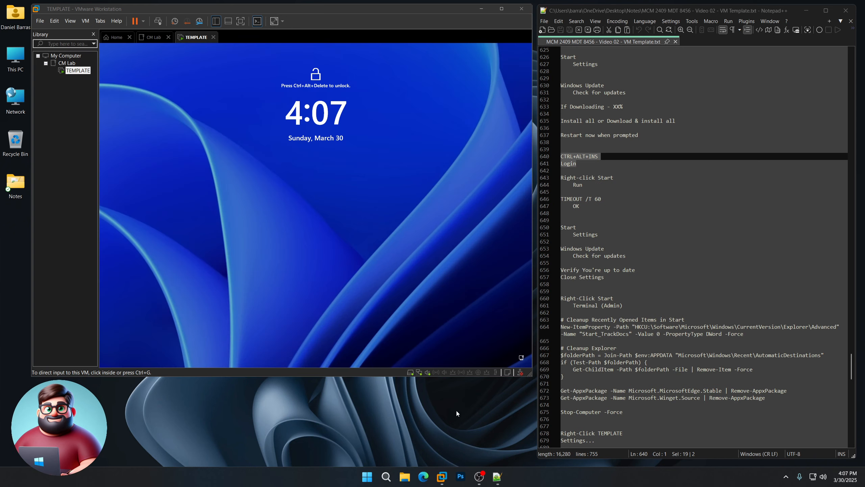
# Step: Sign in to the VM as Administrator after the update restart
pyautogui.click(363, 255)
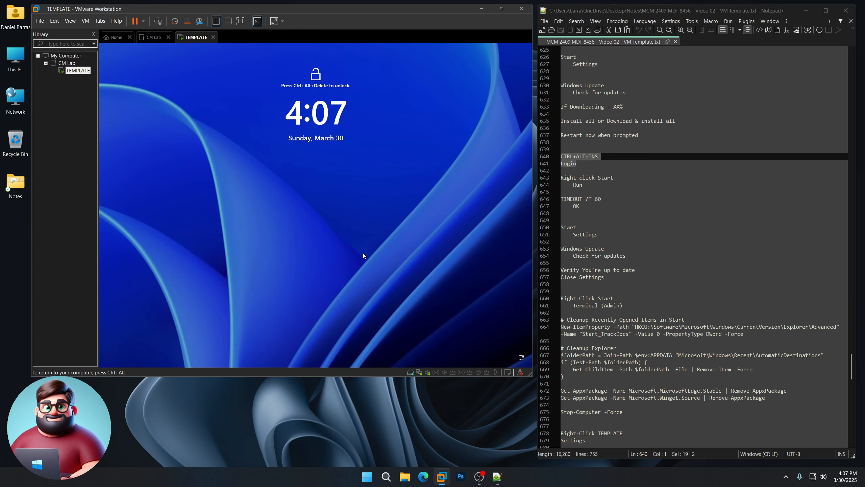
pyautogui.press('ctrl+alt+Insert')
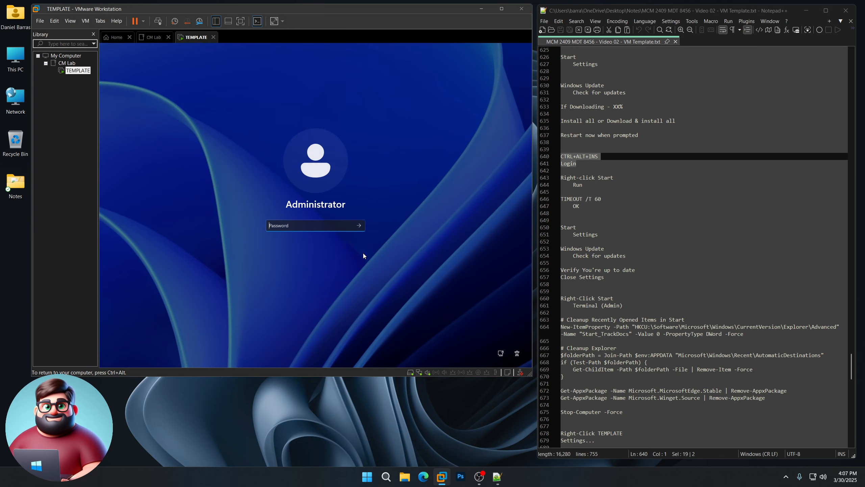
pyautogui.write('•••••••••••••••')
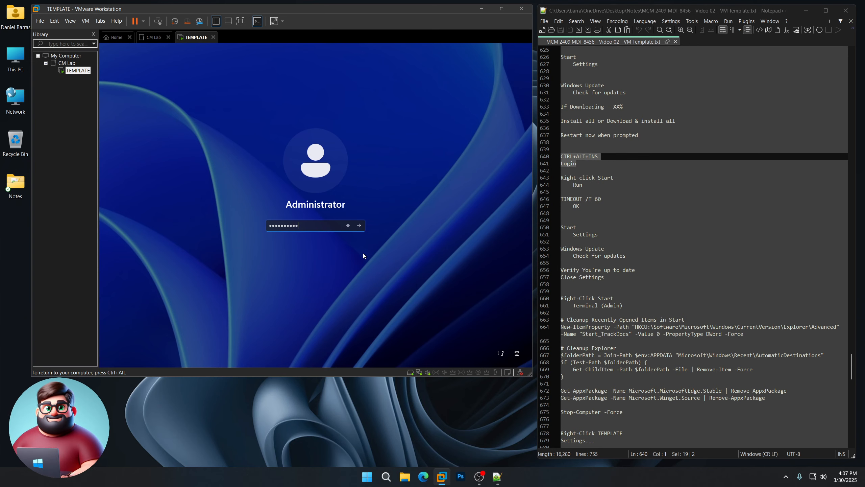
pyautogui.press('Return')
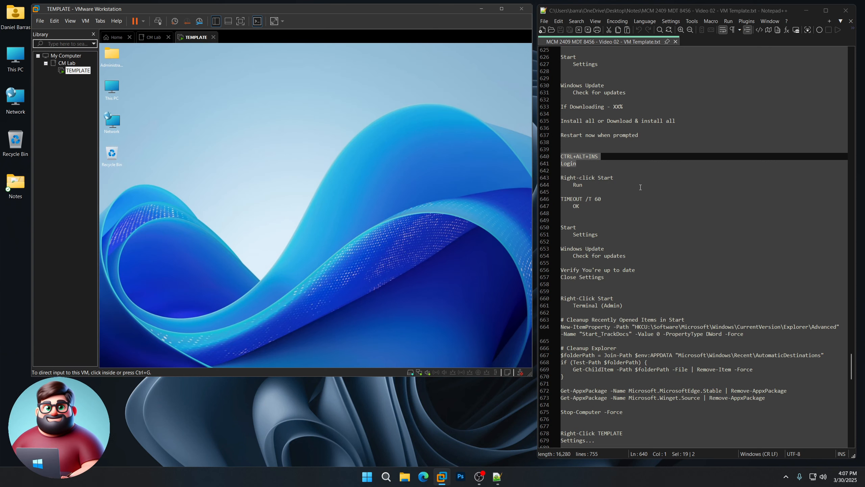
# Step: Run the TIMEOUT /T 60 command from the Start menu's Run box
pyautogui.click(311, 241)
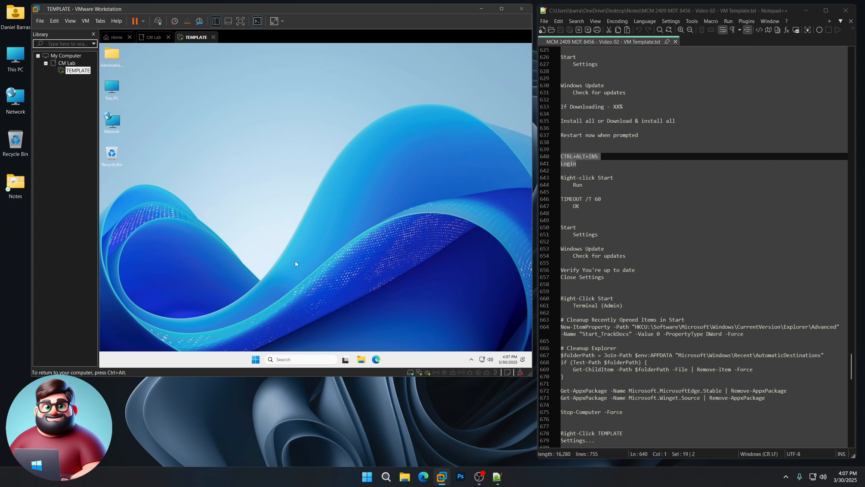
pyautogui.rightClick(253, 357)
pyautogui.rightClick(254, 357)
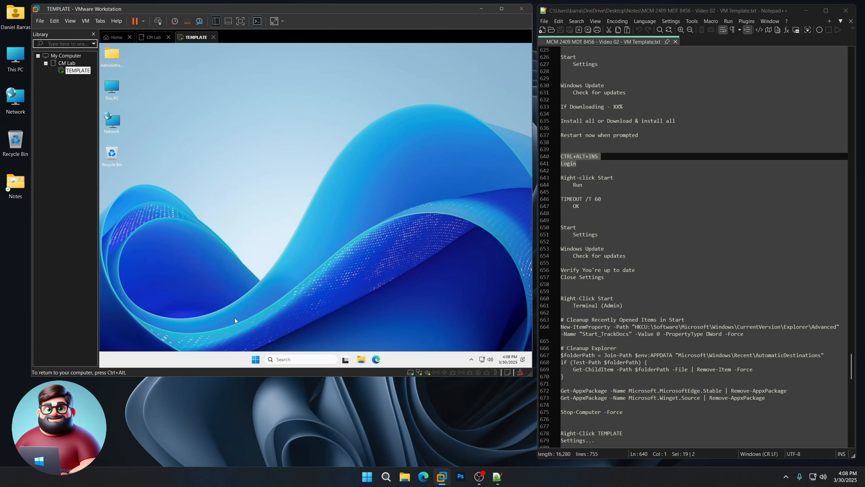
pyautogui.rightClick(258, 359)
pyautogui.click(230, 318)
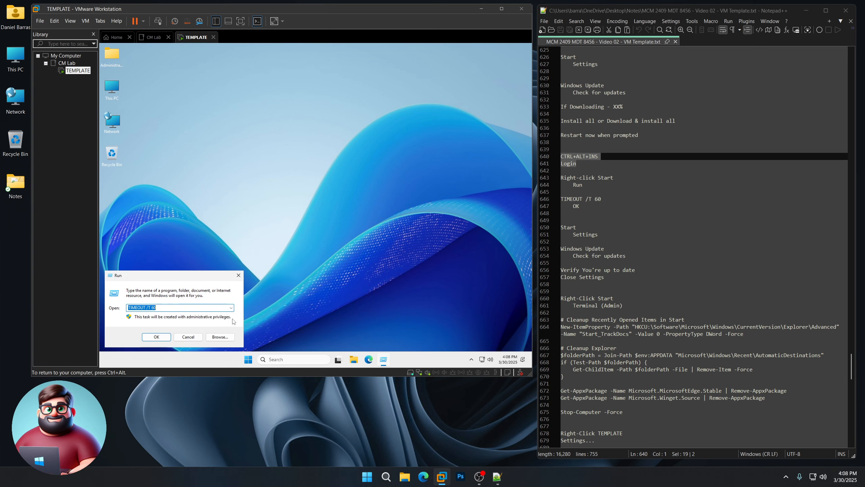
pyautogui.click(157, 337)
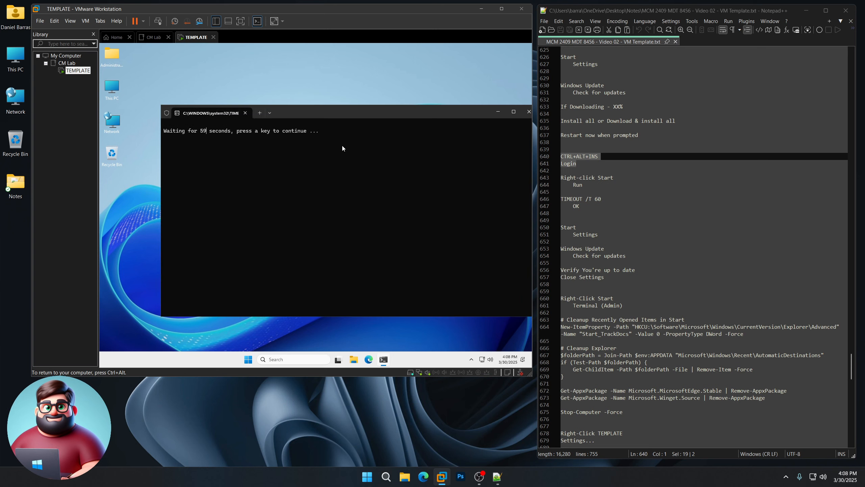
pyautogui.moveTo(366, 112); pyautogui.dragTo(341, 97)
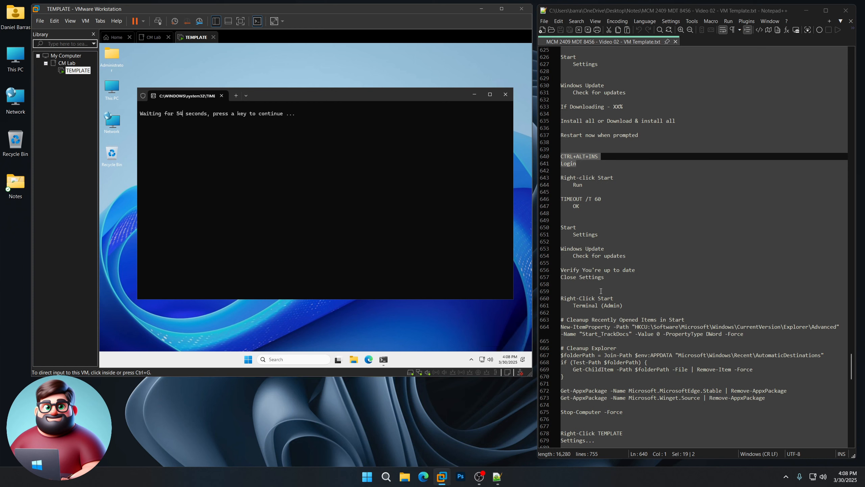
pyautogui.click(462, 420)
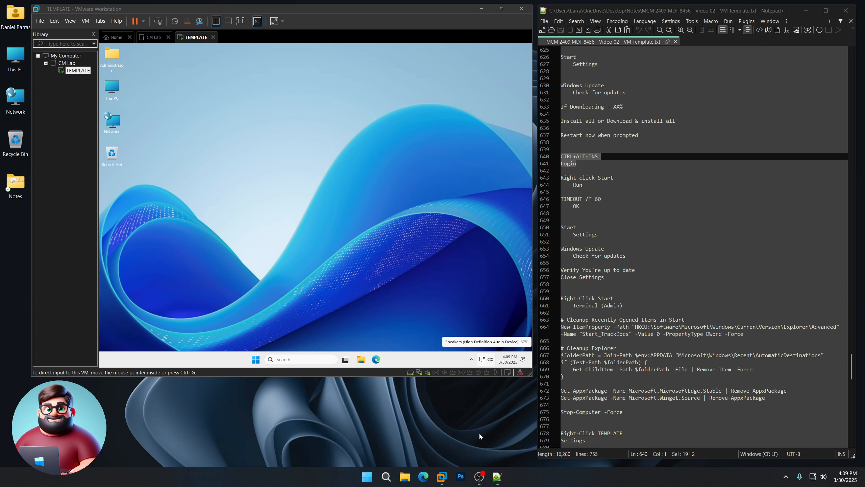
pyautogui.click(324, 244)
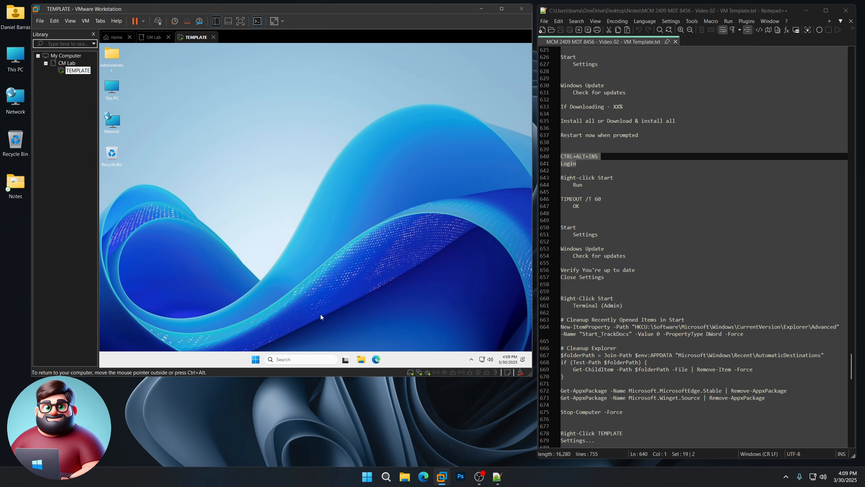
# Step: Check Windows Update again until it reports up to date, then close Settings
pyautogui.click(257, 358)
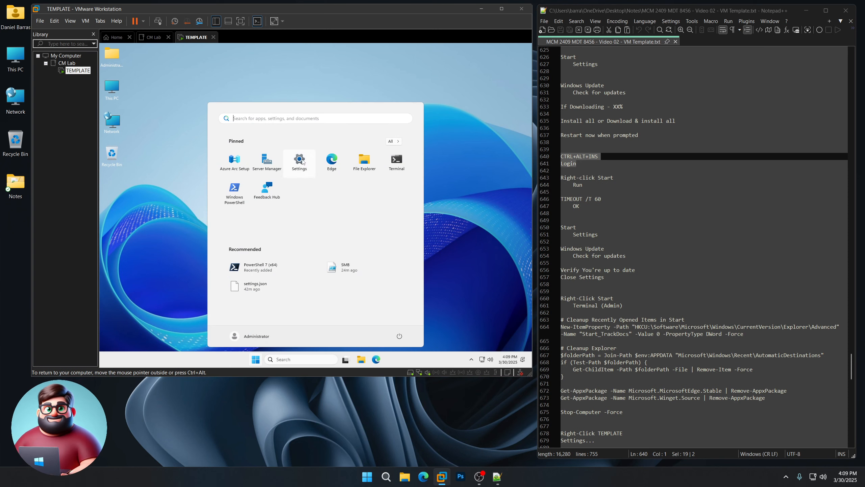
pyautogui.click(302, 162)
pyautogui.scroll(-4, 602, 161)
pyautogui.moveTo(610, 192); pyautogui.dragTo(560, 143)
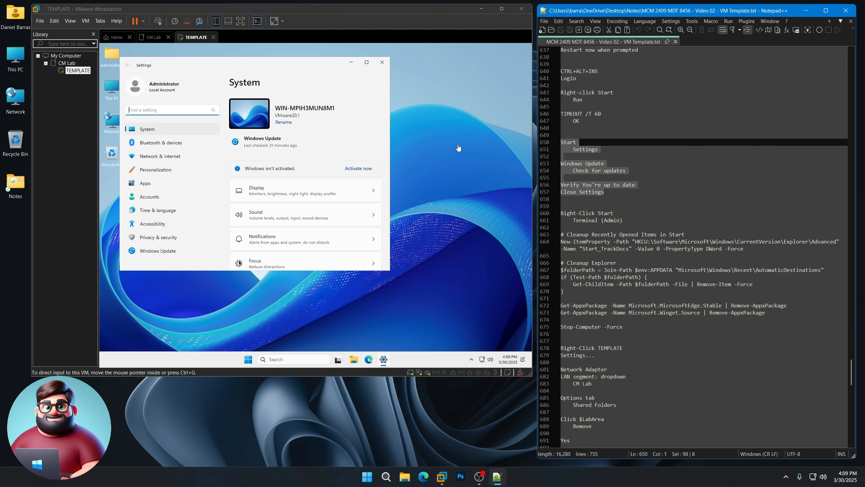
pyautogui.click(154, 252)
pyautogui.moveTo(391, 272); pyautogui.dragTo(495, 332)
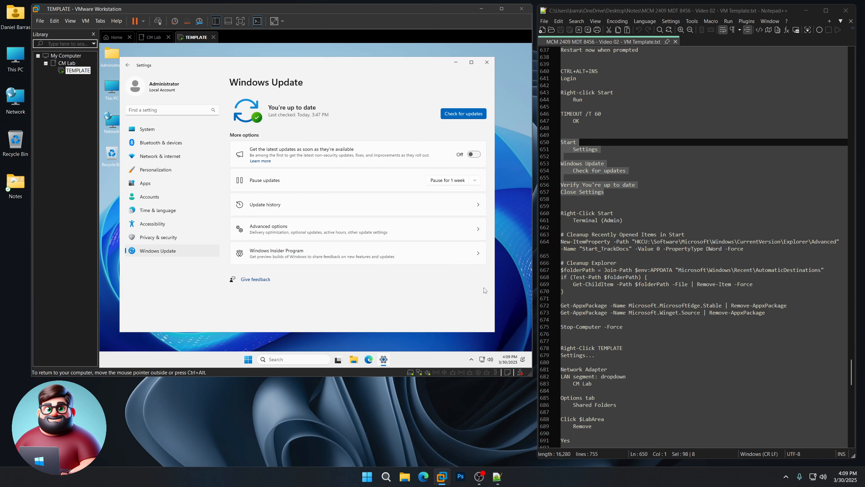
pyautogui.click(466, 115)
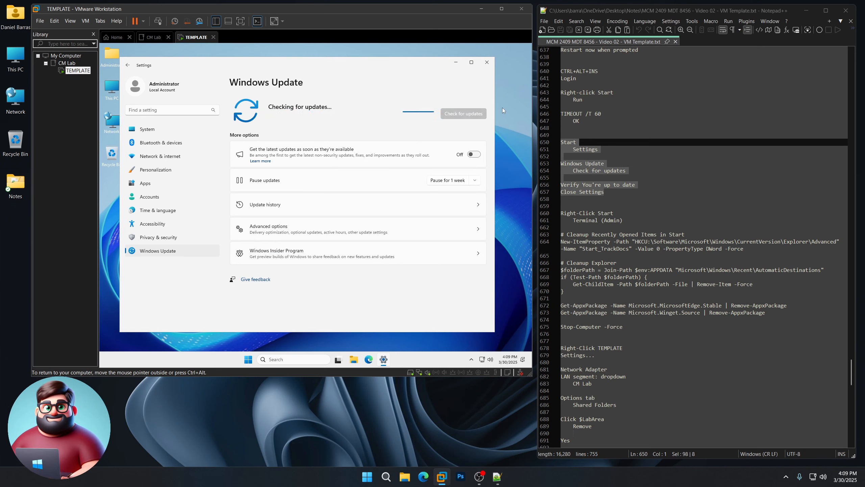
pyautogui.scroll(-2, 627, 158)
pyautogui.moveTo(604, 150); pyautogui.dragTo(561, 142)
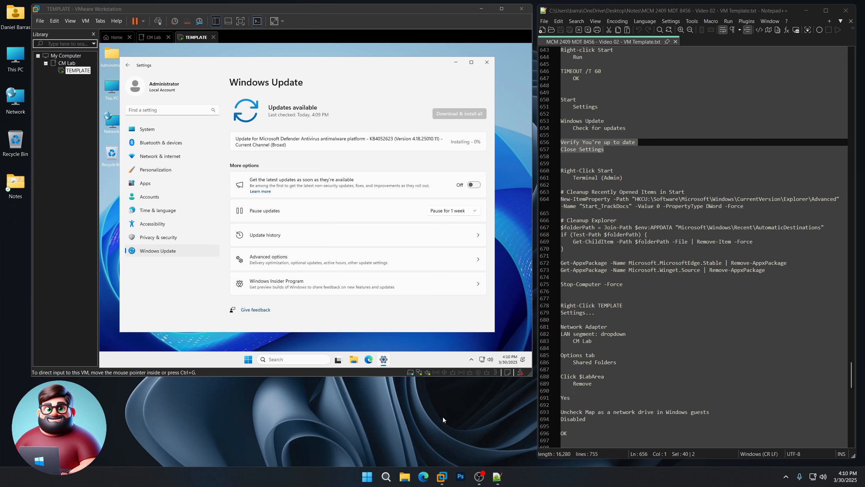
pyautogui.click(442, 476)
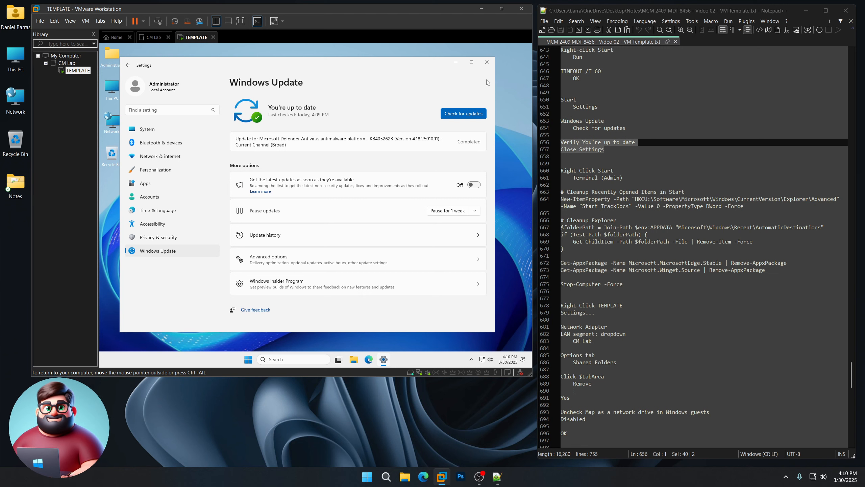
pyautogui.click(487, 62)
pyautogui.scroll(-4, 623, 197)
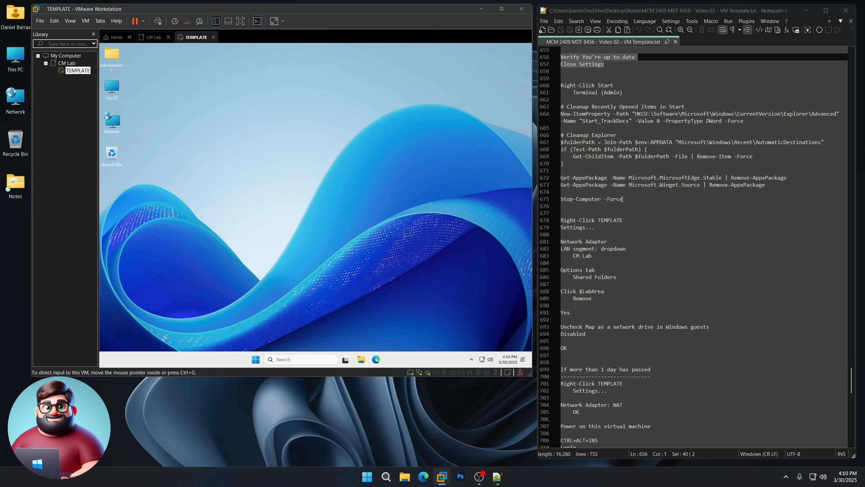
# Step: Copy the Start/Explorer cleanup, package removal and shutdown commands from the notes
pyautogui.click(257, 361)
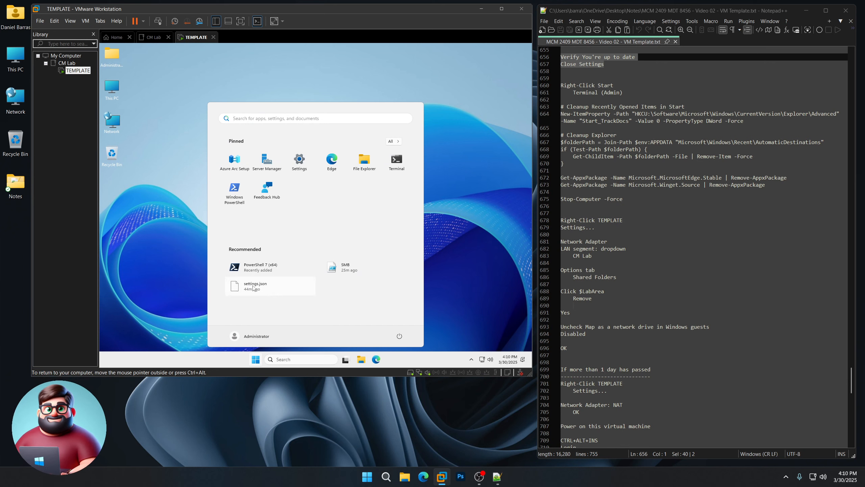
pyautogui.click(437, 242)
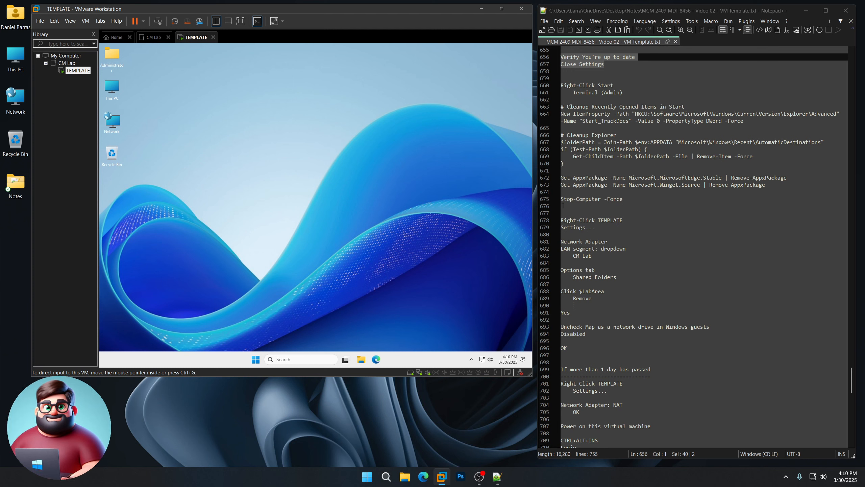
pyautogui.moveTo(626, 199); pyautogui.dragTo(553, 107)
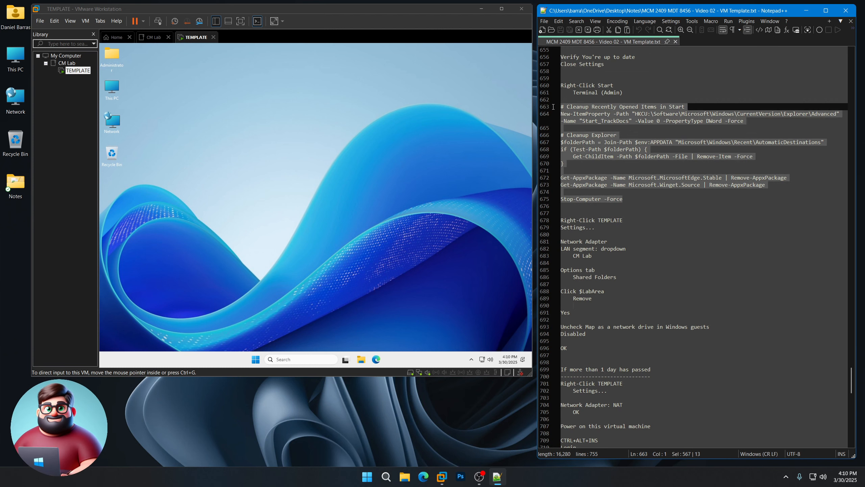
pyautogui.rightClick(581, 112)
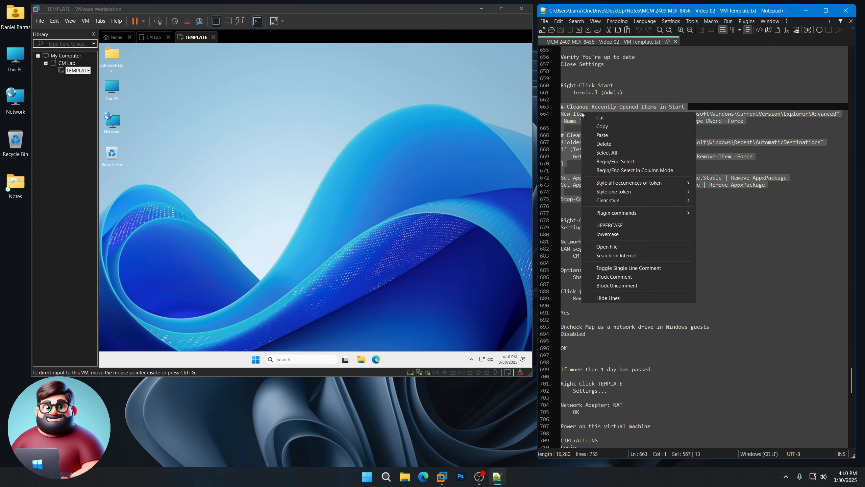
pyautogui.click(605, 128)
# Step: Run the cleanup commands in an admin Terminal inside the VM, powering it off
pyautogui.rightClick(256, 359)
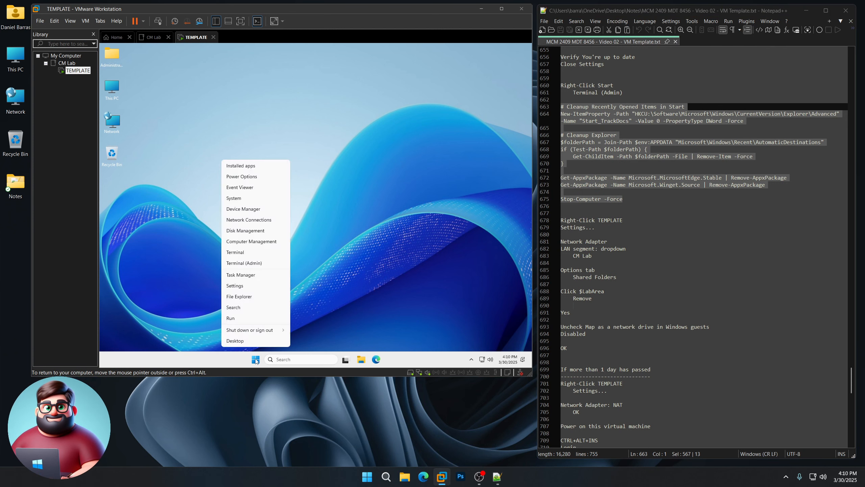
pyautogui.click(259, 264)
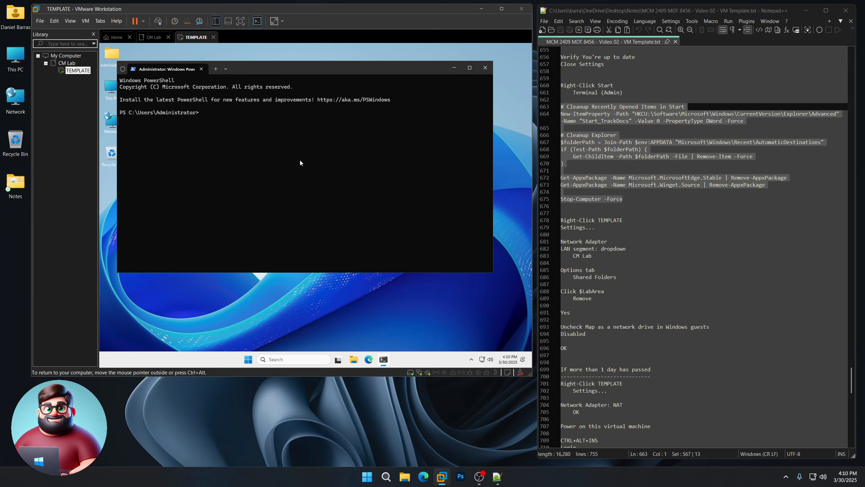
pyautogui.hotkey('ctrl', 'v')
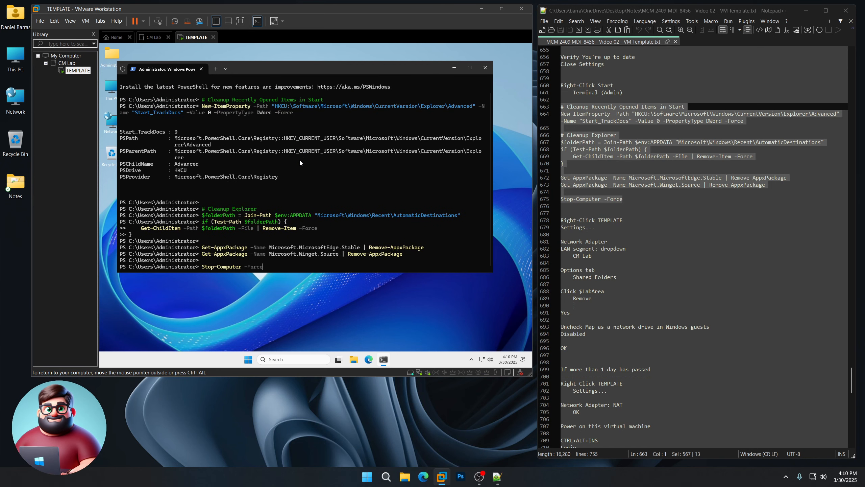
pyautogui.press('Return')
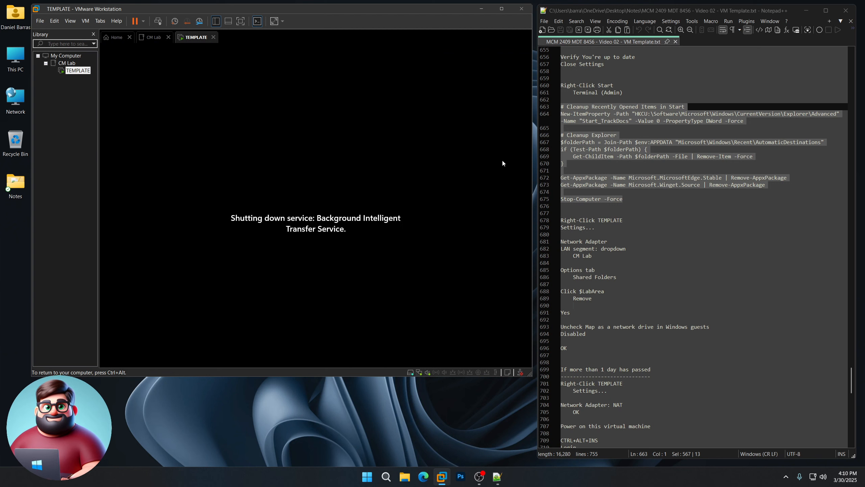
pyautogui.scroll(-3, 631, 230)
pyautogui.scroll(-1, 624, 231)
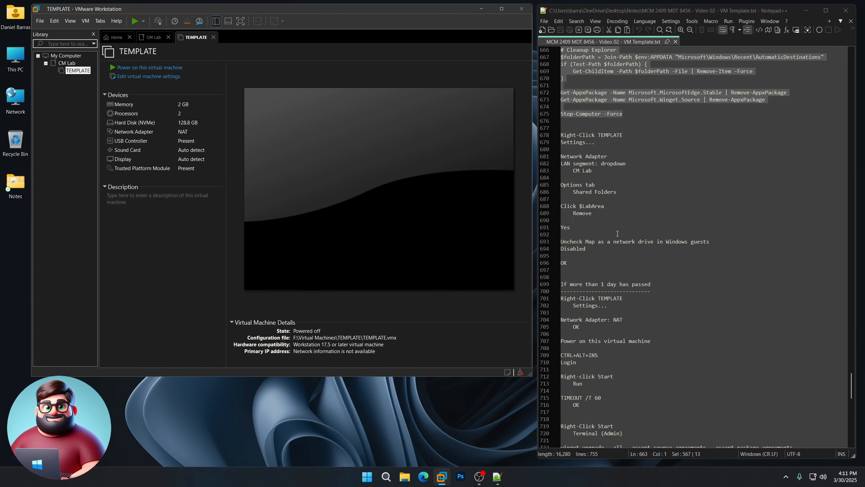
pyautogui.rightClick(72, 70)
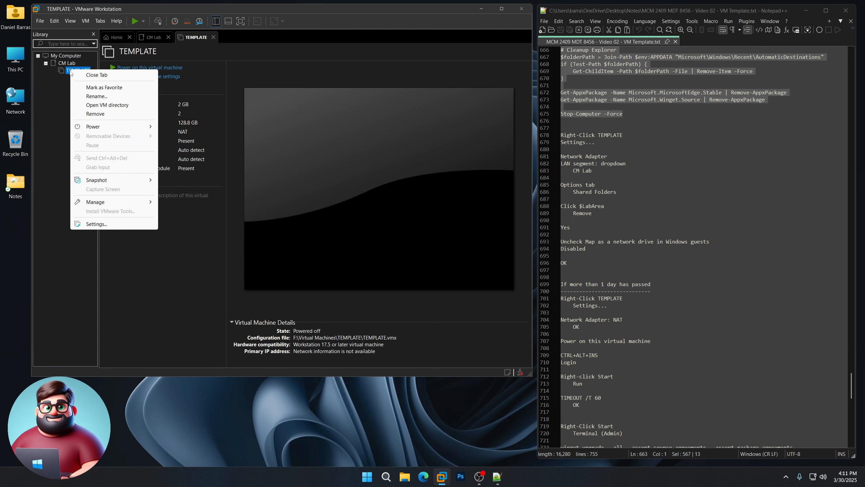
# Step: Connect the TEMPLATE VM's network adapter to the CM Lab LAN segment
pyautogui.click(97, 224)
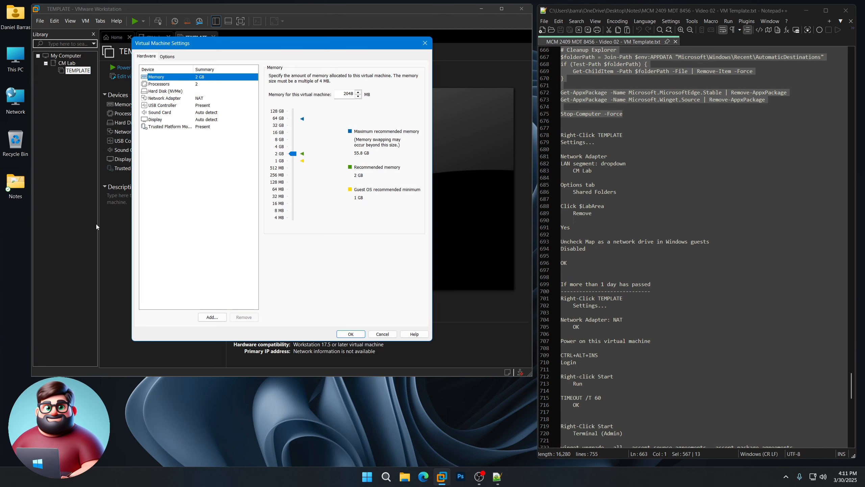
pyautogui.click(174, 99)
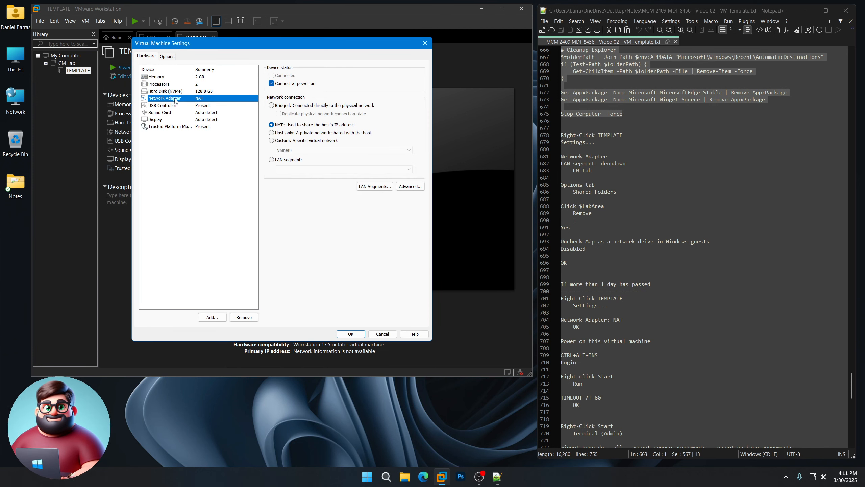
pyautogui.click(272, 160)
pyautogui.click(288, 170)
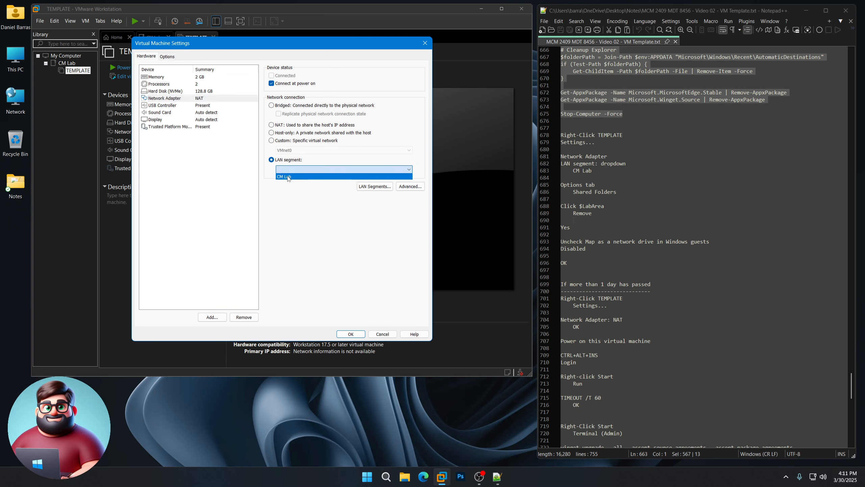
pyautogui.click(288, 176)
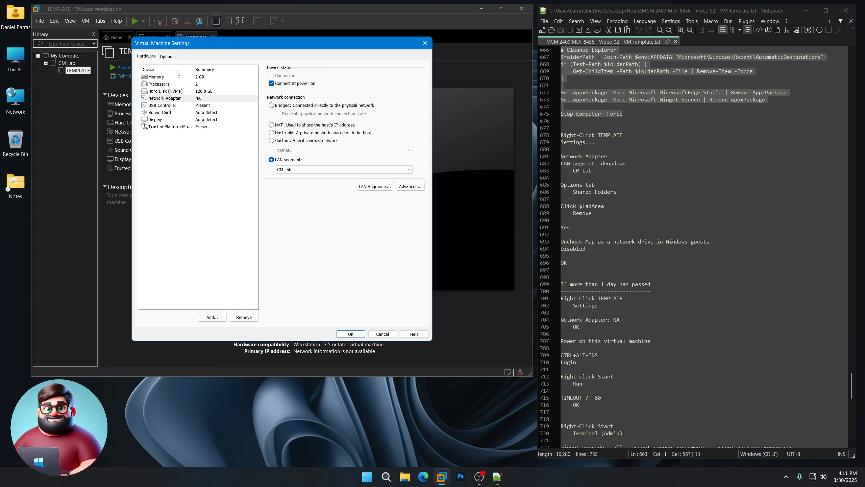
# Step: Remove the CM Lab shared folder, stop mapping network drives, disable sharing, and save
pyautogui.click(172, 59)
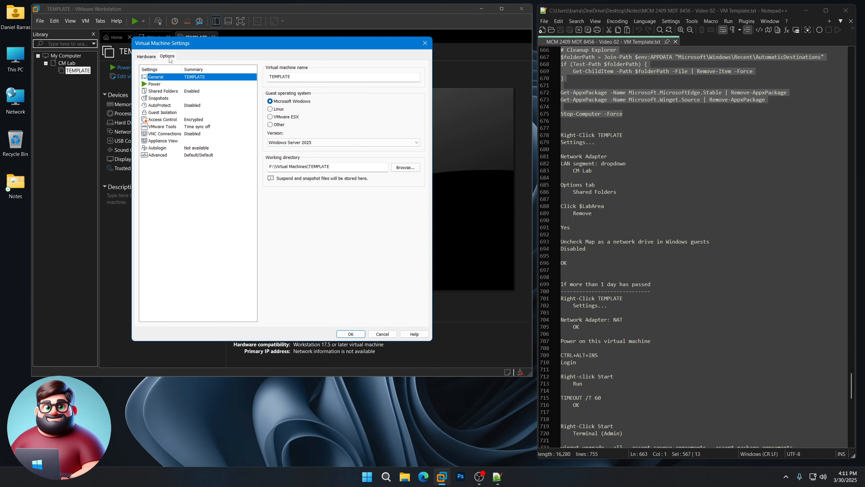
pyautogui.click(178, 91)
pyautogui.click(315, 157)
pyautogui.click(373, 202)
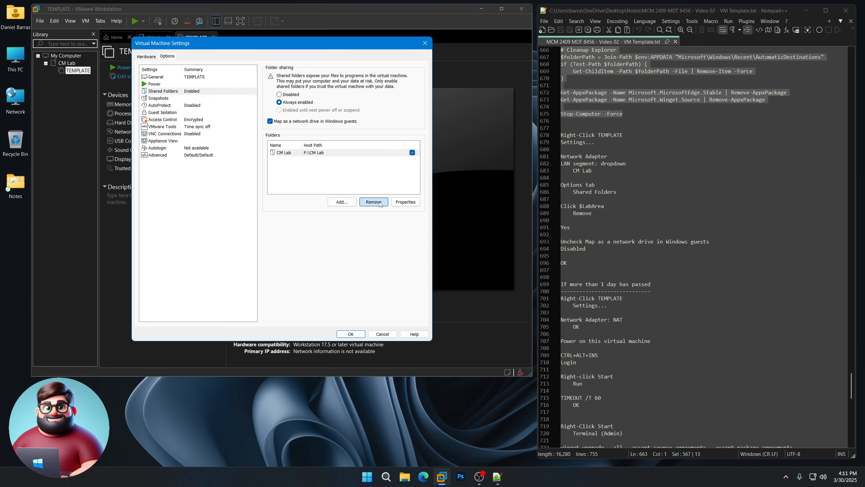
pyautogui.click(304, 207)
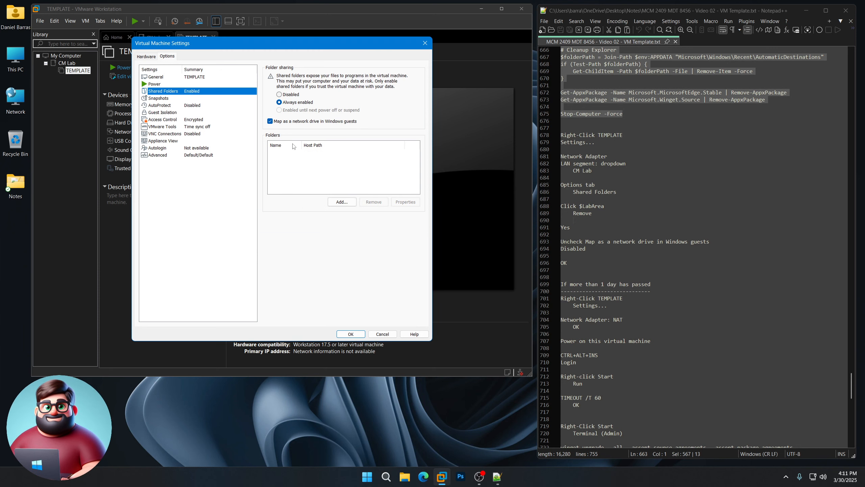
pyautogui.click(285, 122)
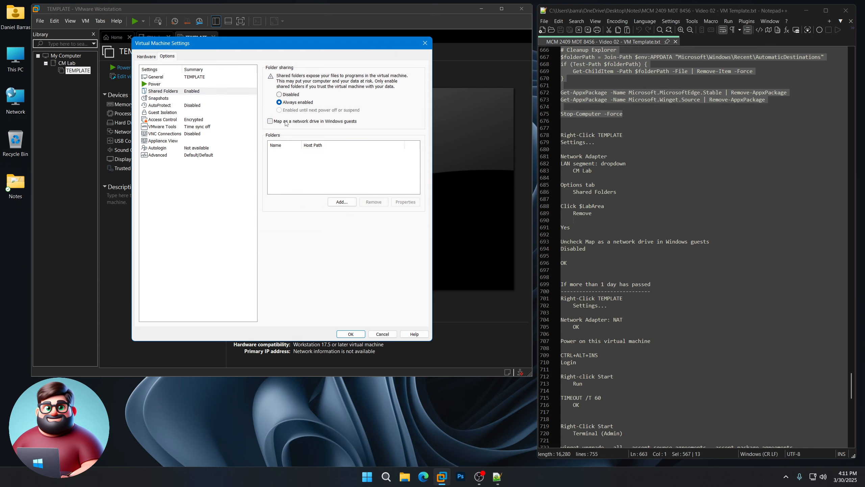
pyautogui.click(280, 94)
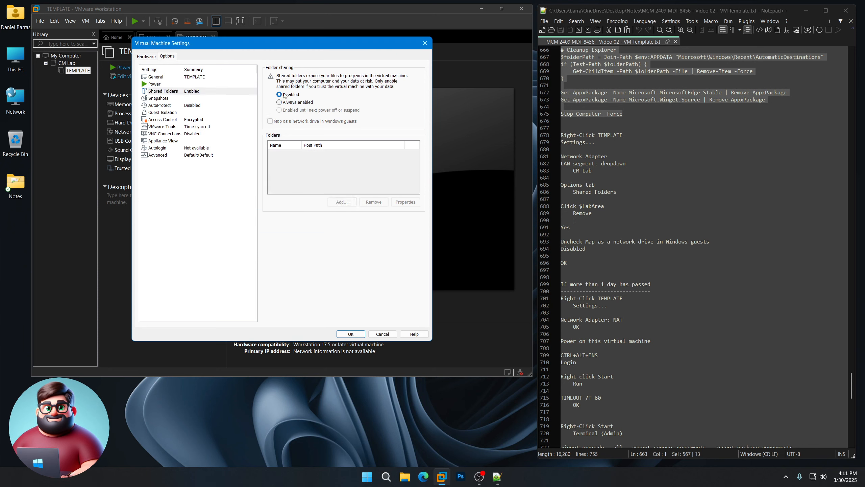
pyautogui.click(350, 333)
pyautogui.scroll(-7, 621, 233)
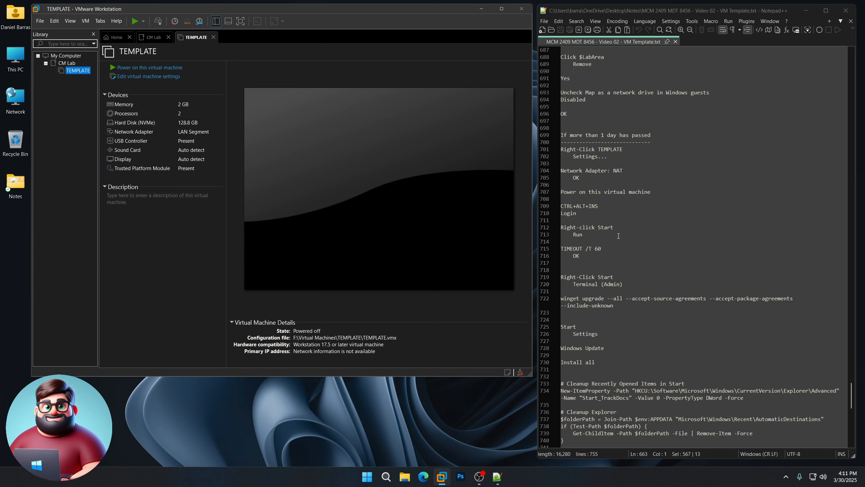
pyautogui.scroll(-2, 600, 245)
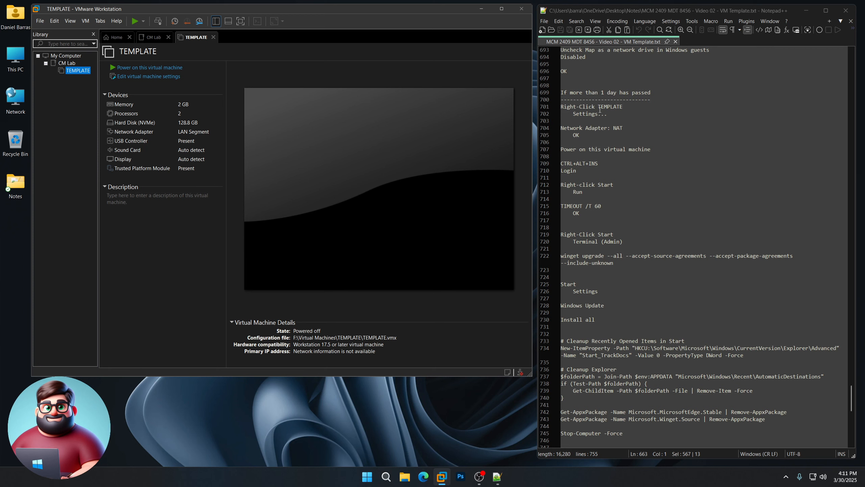
pyautogui.scroll(-6, 613, 239)
pyautogui.scroll(4, 593, 333)
pyautogui.scroll(-1, 593, 334)
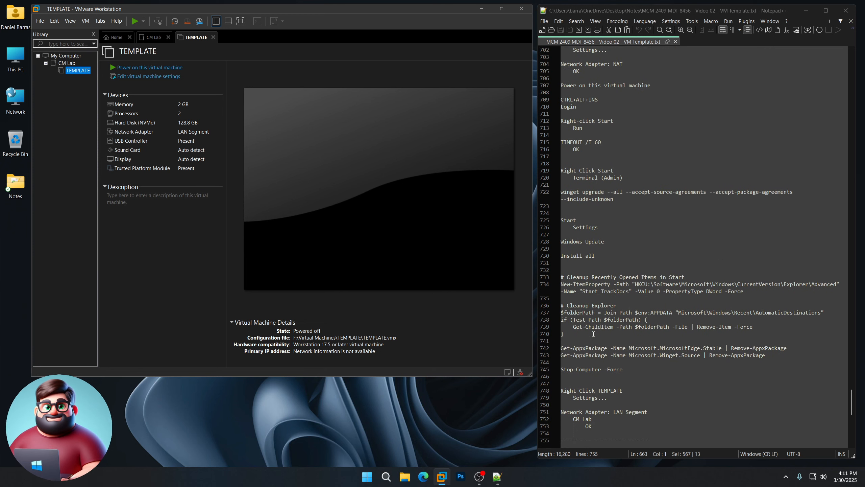
pyautogui.scroll(4, 593, 334)
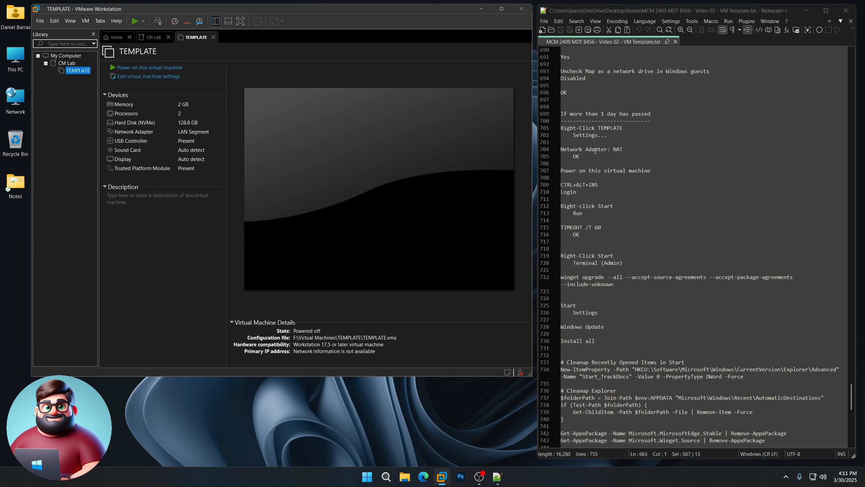
pyautogui.scroll(-5, 619, 337)
pyautogui.click(555, 170)
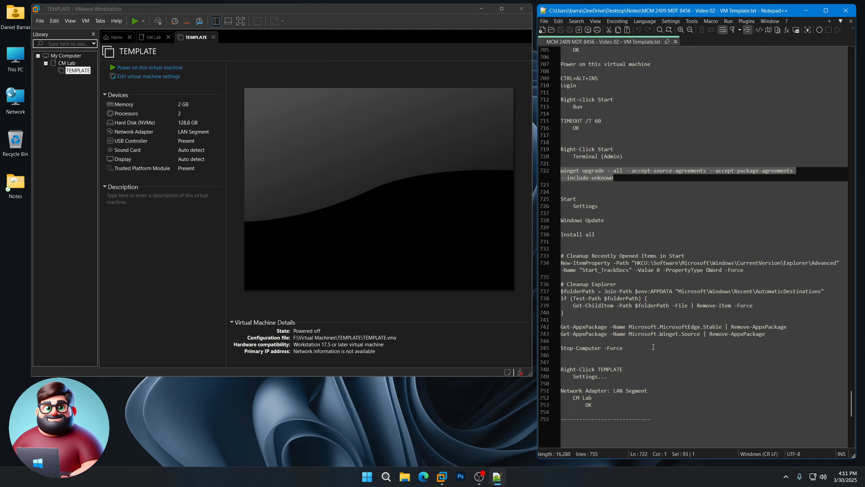
pyautogui.click(417, 439)
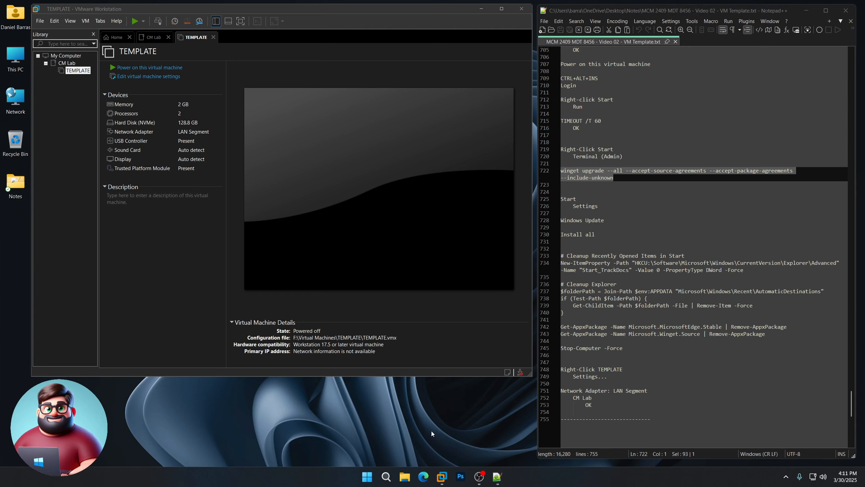